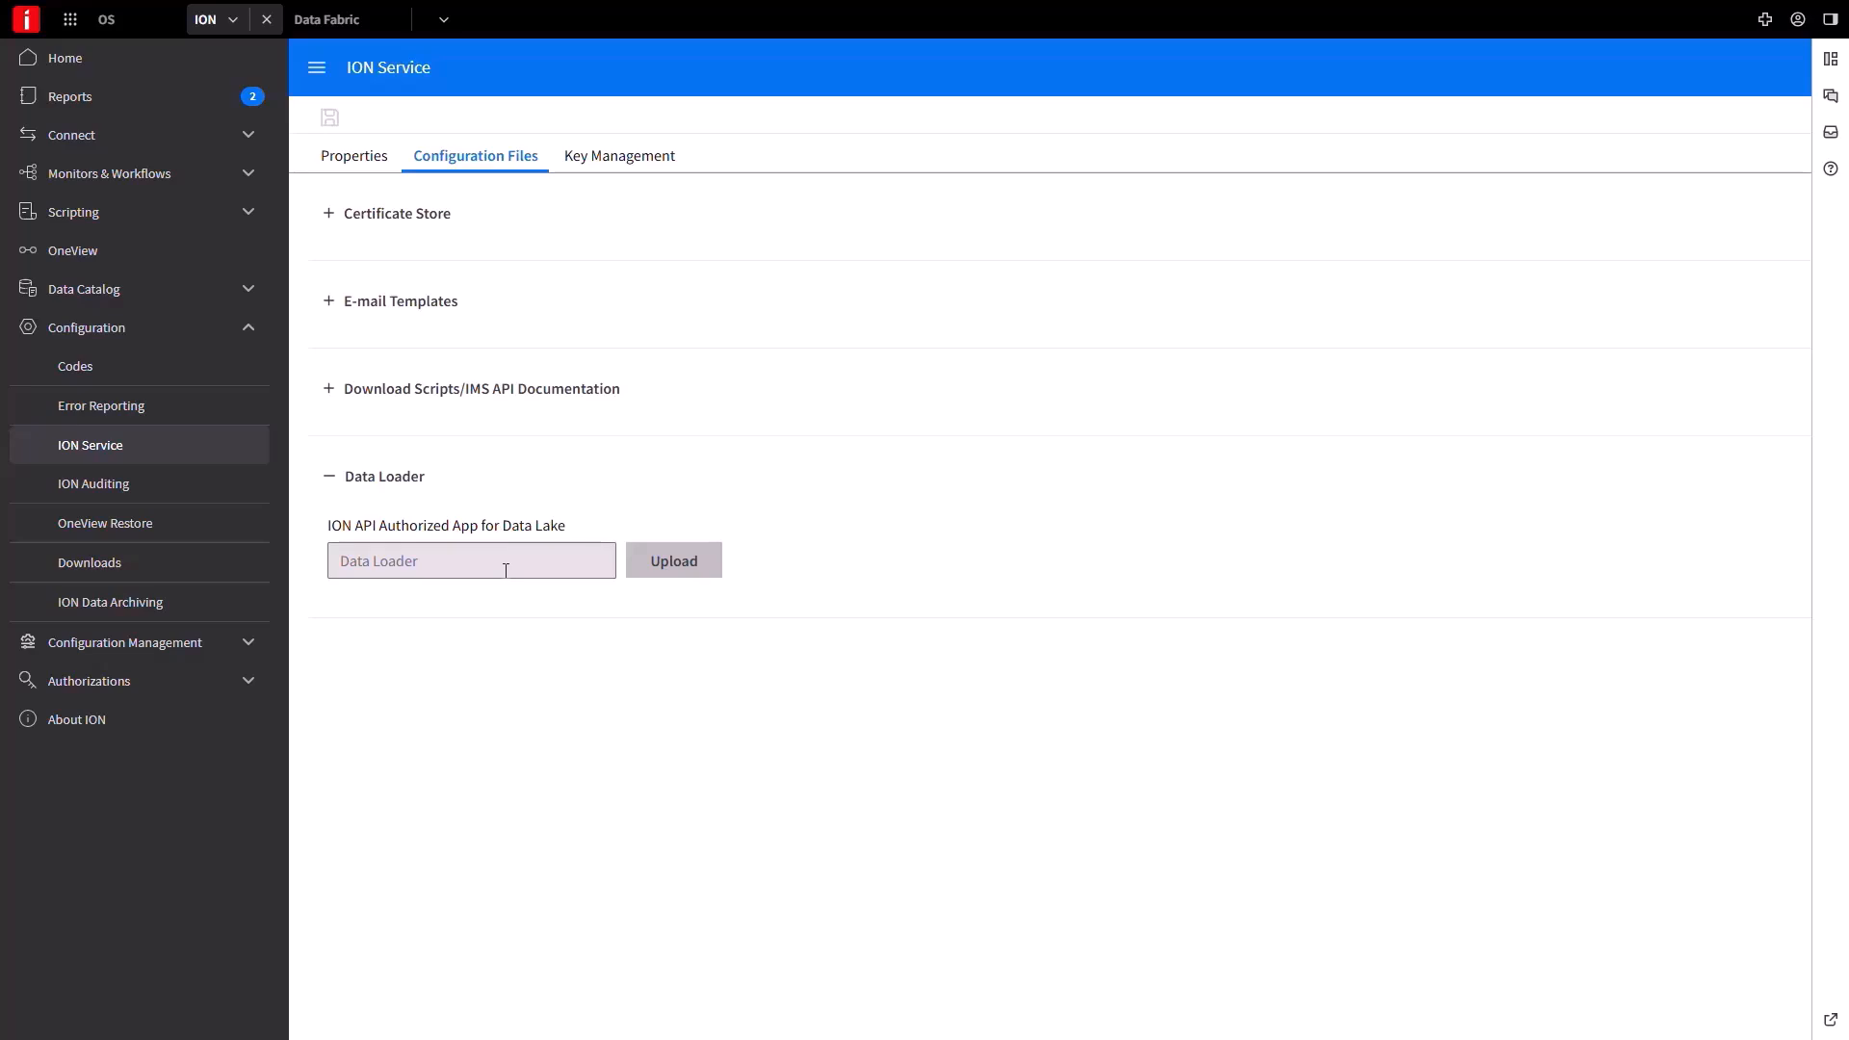
# Expand the Connect section in the ION sidebar to show the connection and data flow pages.
pyautogui.click(123, 137)
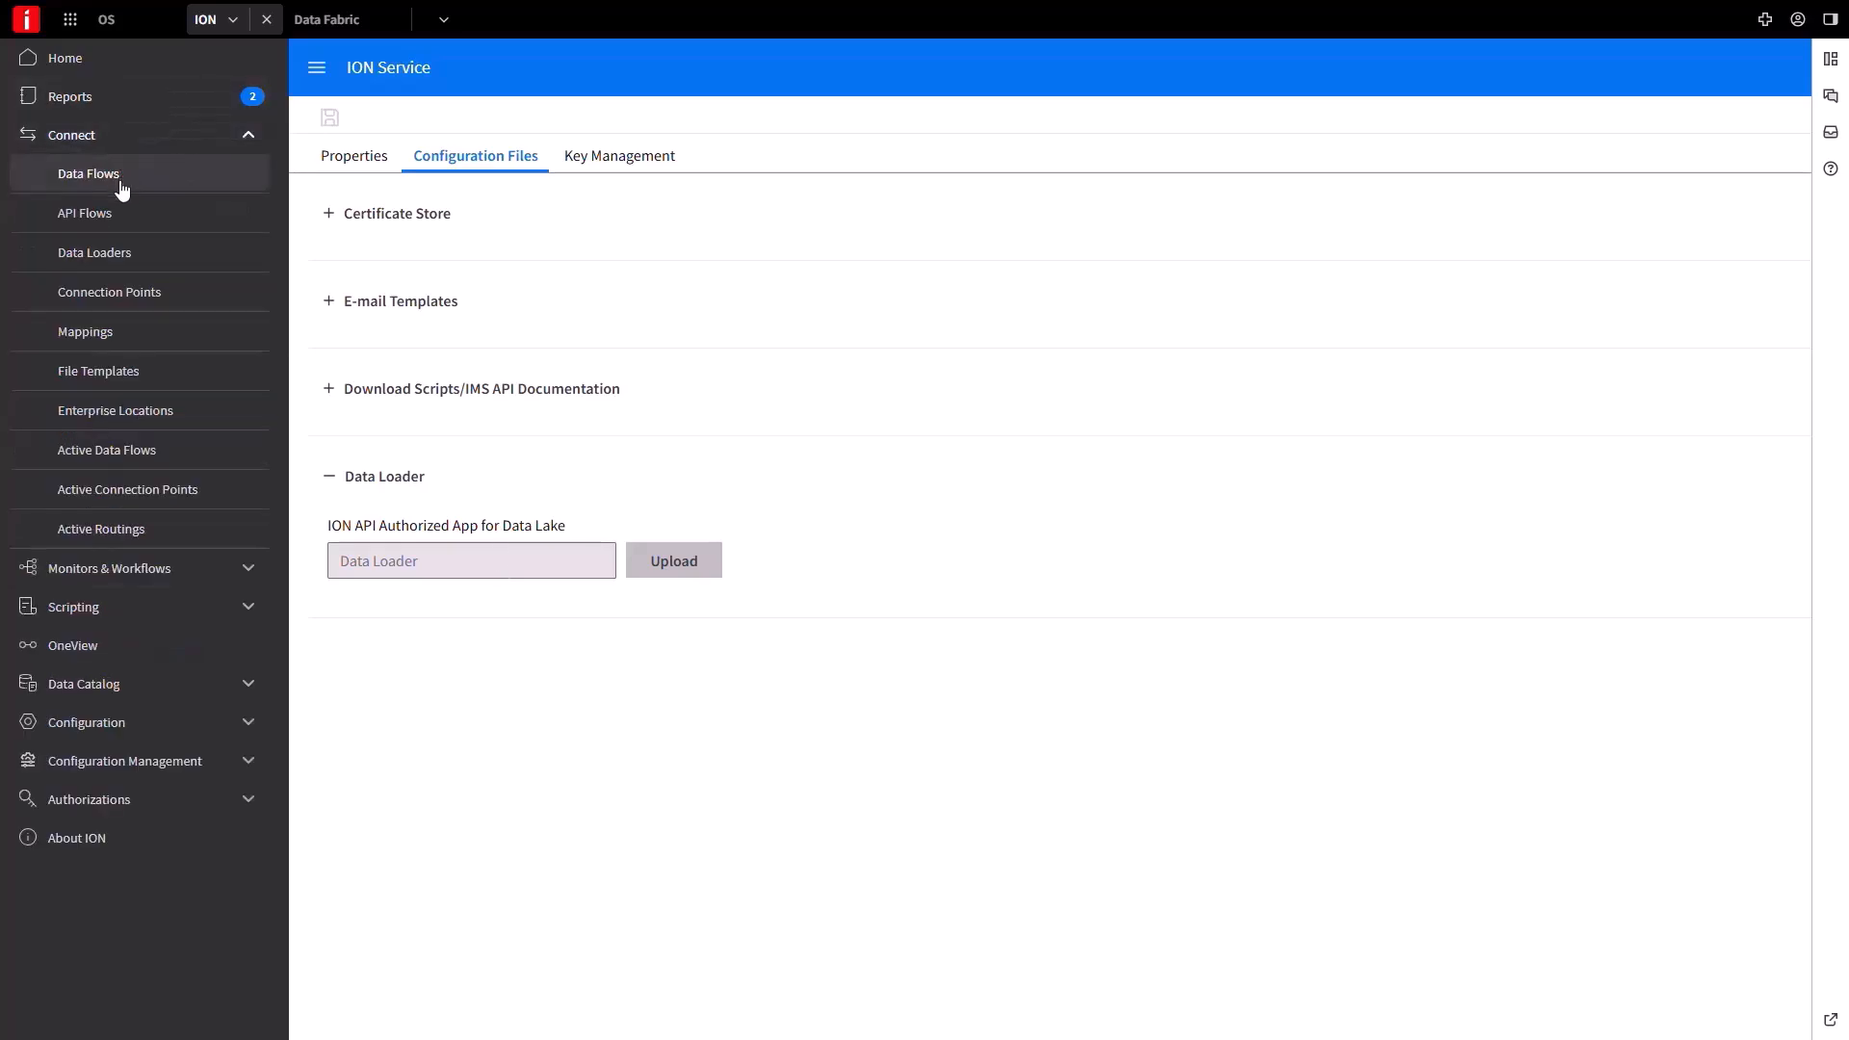
# Add a database connection point DataLoader_CP, described 'Source Tables and views', on the enterprise connector location.
pyautogui.click(154, 298)
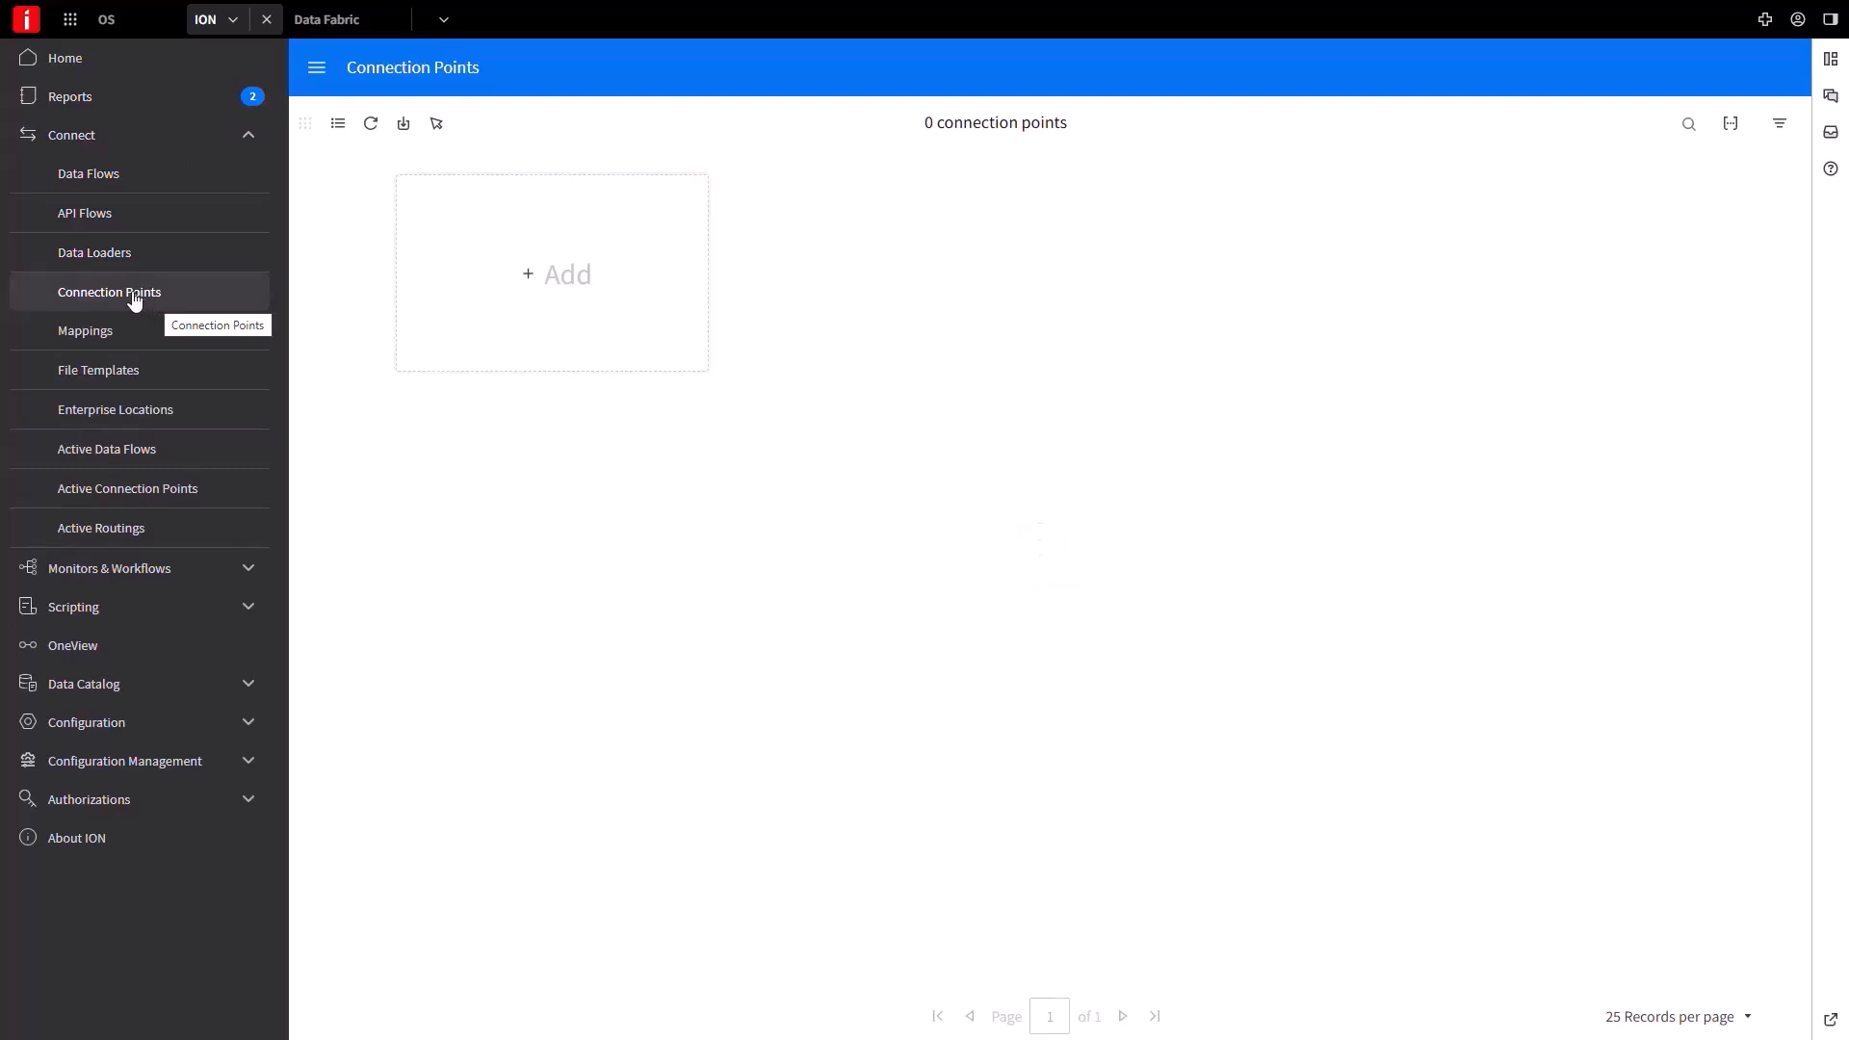
pyautogui.click(497, 266)
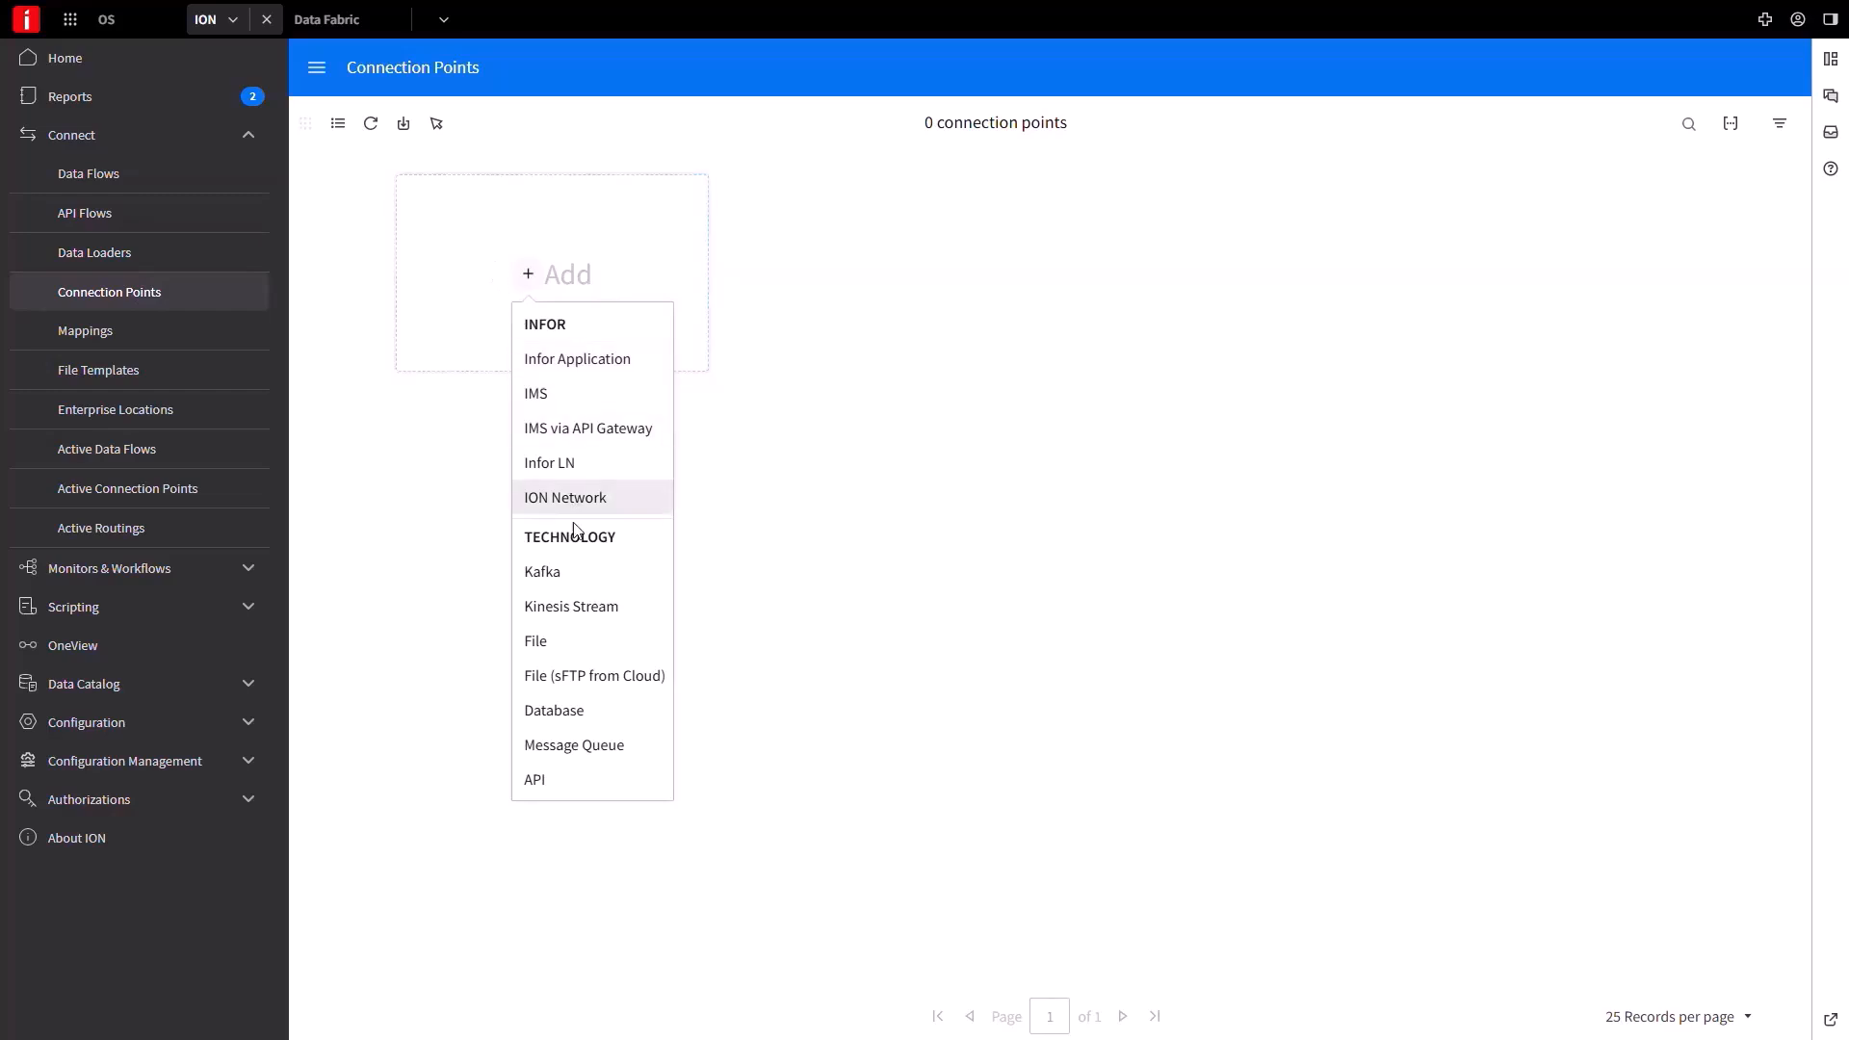
pyautogui.click(565, 718)
pyautogui.click(403, 199)
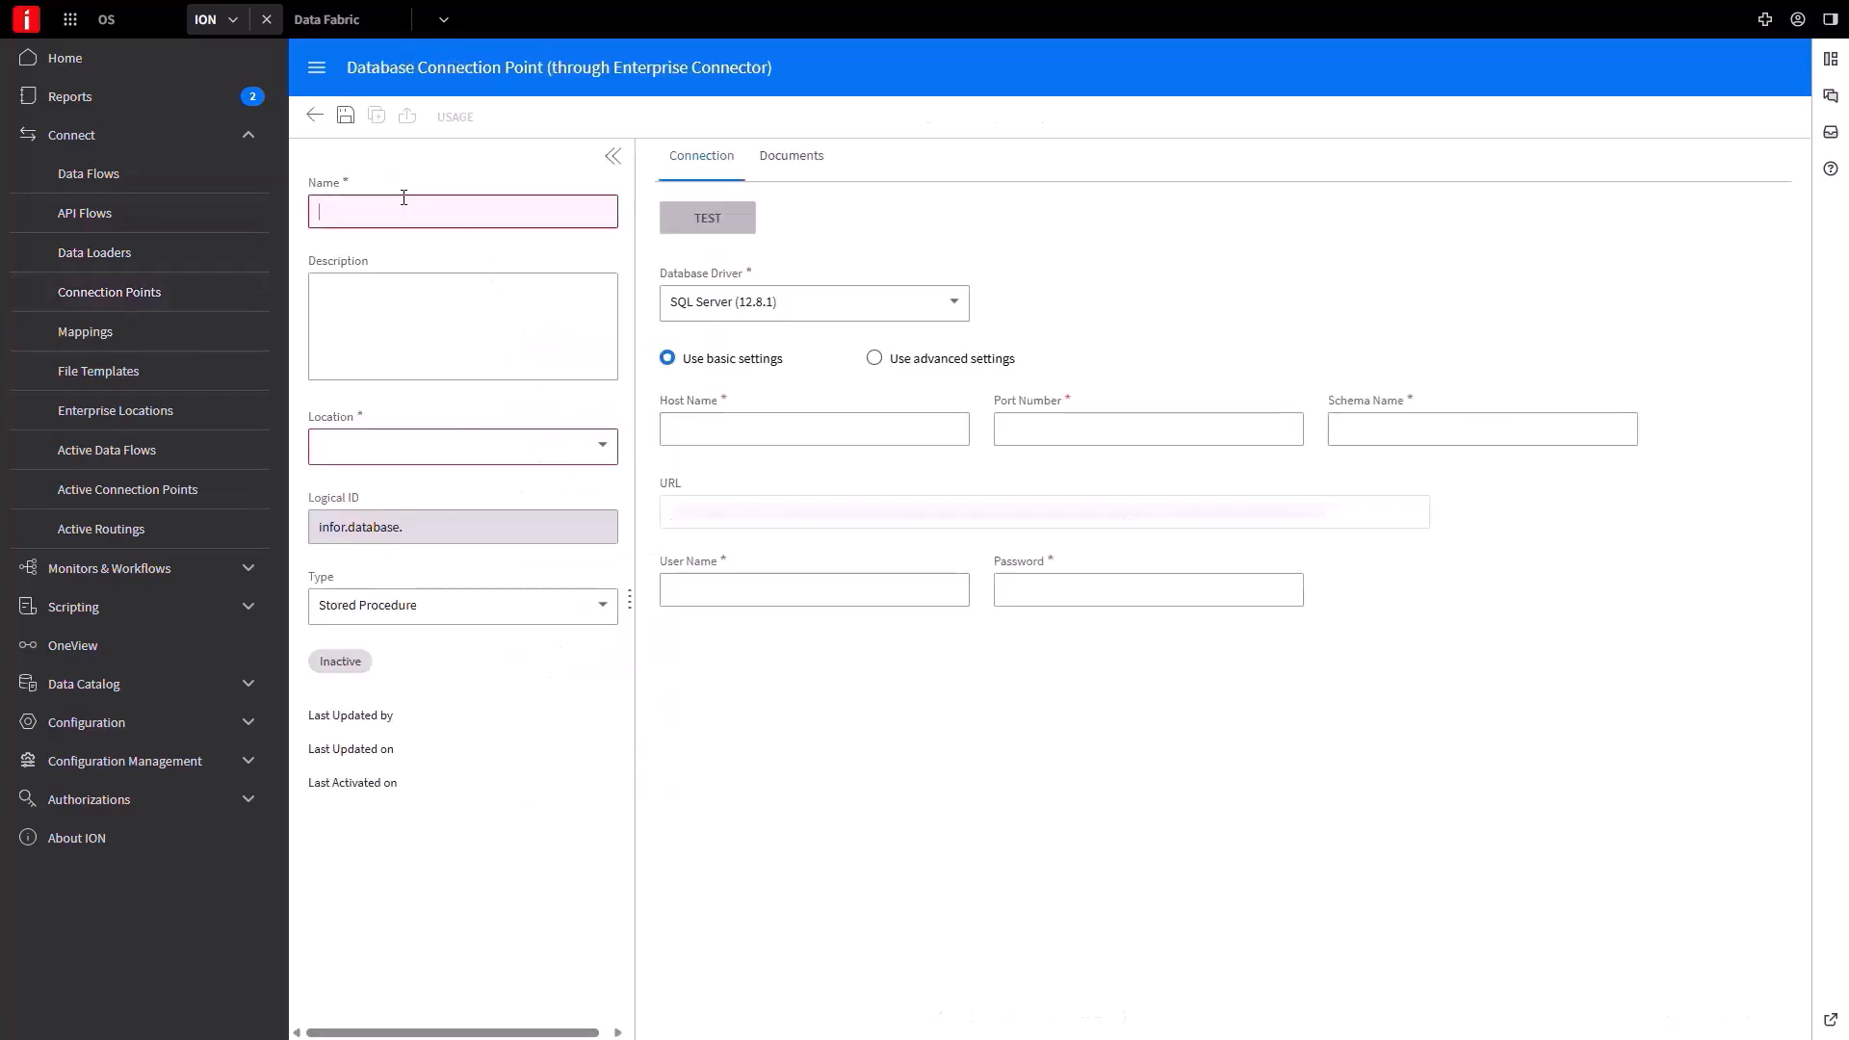
pyautogui.write('DataLoader_CP')
pyautogui.press('Tab')
pyautogui.write('Source Tables and views')
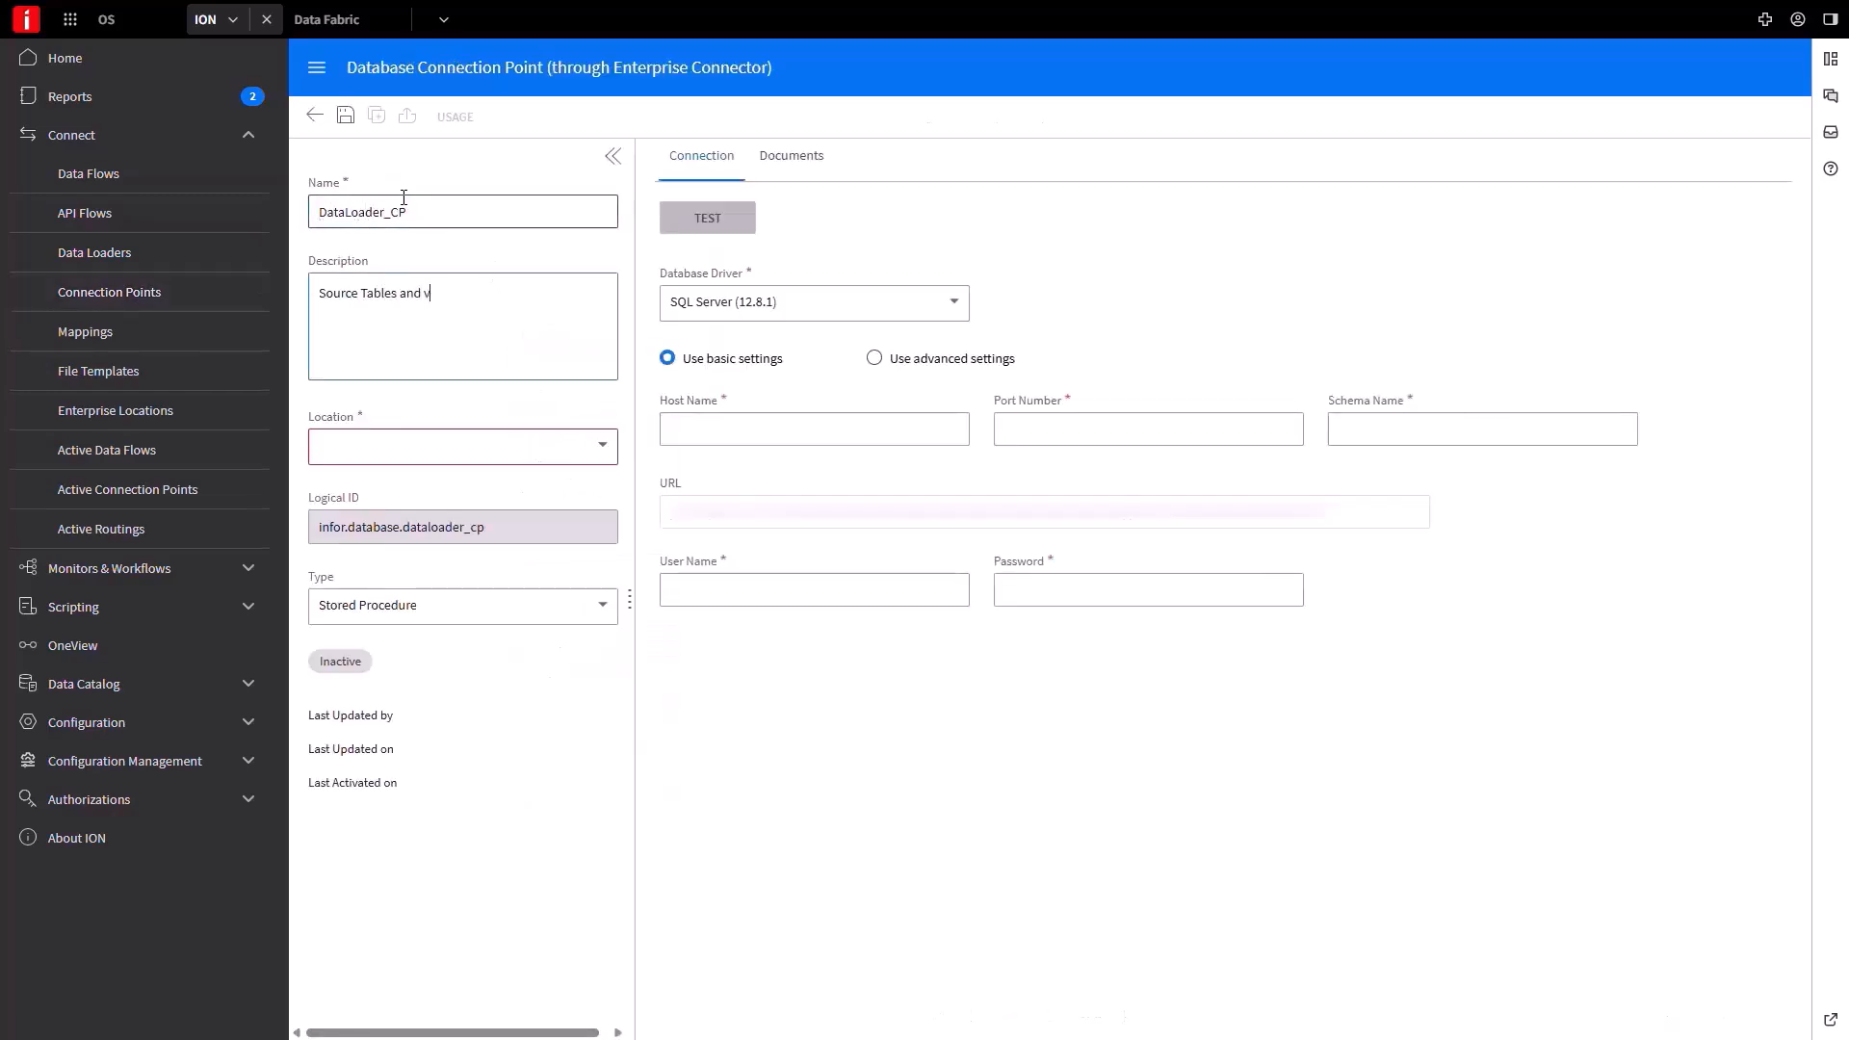
pyautogui.click(501, 446)
pyautogui.click(413, 483)
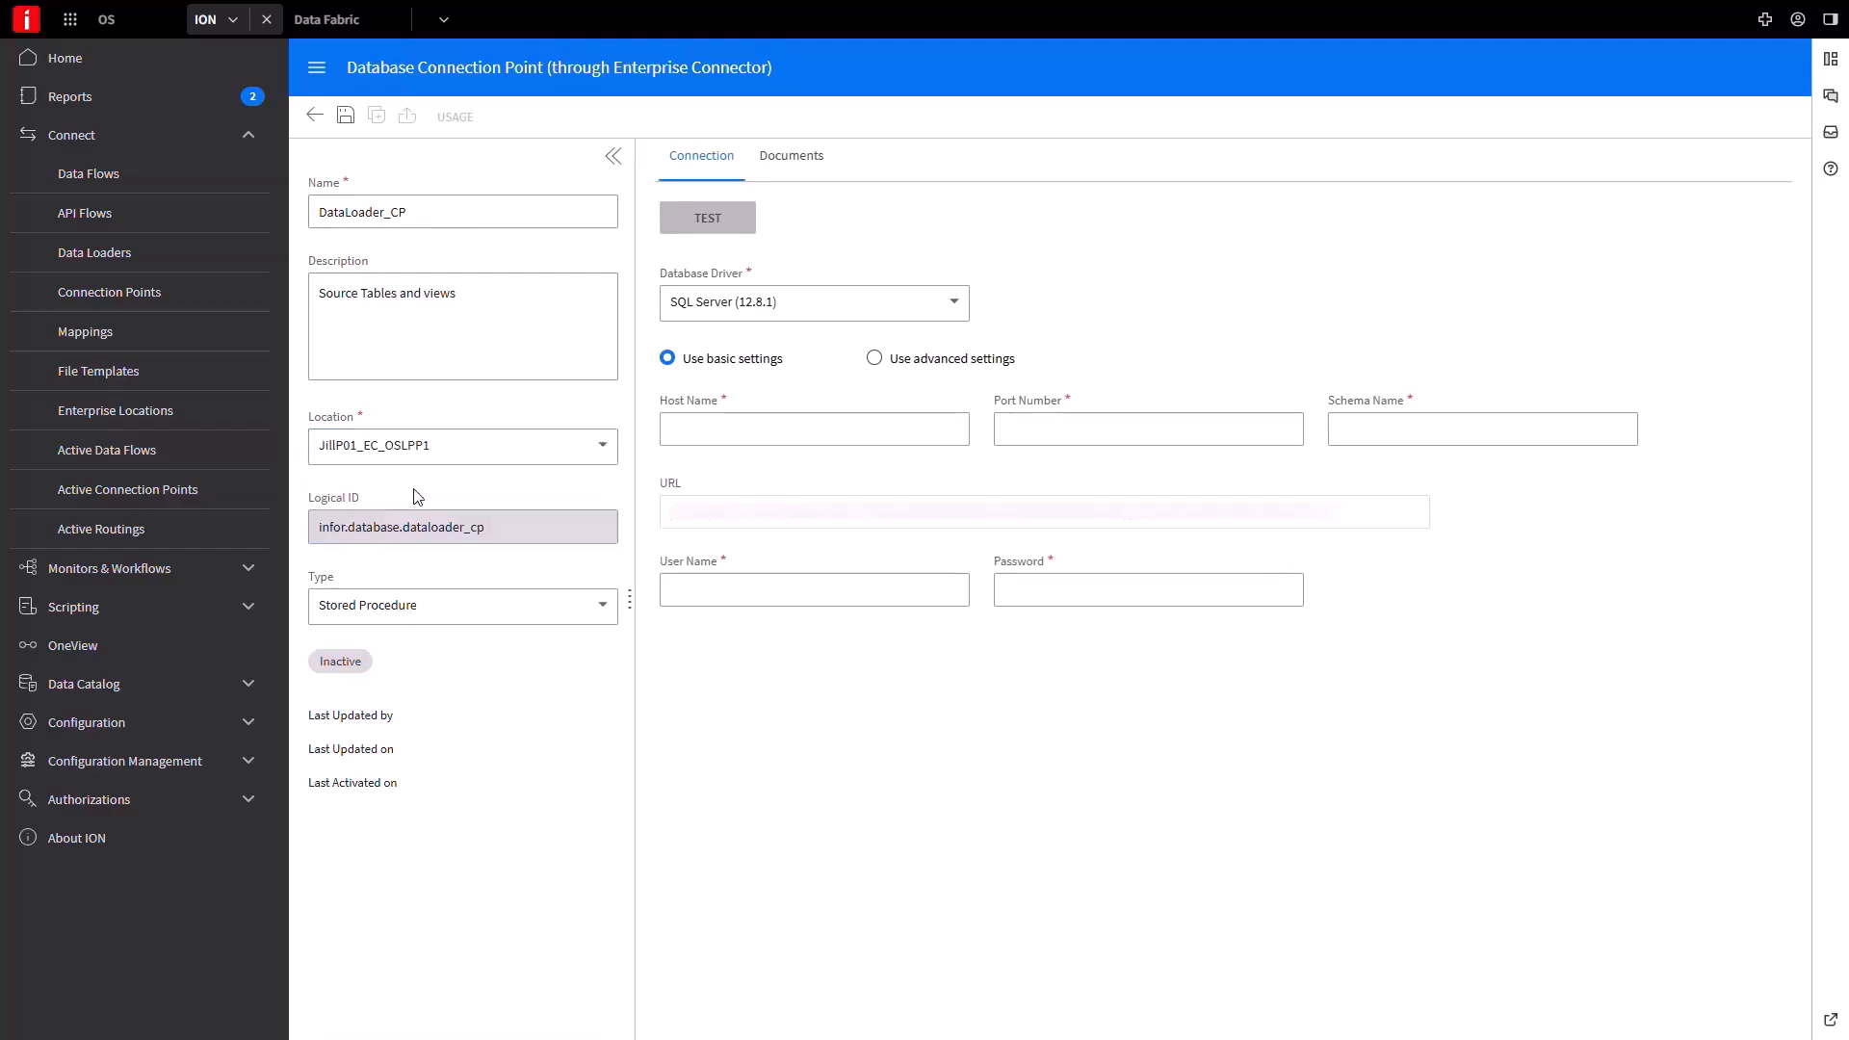
# Make it a Data Loader type with incremental load, pasted host, port 1433, schema OSLive_Data and login credentials.
pyautogui.click(417, 625)
pyautogui.click(432, 715)
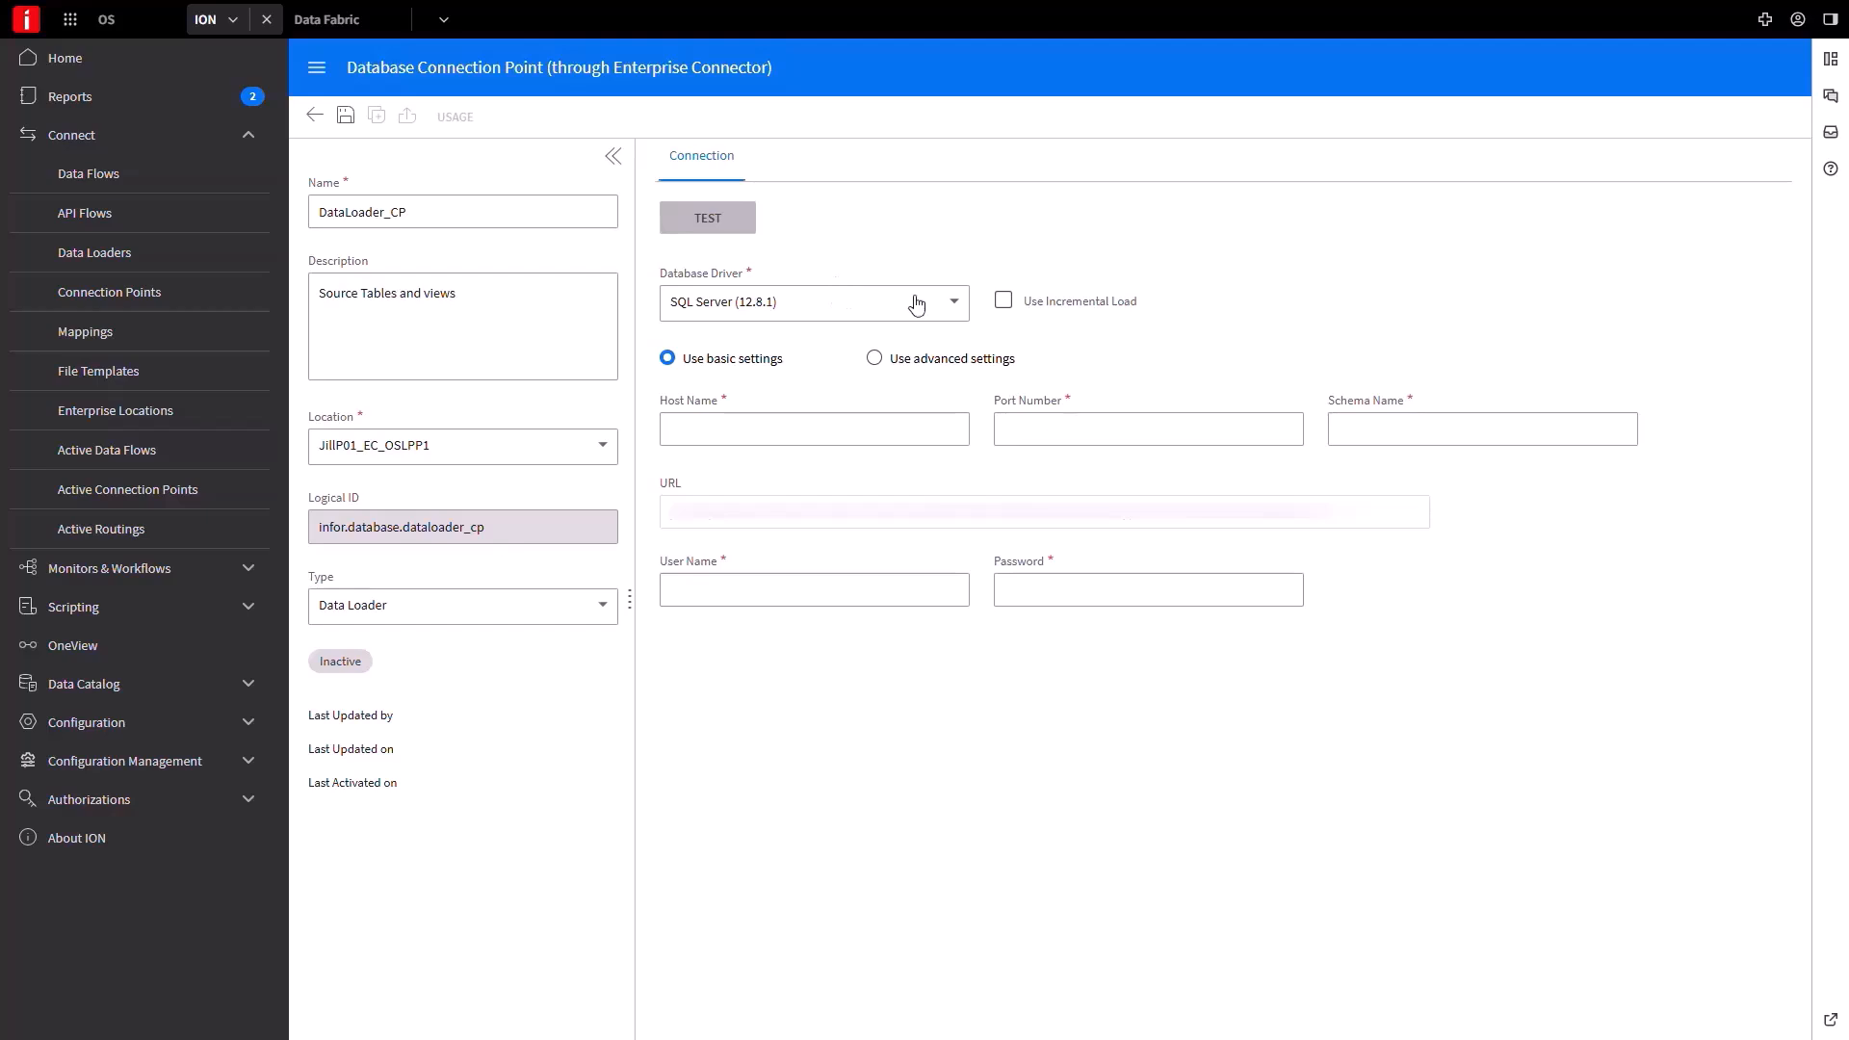
pyautogui.click(1005, 304)
pyautogui.click(903, 423)
pyautogui.hotkey('ctrl', 'v')
pyautogui.press('Tab')
pyautogui.write('1433')
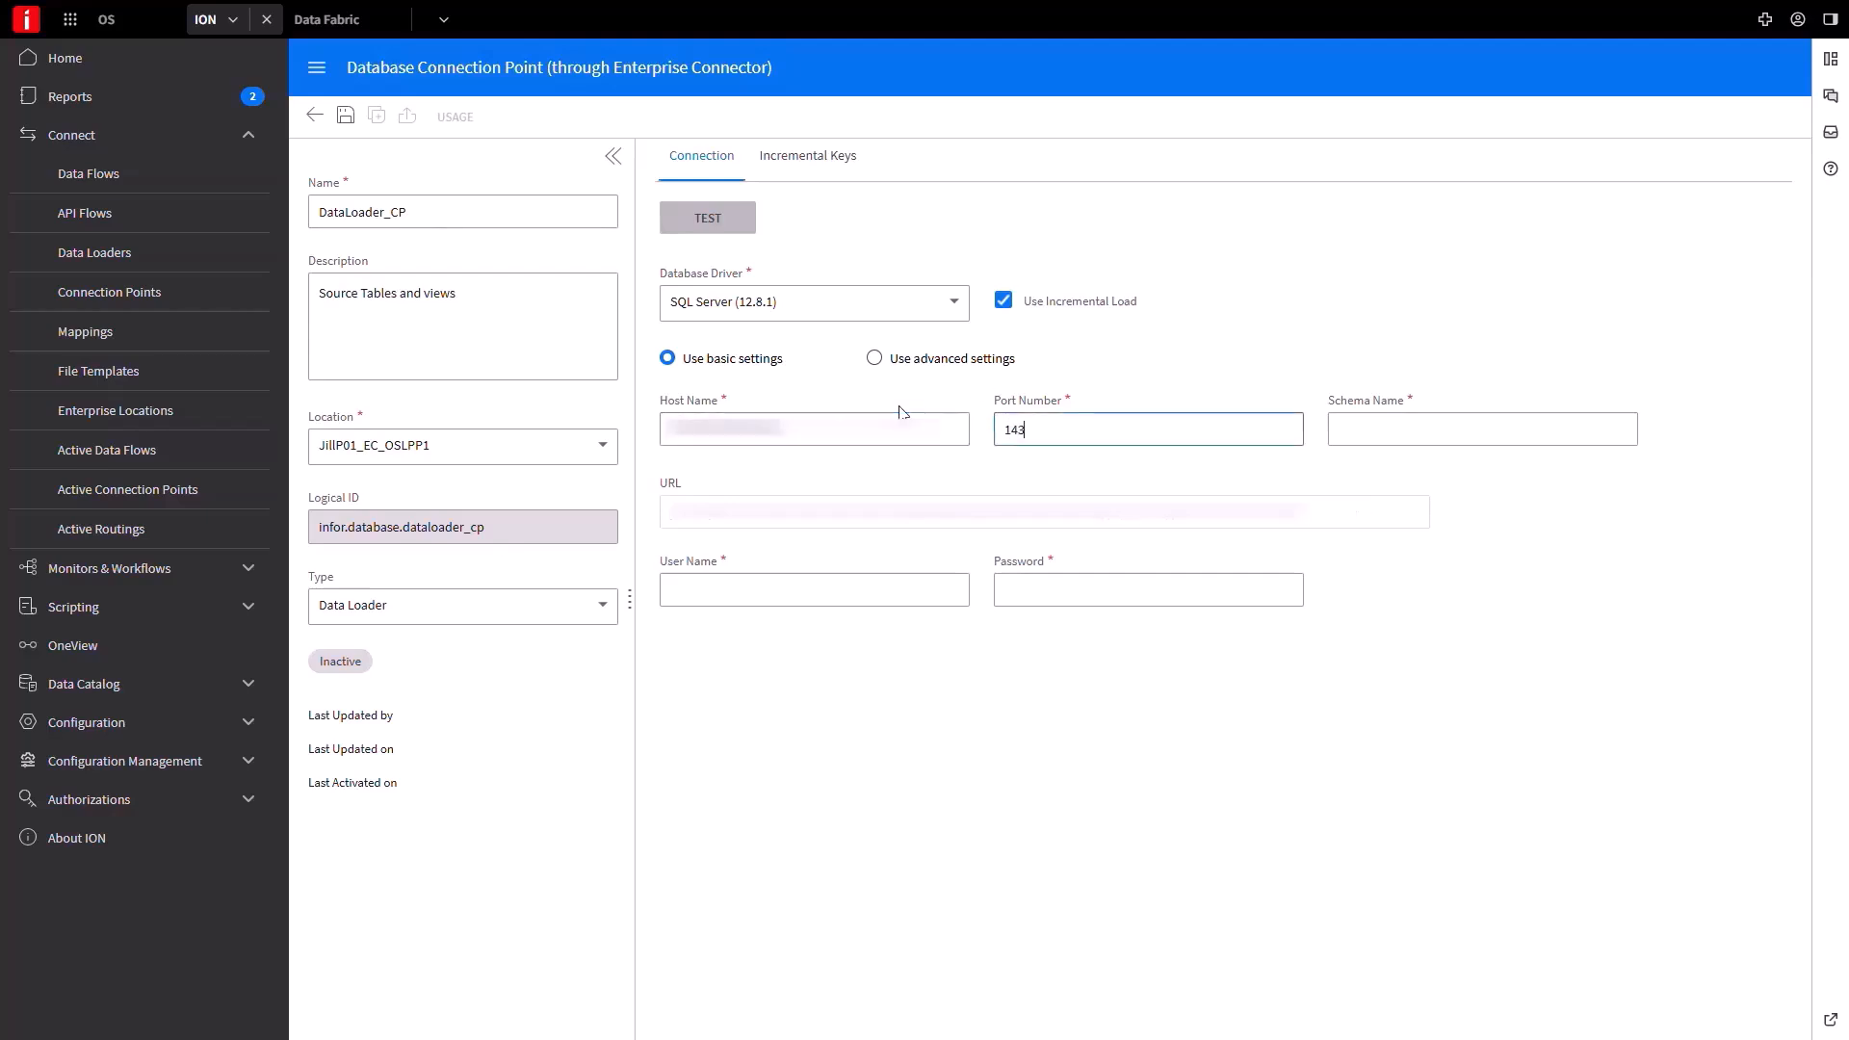
pyautogui.press('Tab')
pyautogui.write('OSLive_Data')
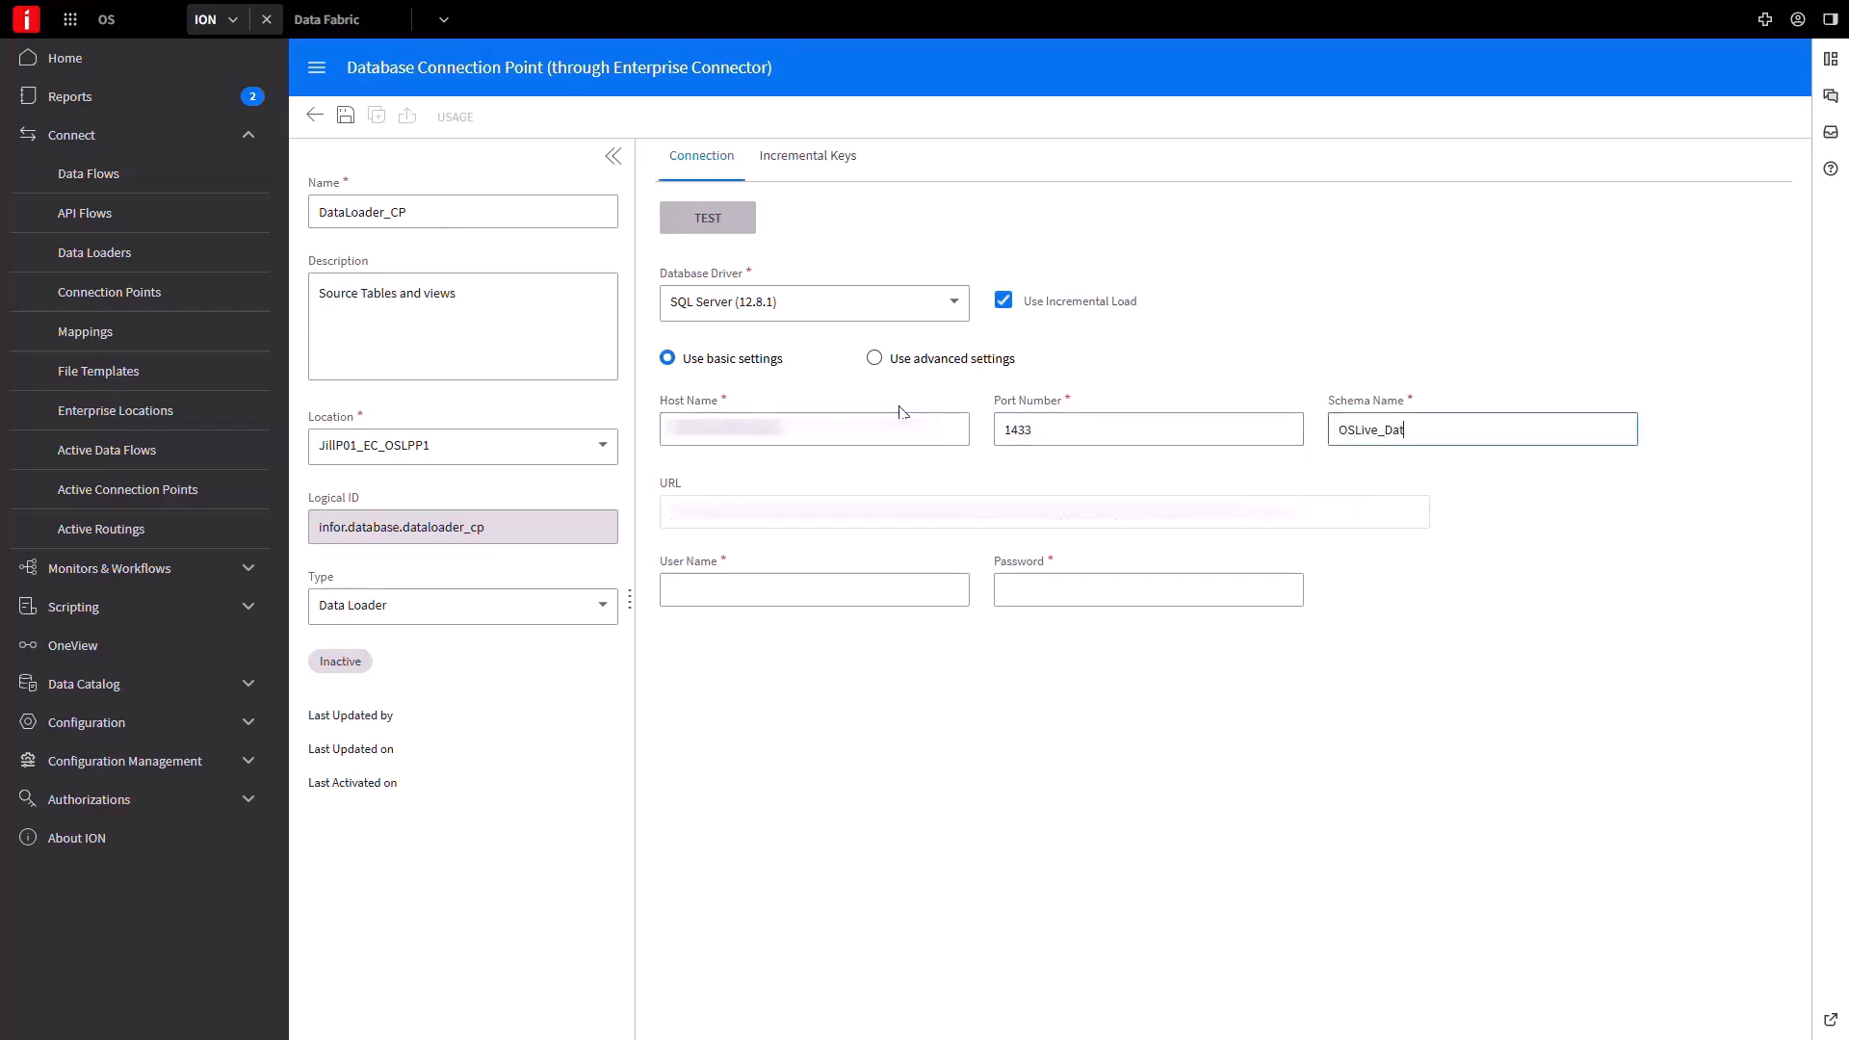
pyautogui.press('Tab')
pyautogui.write('sa')
pyautogui.press('Tab')
pyautogui.write('********')
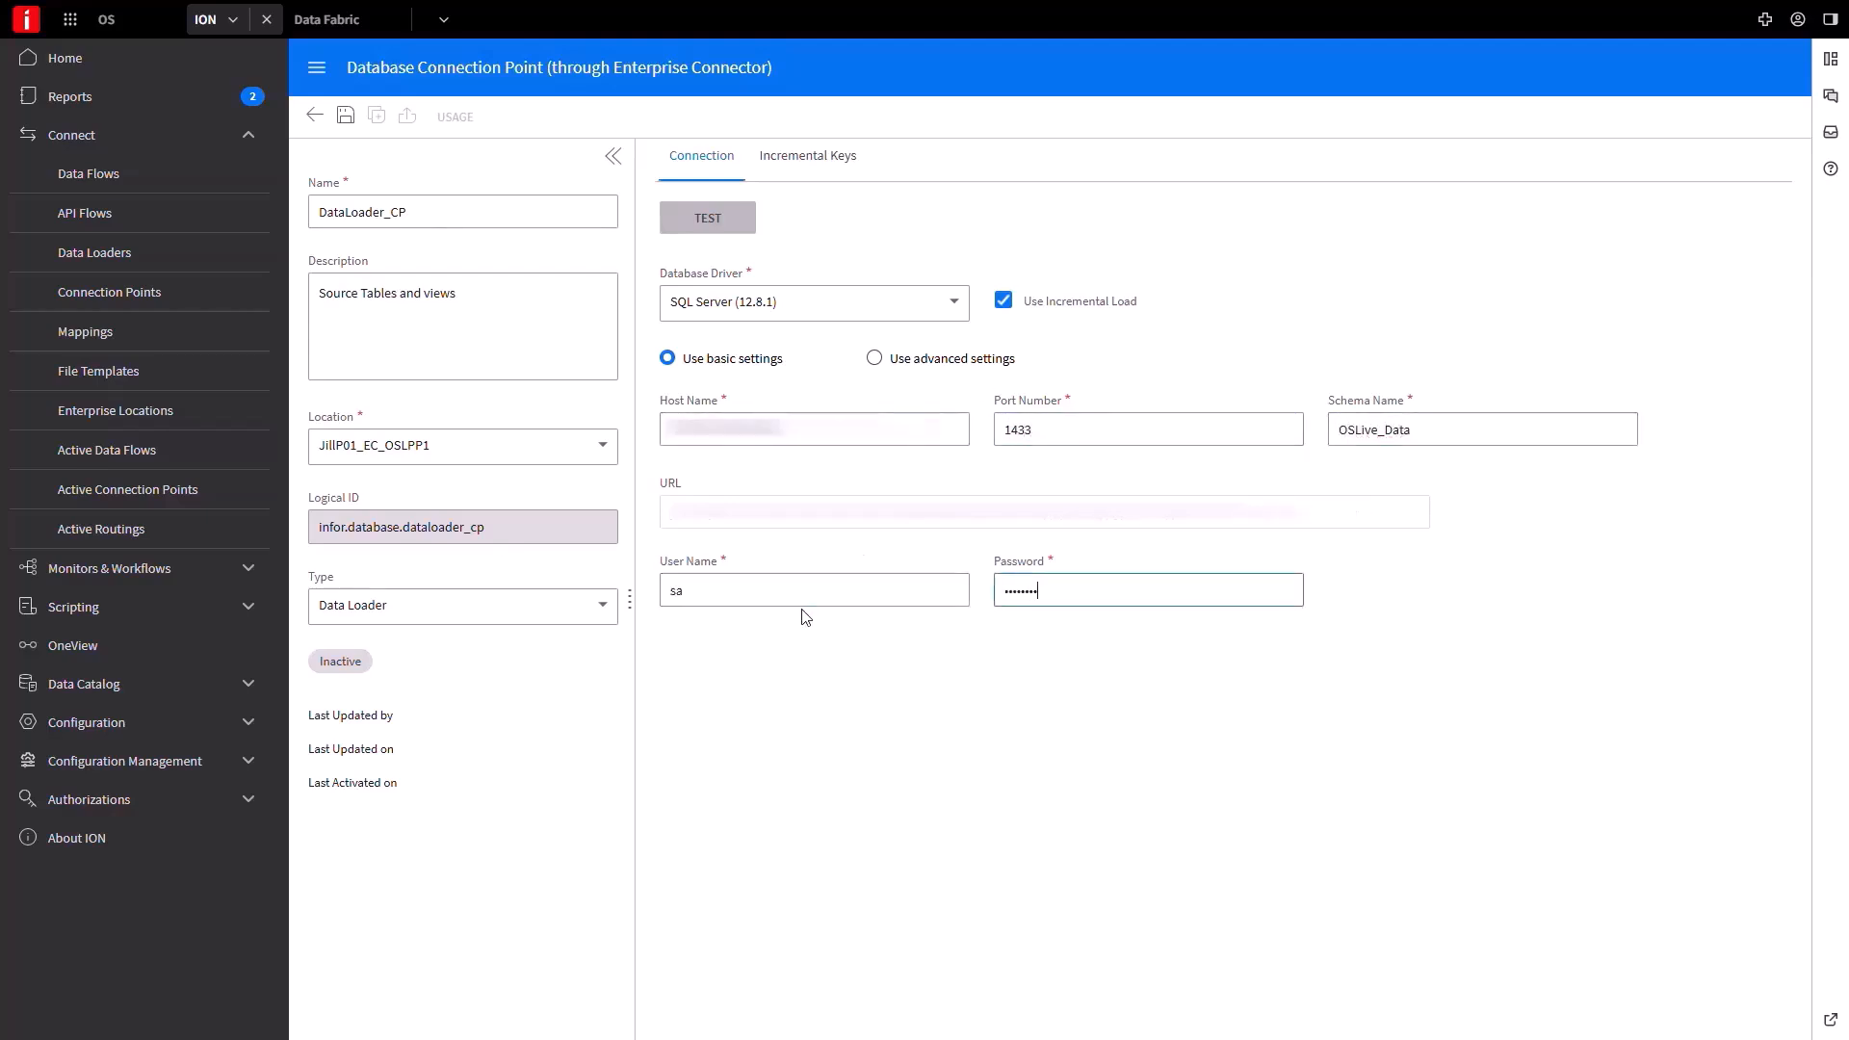
# Test the database connection successfully and save DataLoader_CP.
pyautogui.click(732, 223)
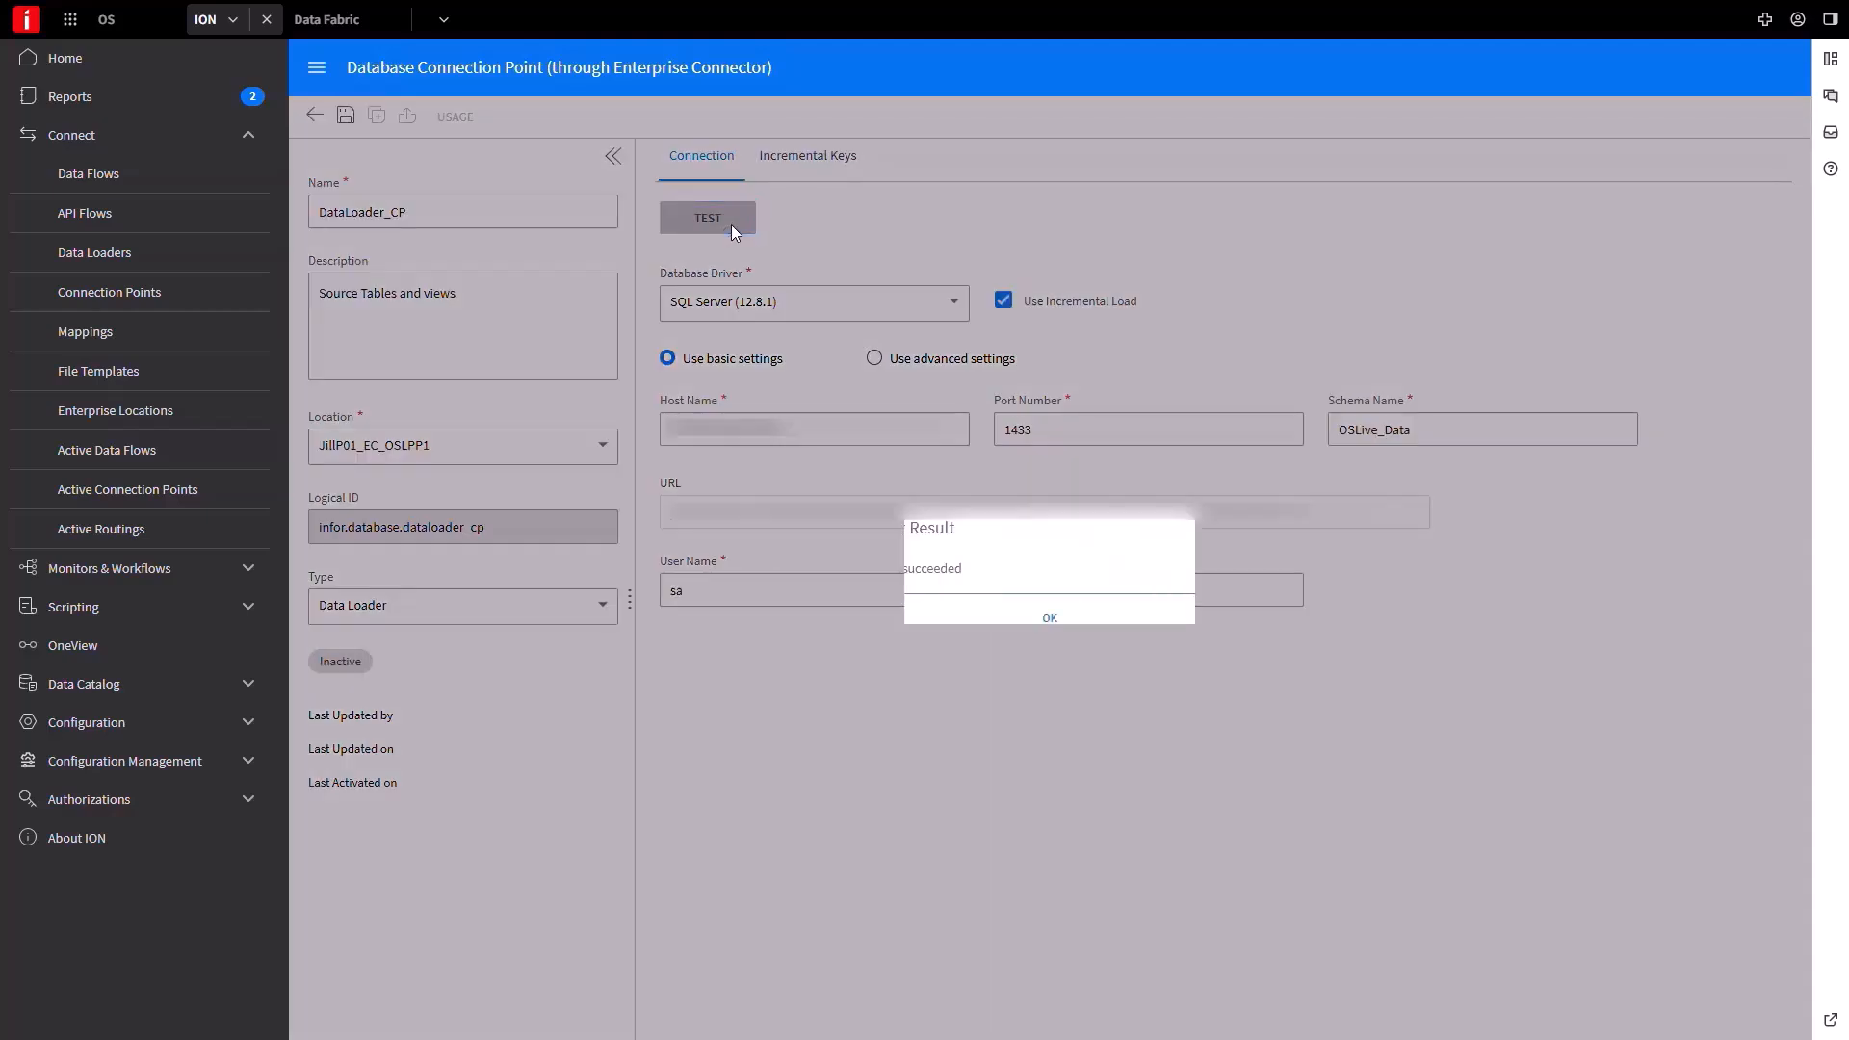
pyautogui.click(1057, 624)
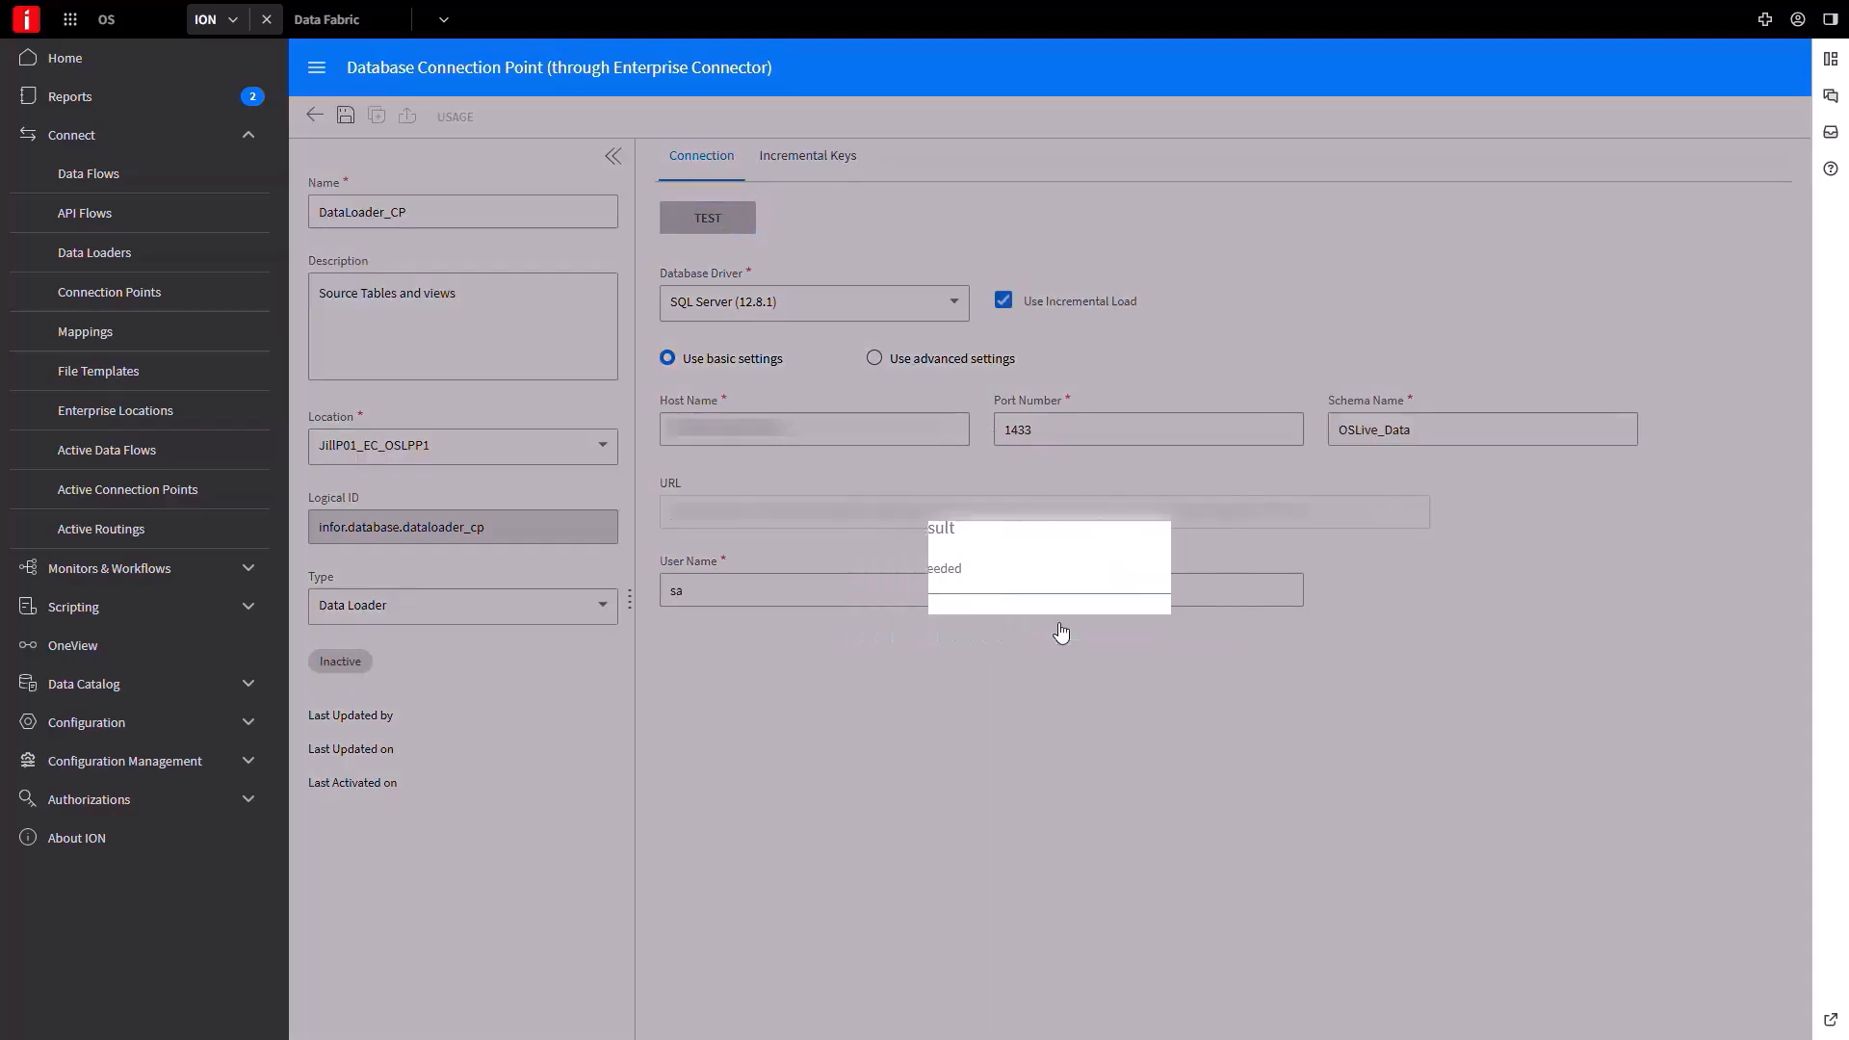
pyautogui.click(347, 117)
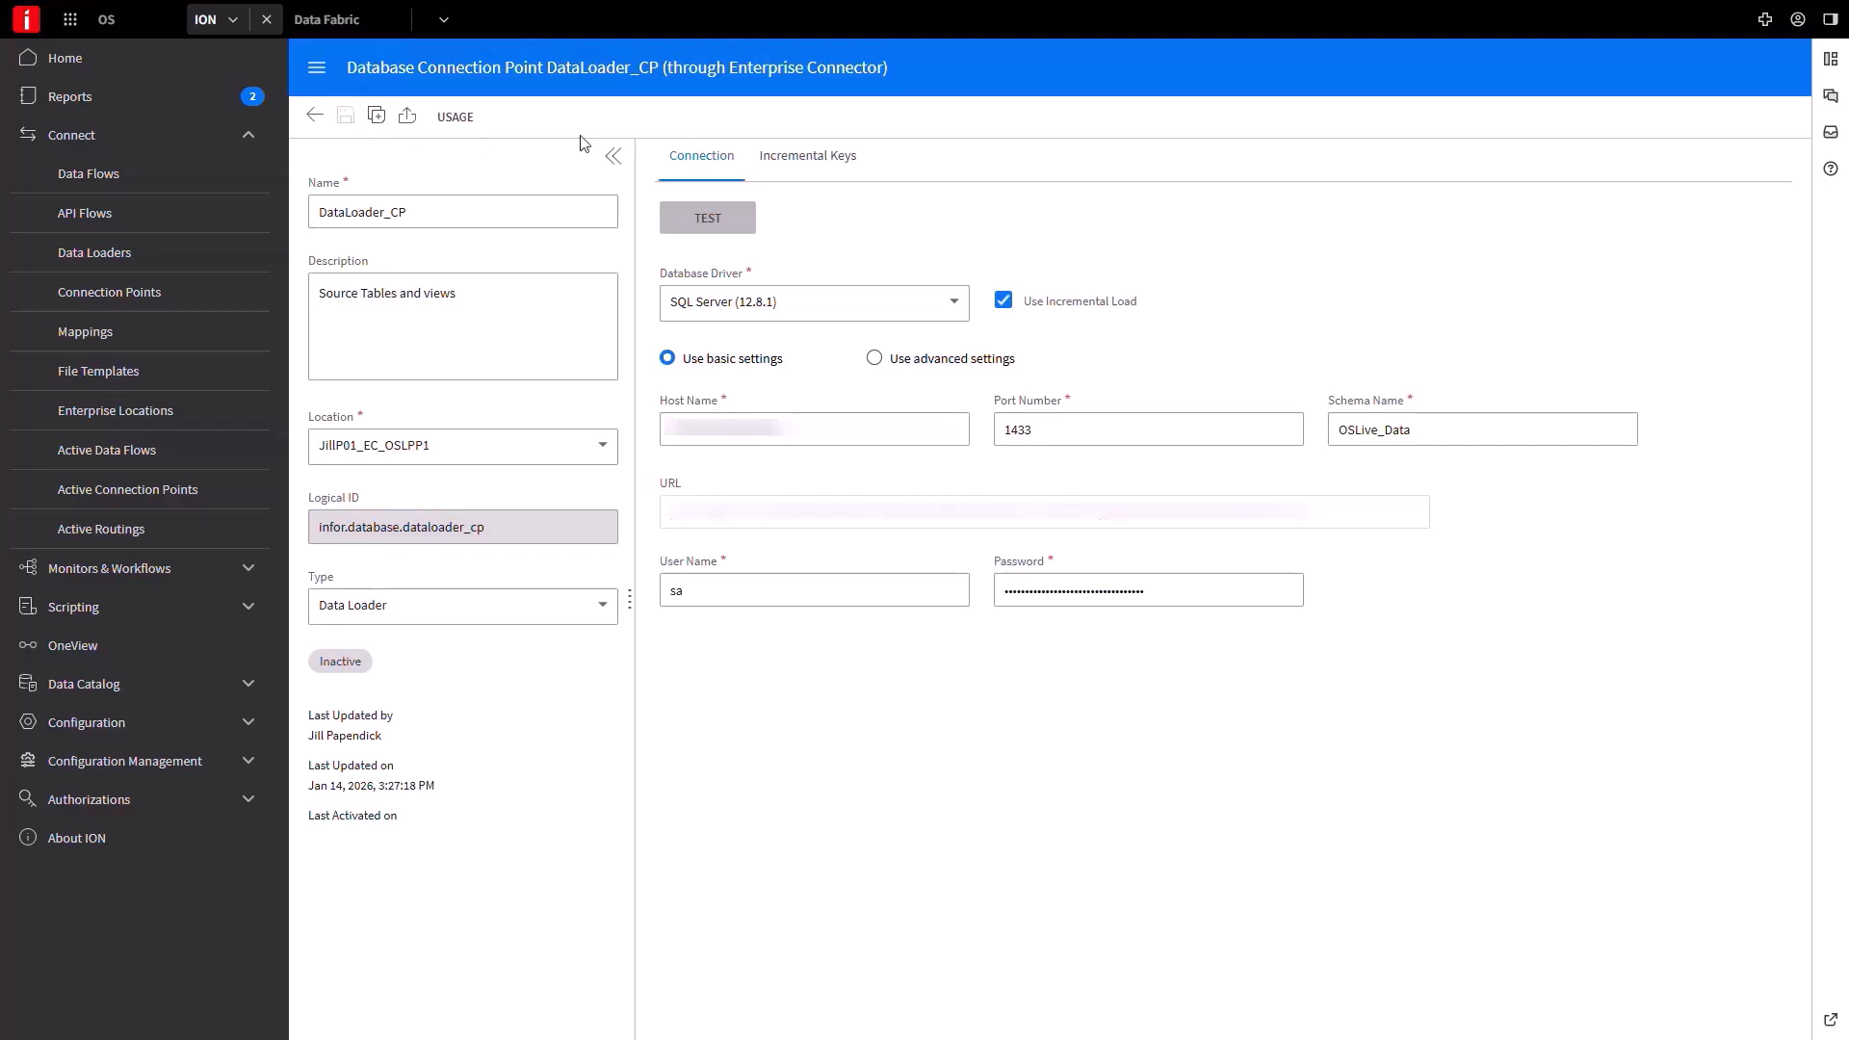
# Add an incremental key for DEMOProducts using the ModifyDate column.
pyautogui.click(800, 159)
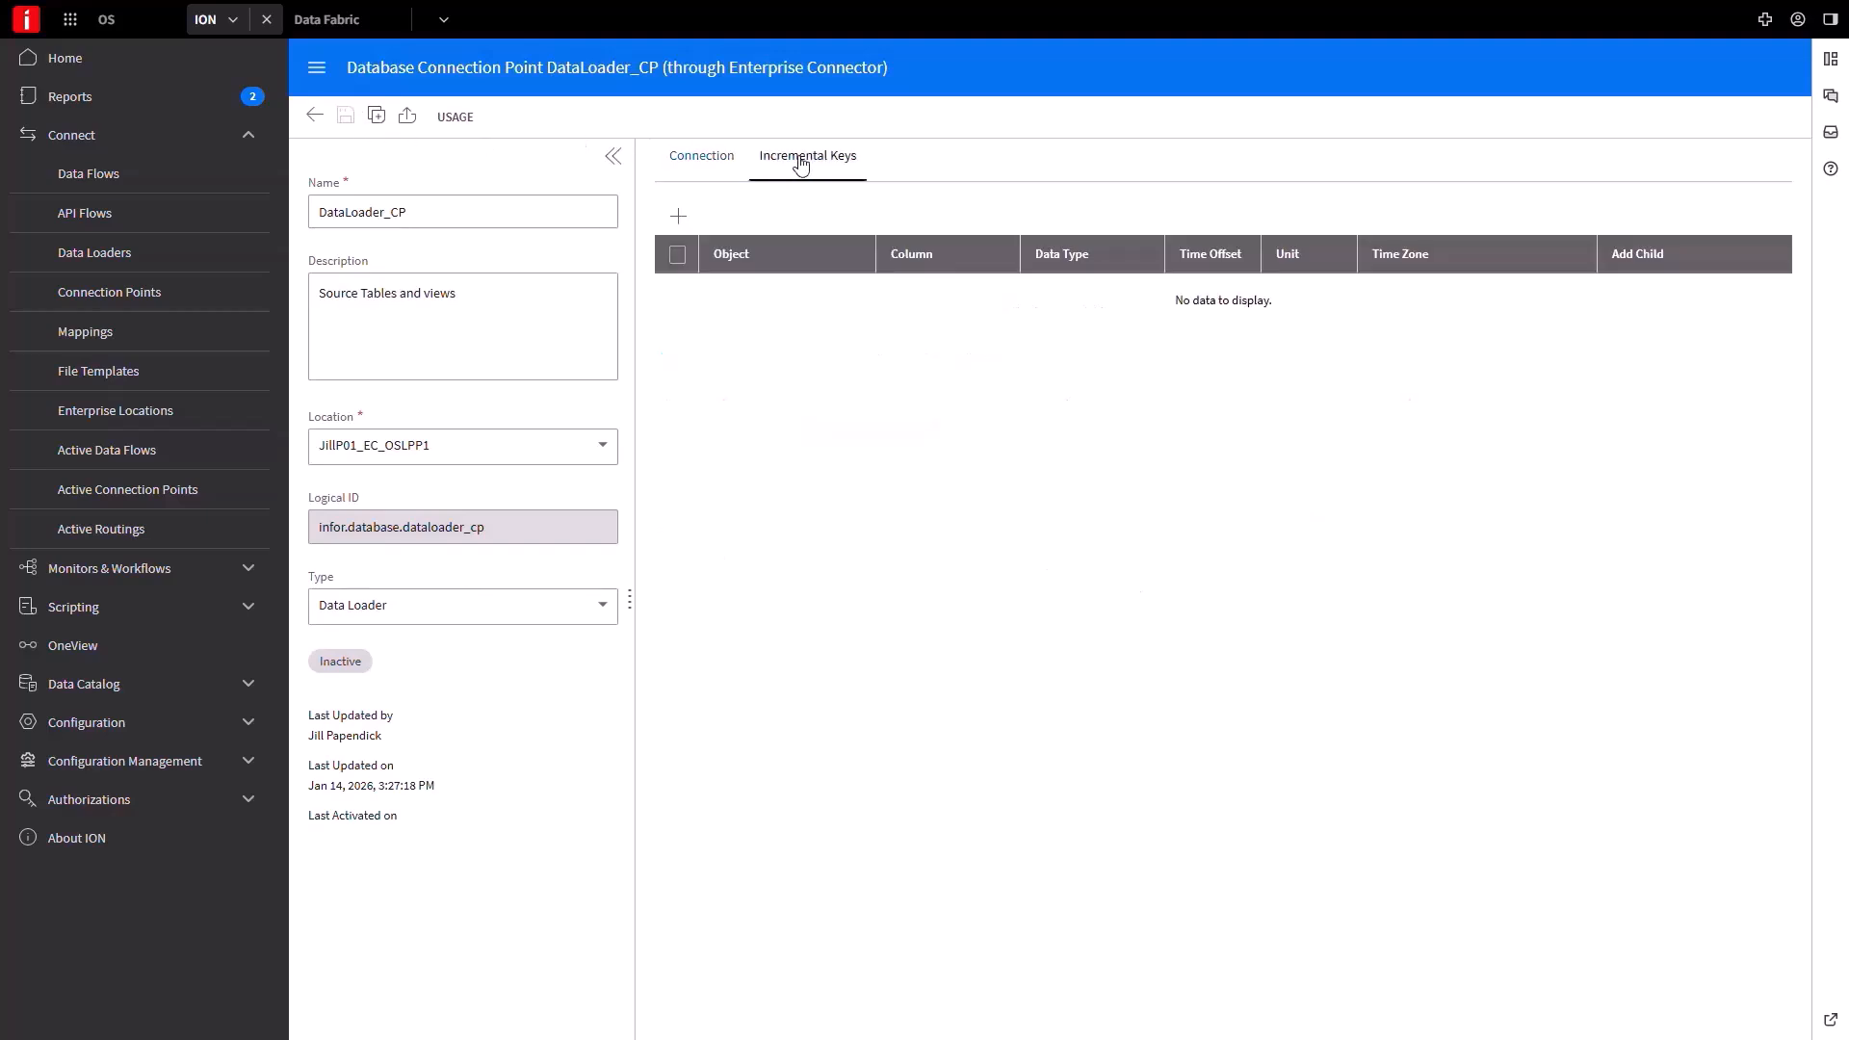
pyautogui.click(679, 217)
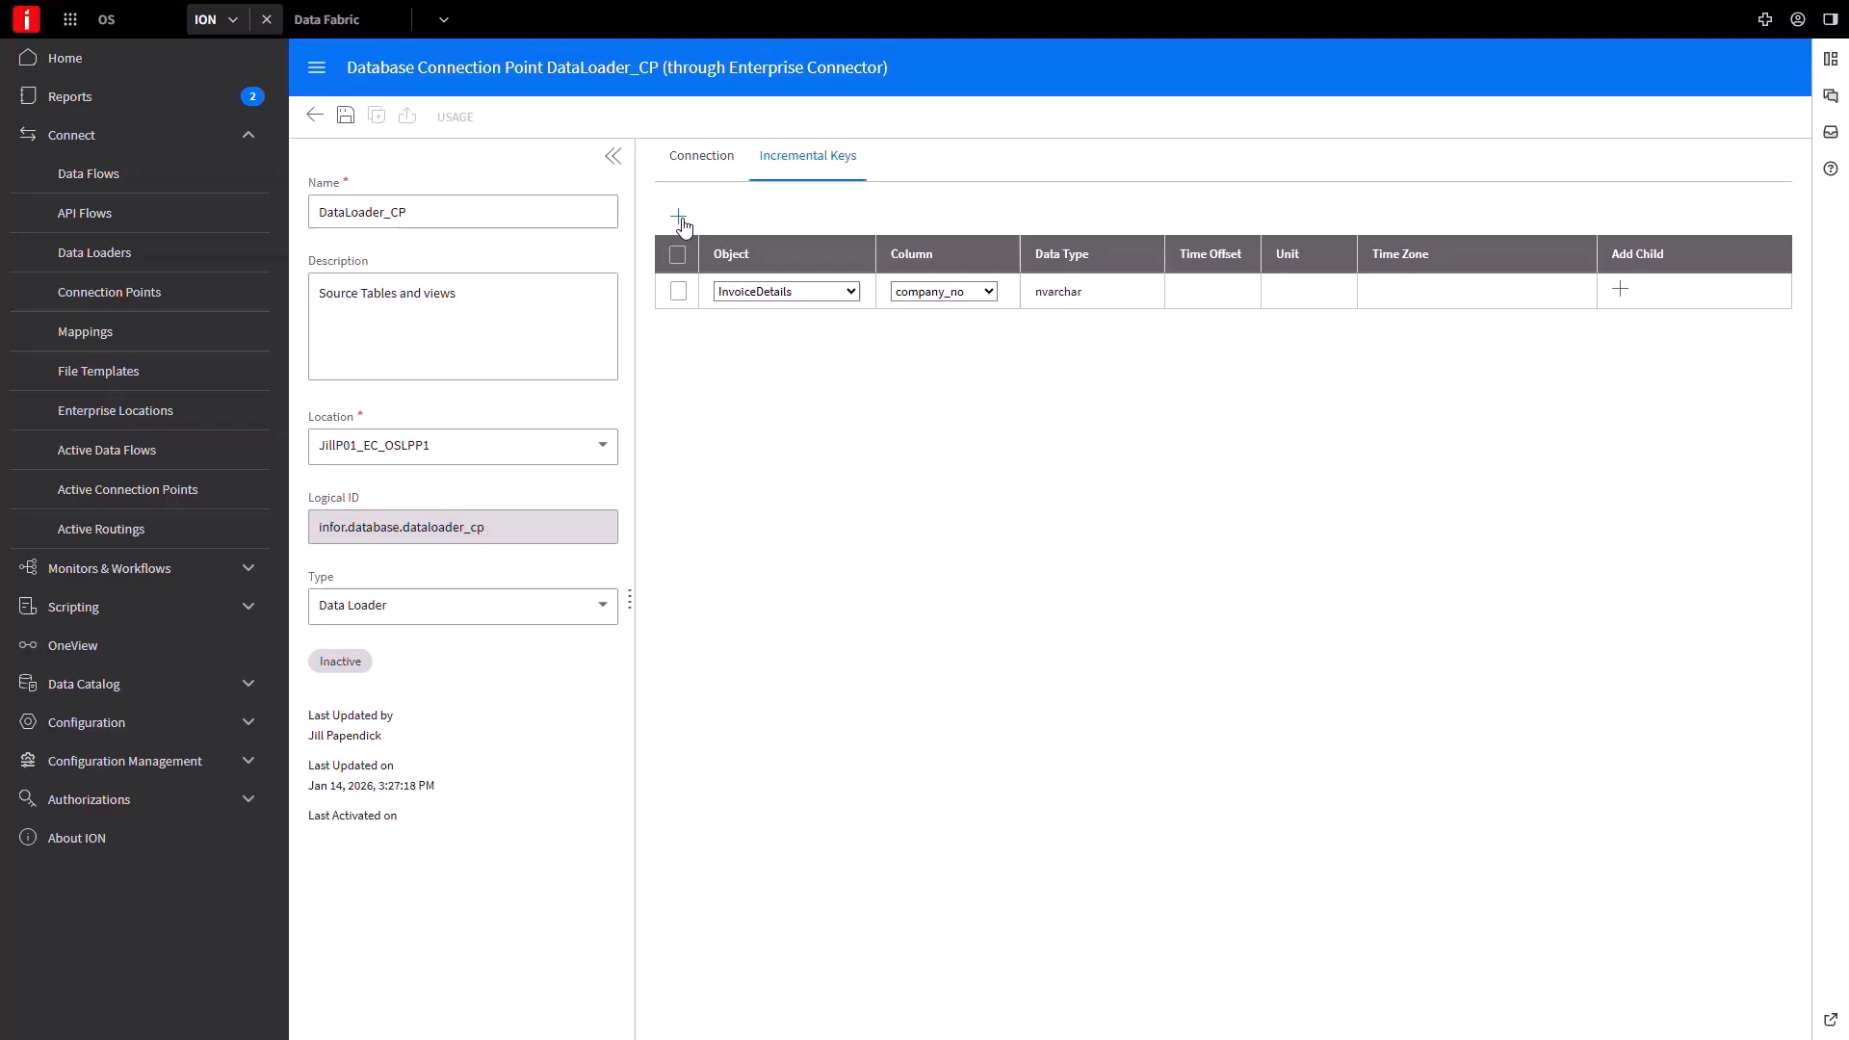
pyautogui.click(854, 292)
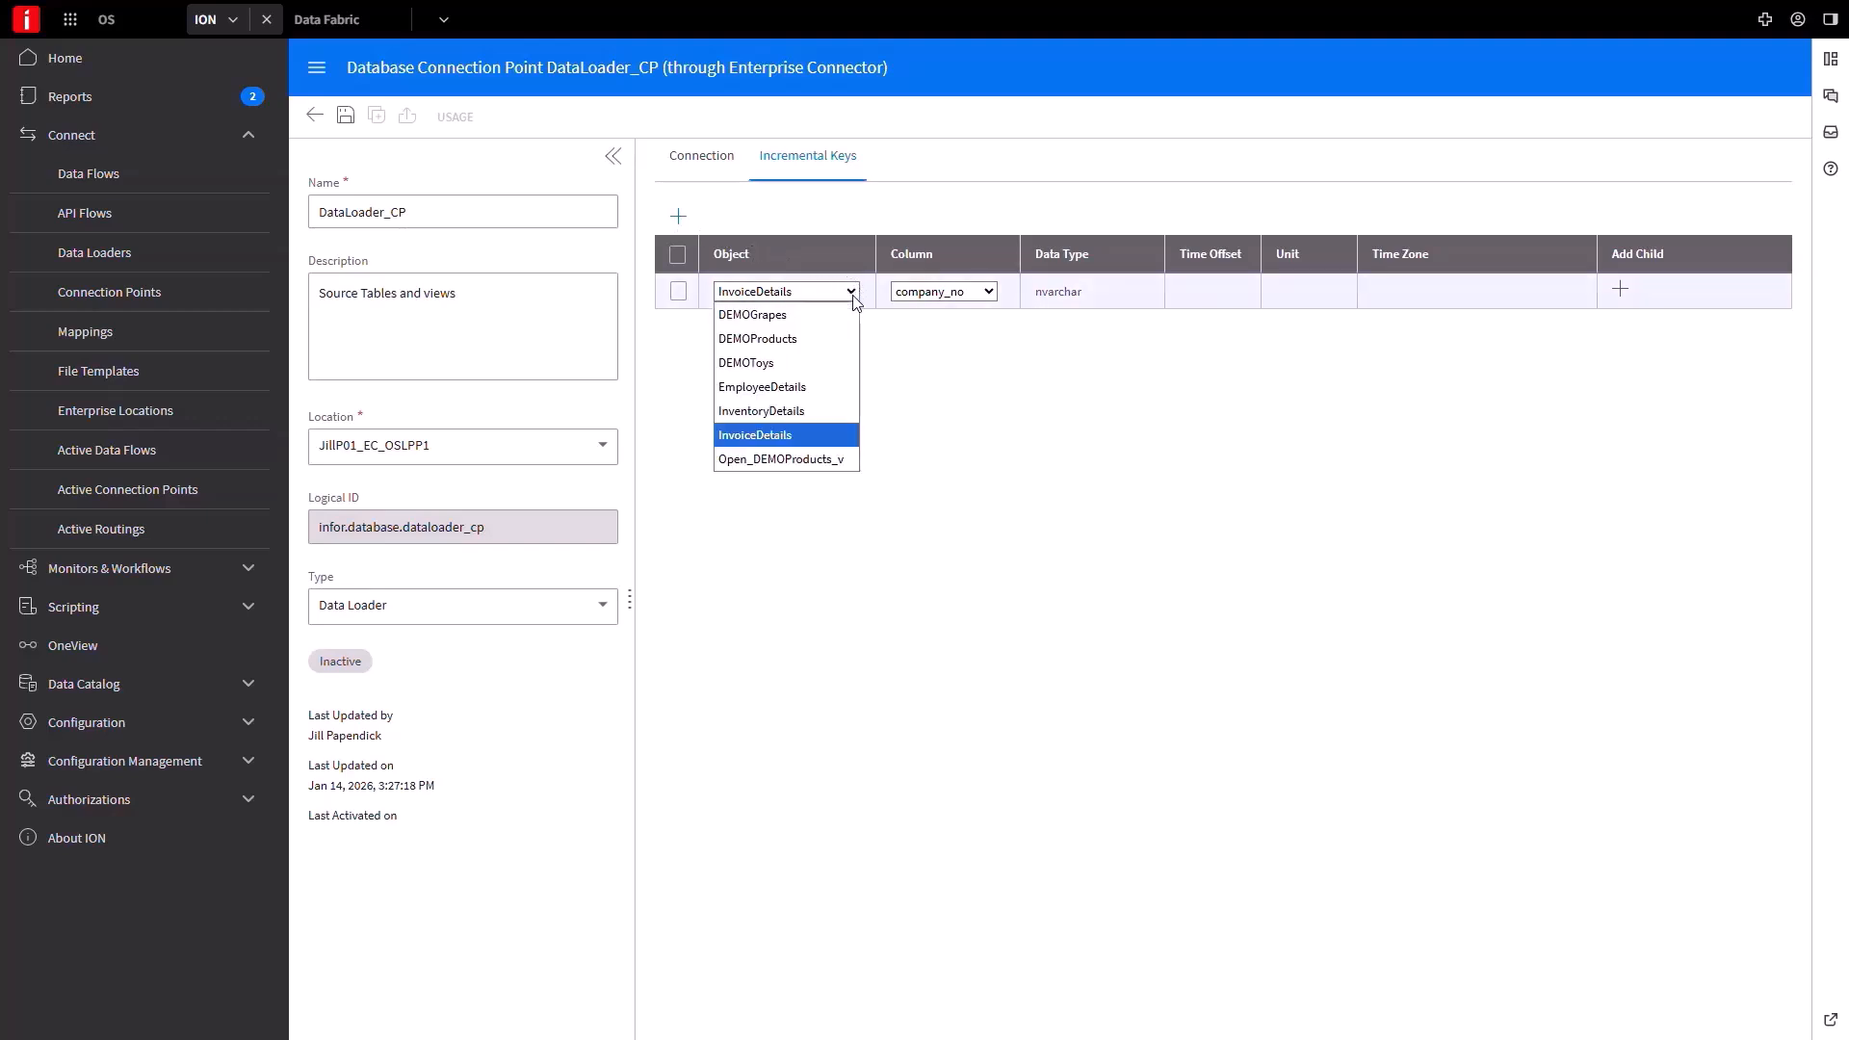
pyautogui.click(833, 346)
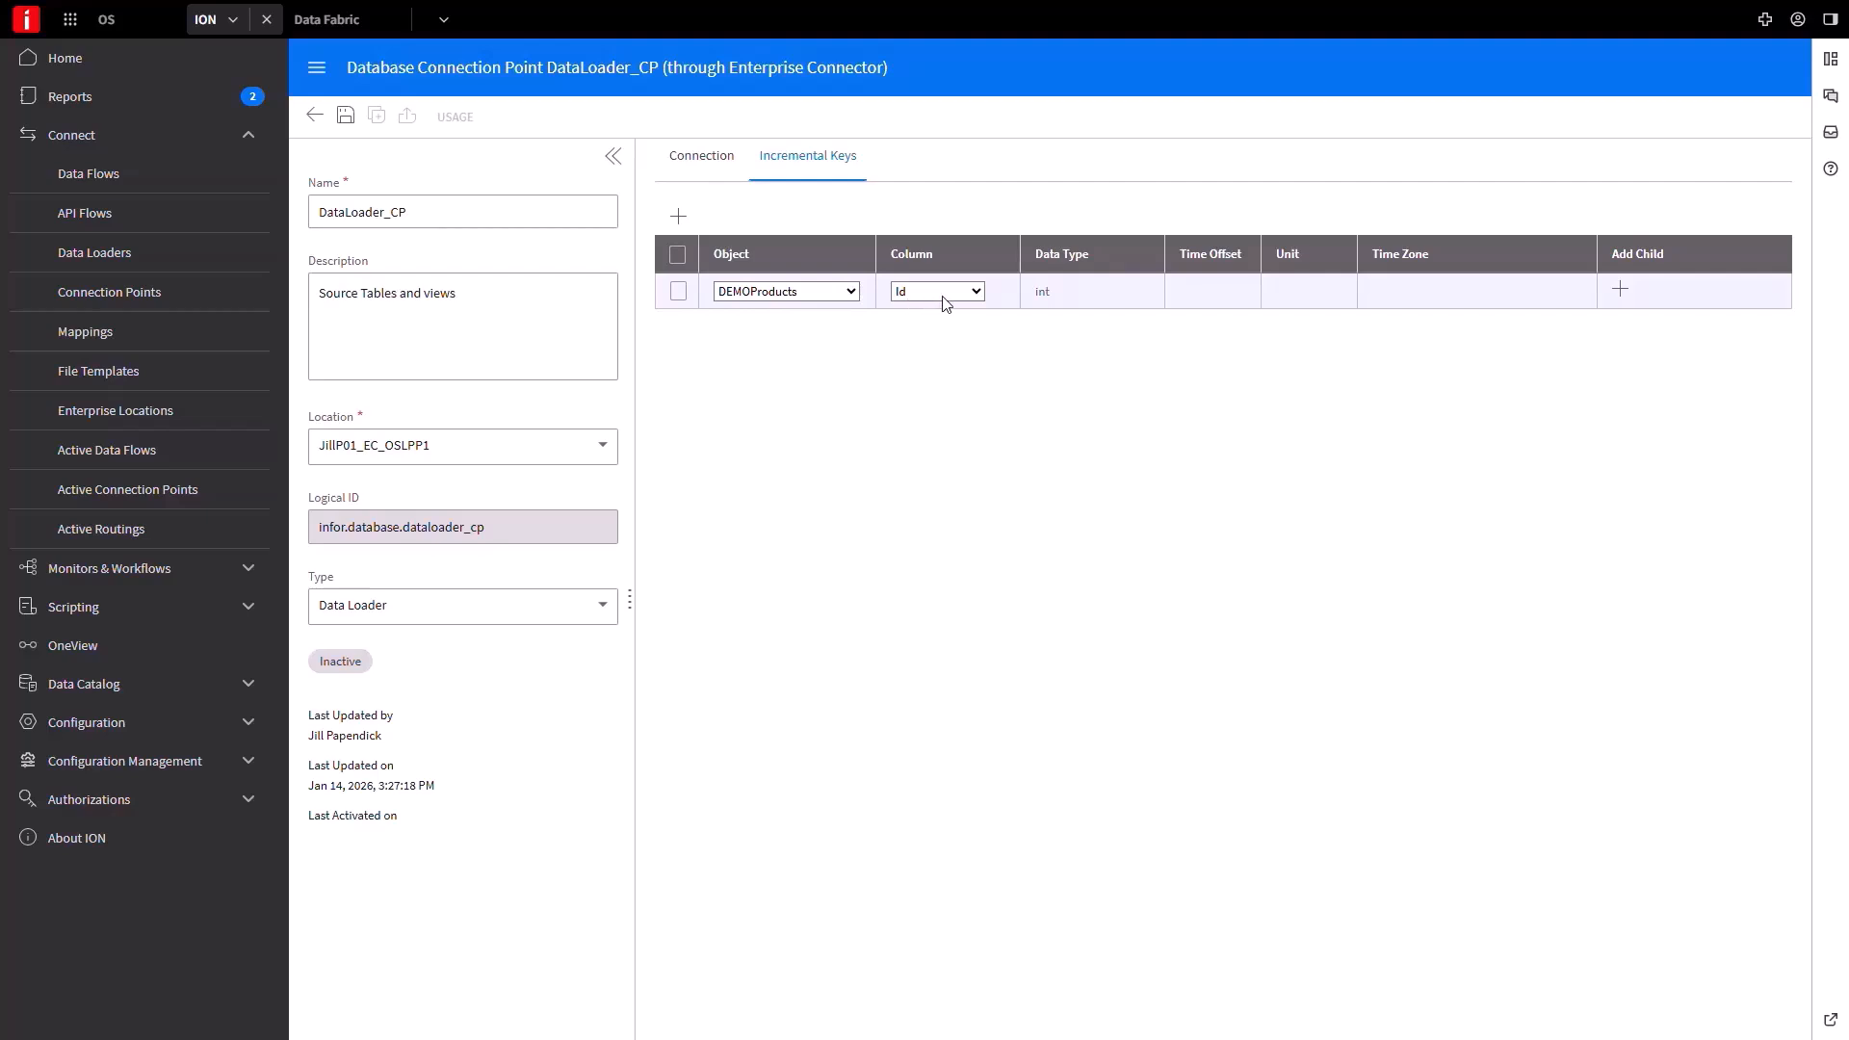
pyautogui.click(975, 292)
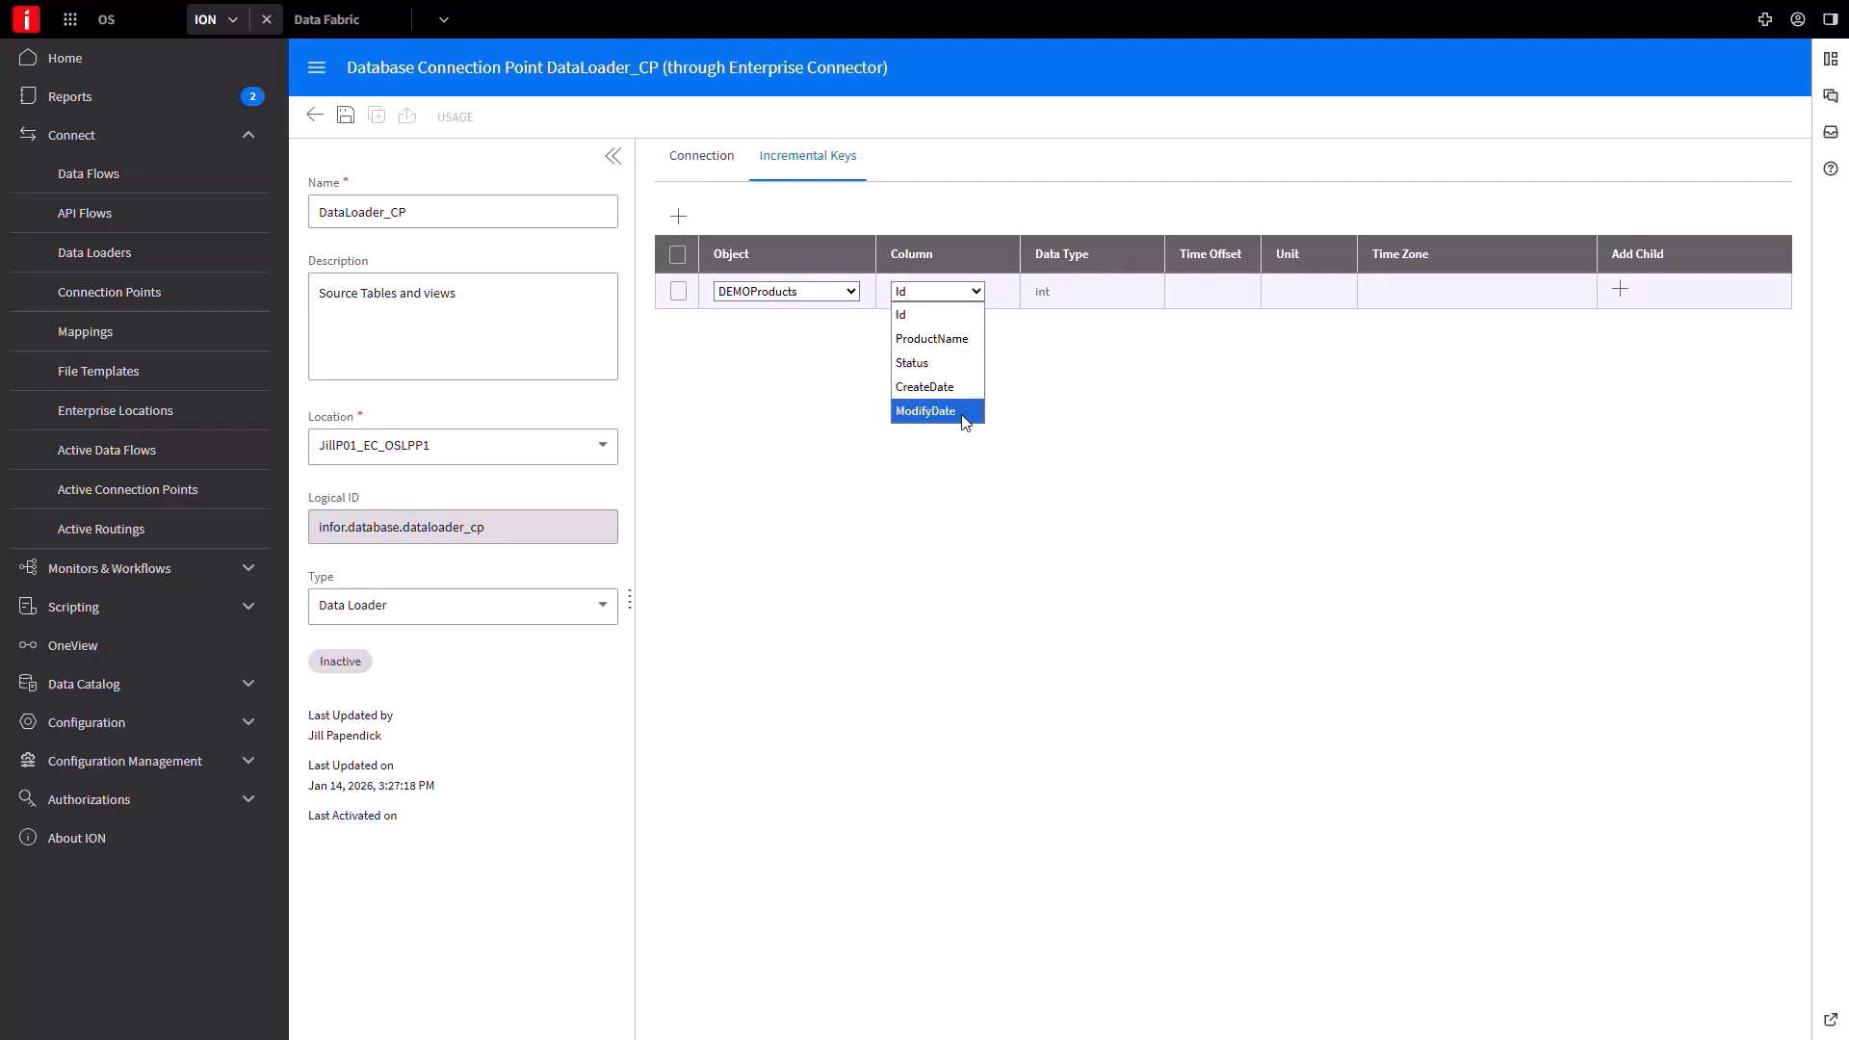
pyautogui.click(964, 413)
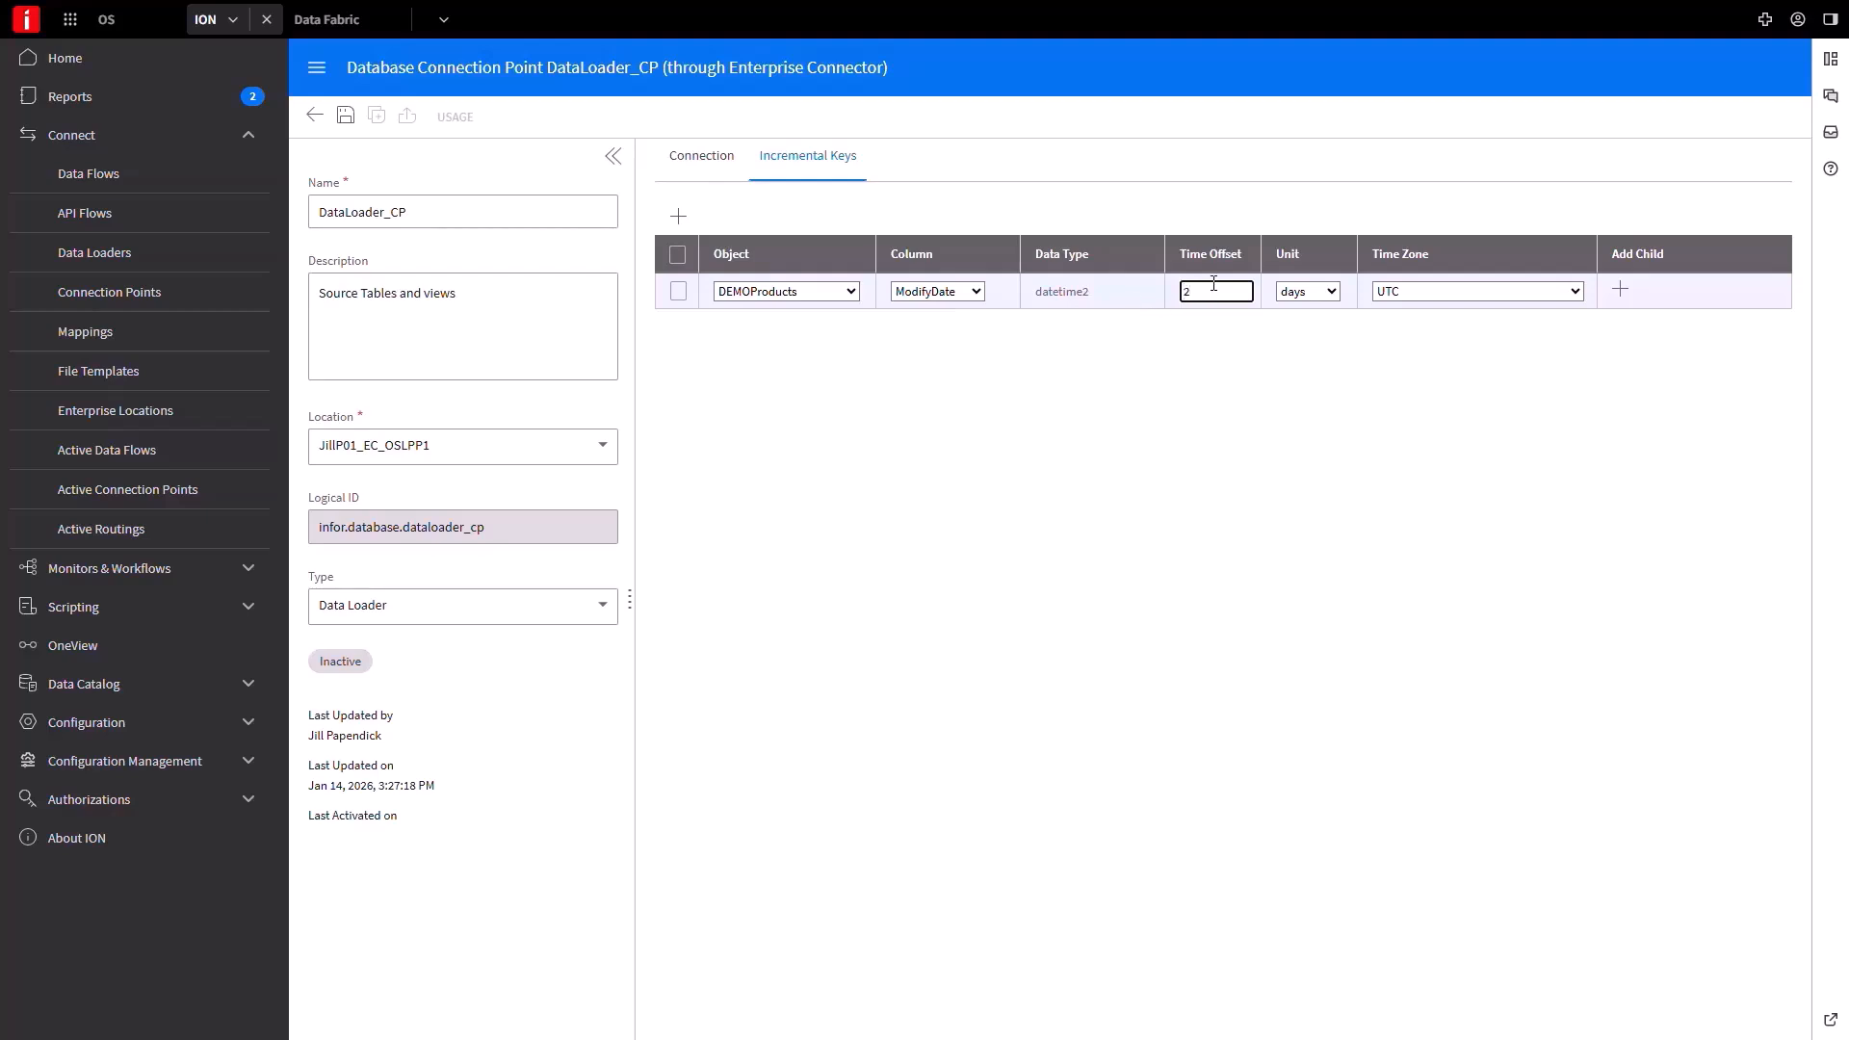
# Give the key a 2-minute offset in US/Eastern time zone and save.
pyautogui.click(1337, 295)
pyautogui.click(1335, 292)
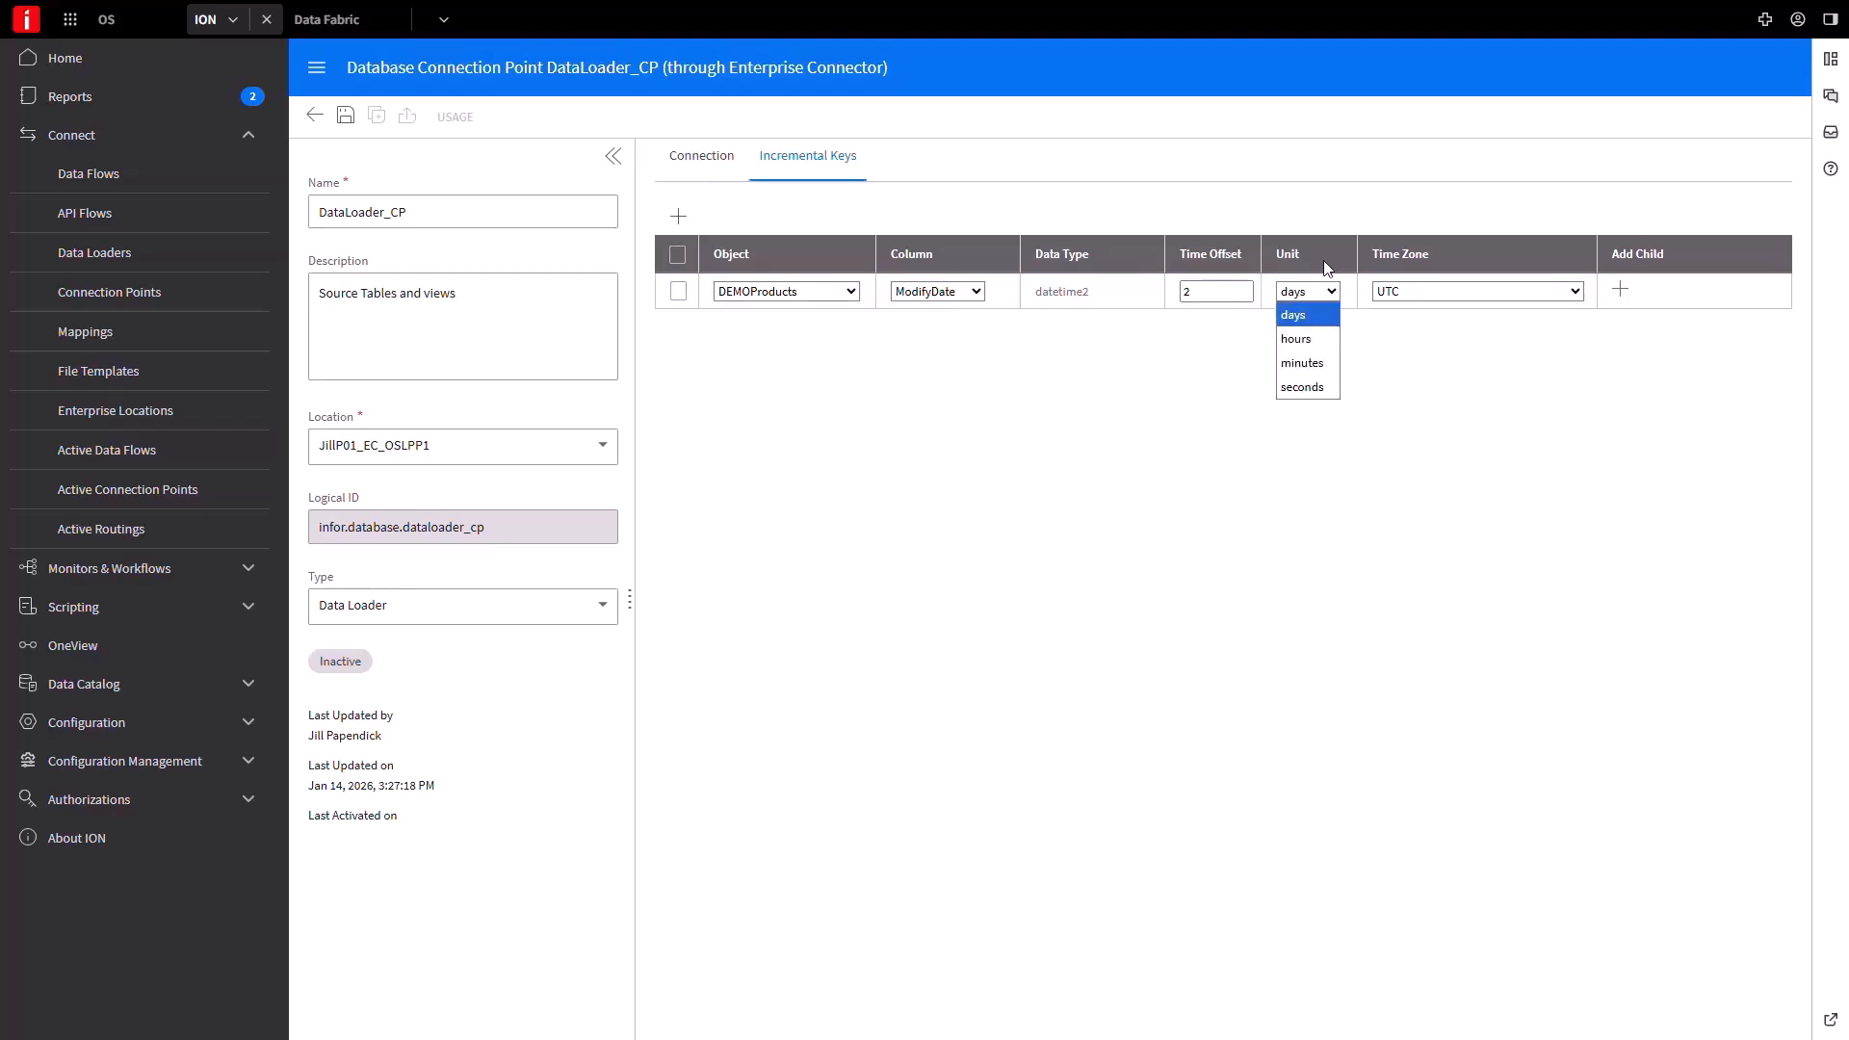
pyautogui.click(1303, 364)
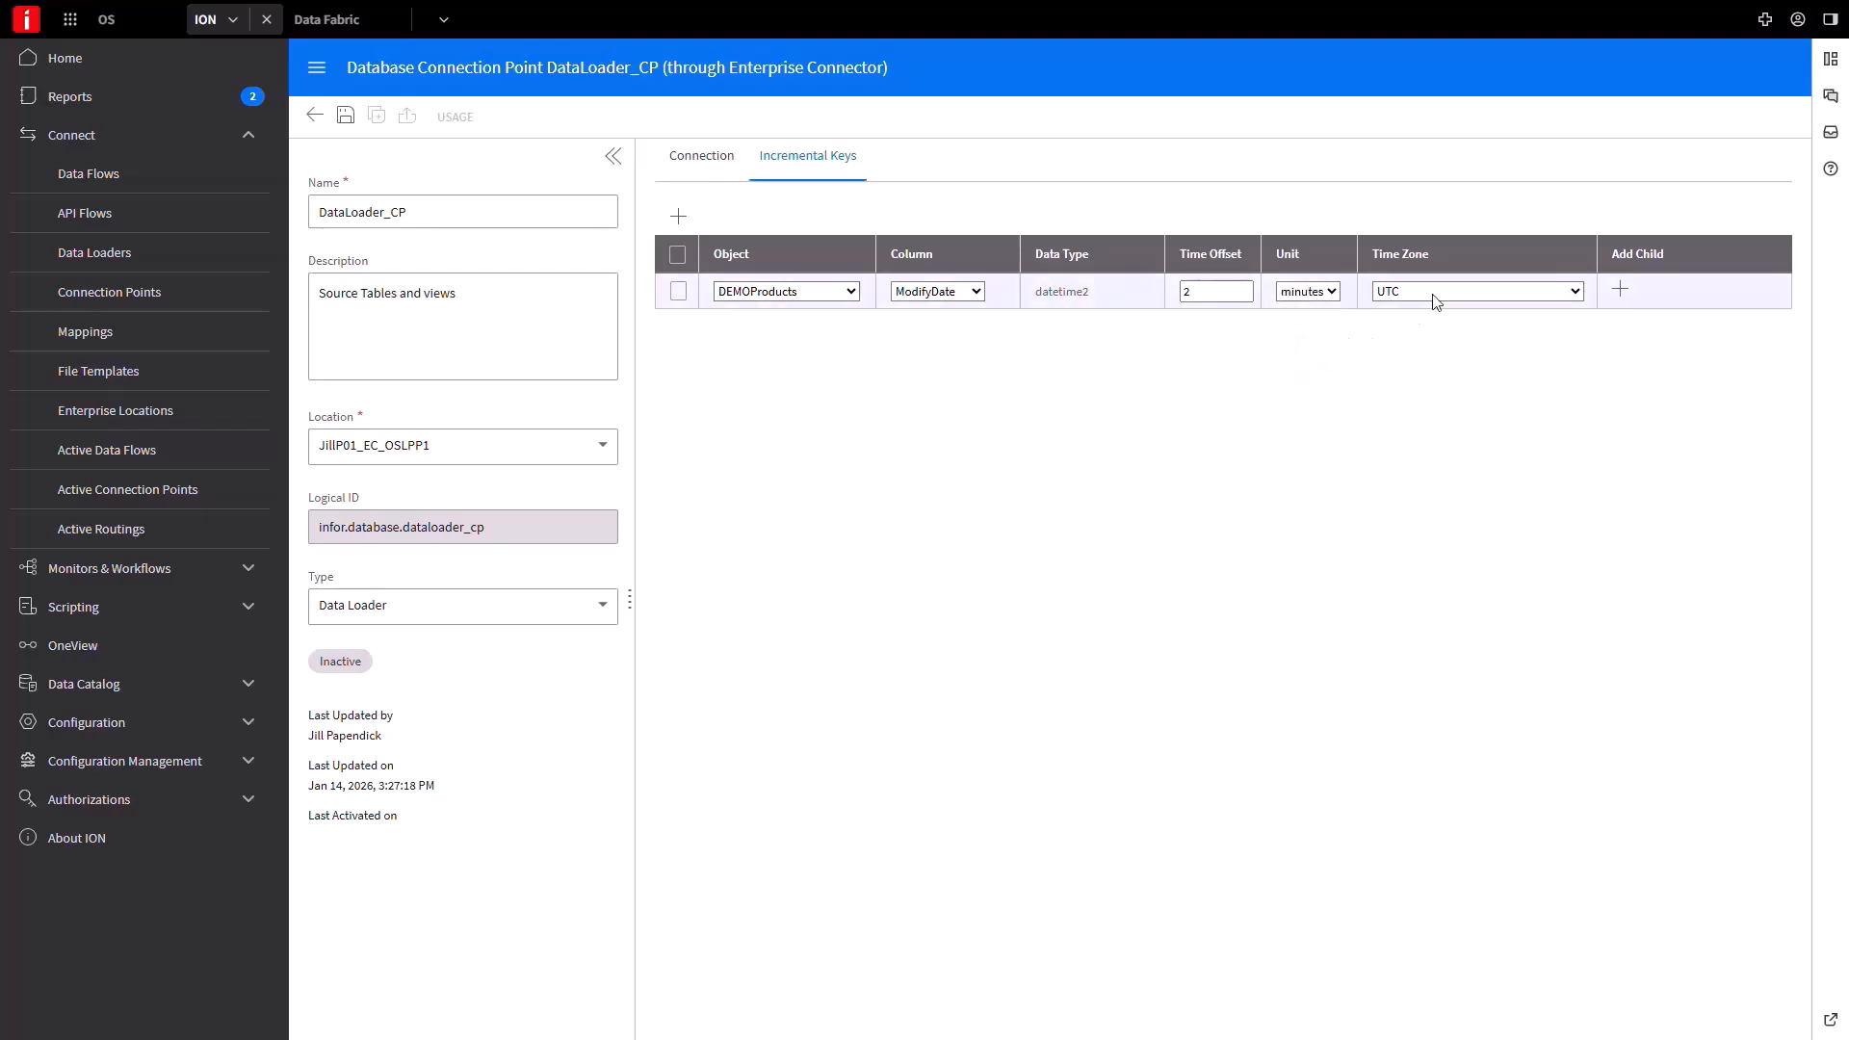
pyautogui.click(1570, 293)
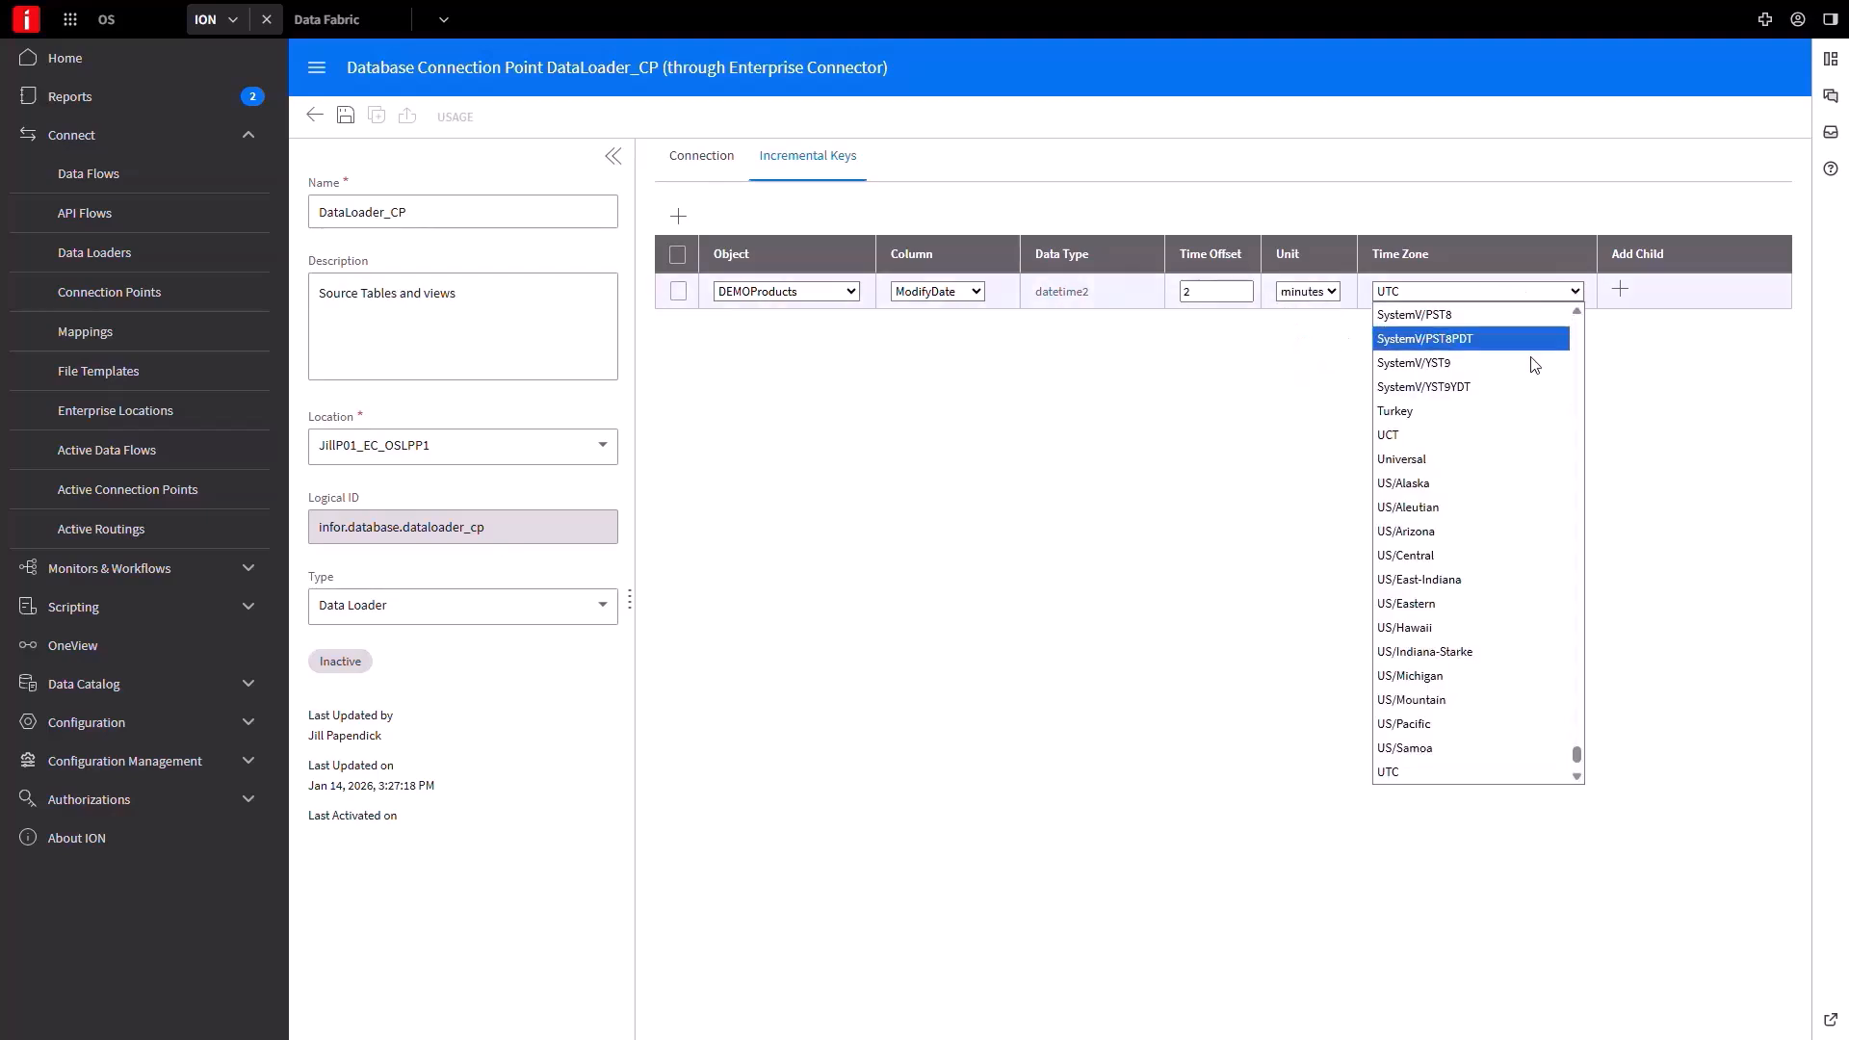
pyautogui.click(1460, 604)
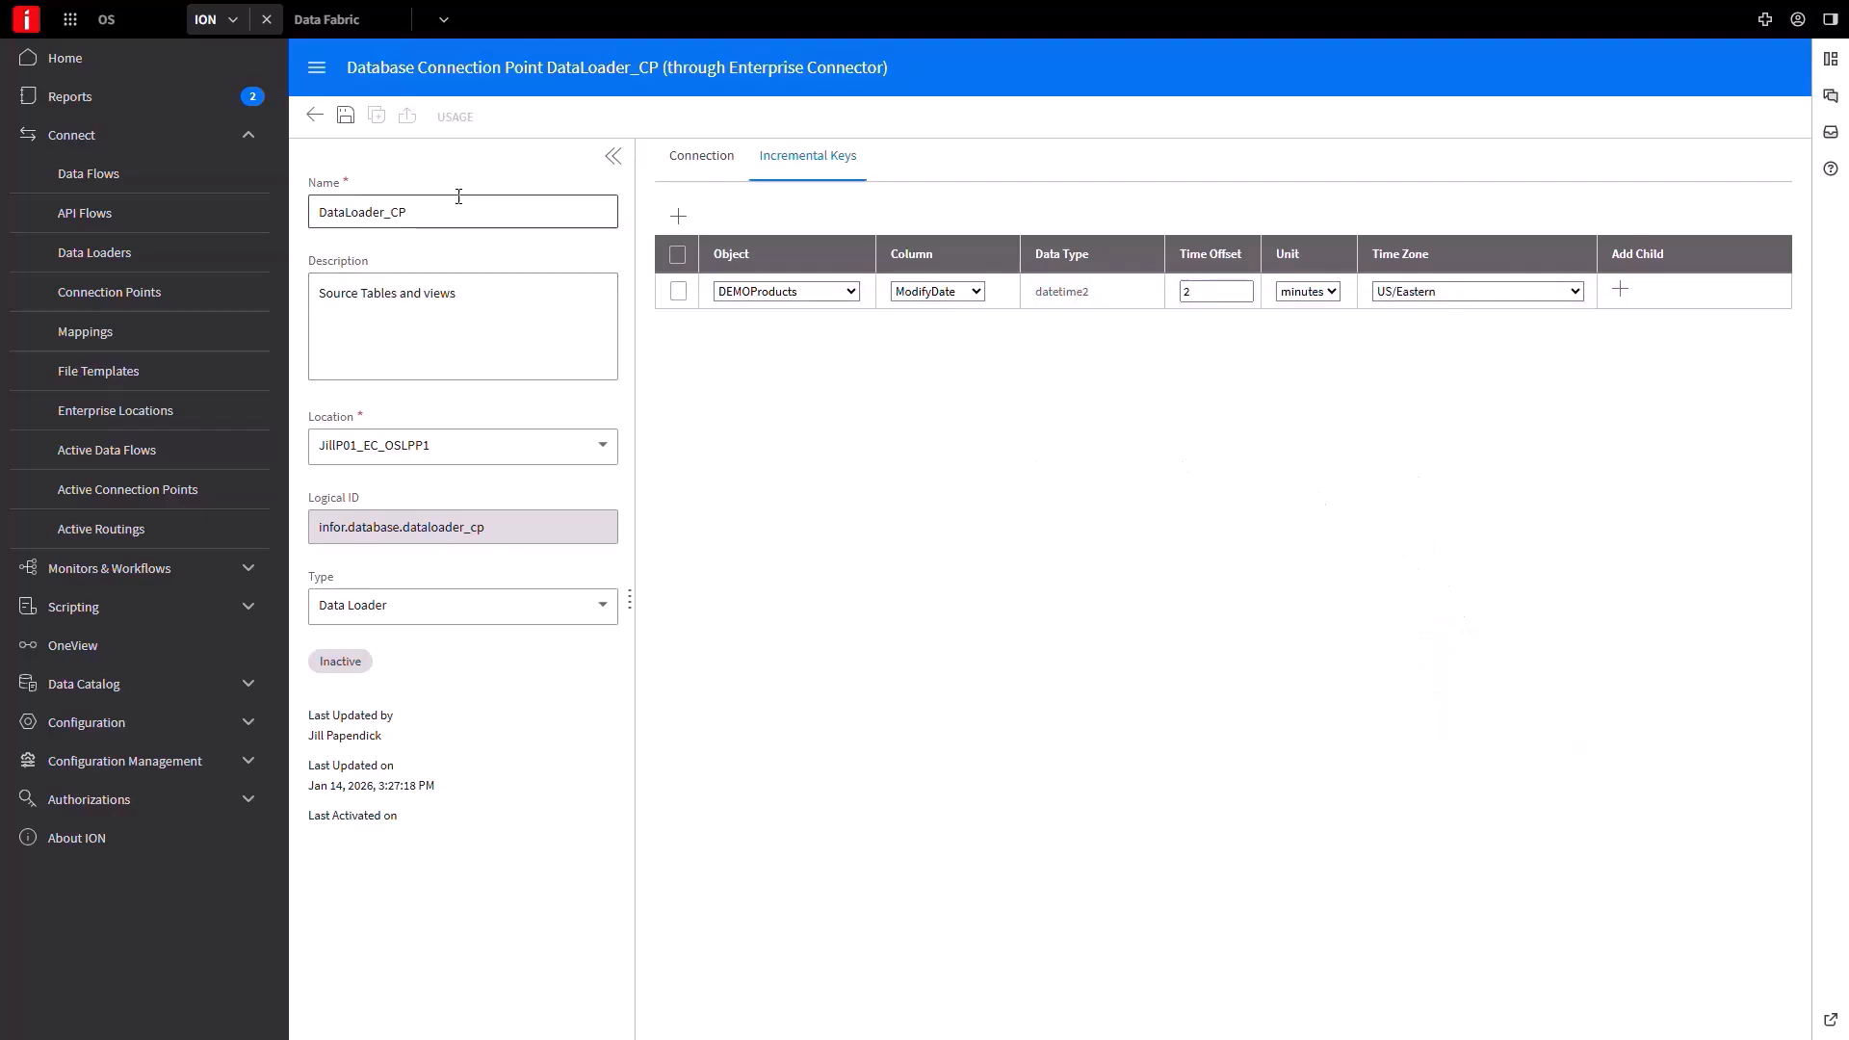
pyautogui.click(345, 117)
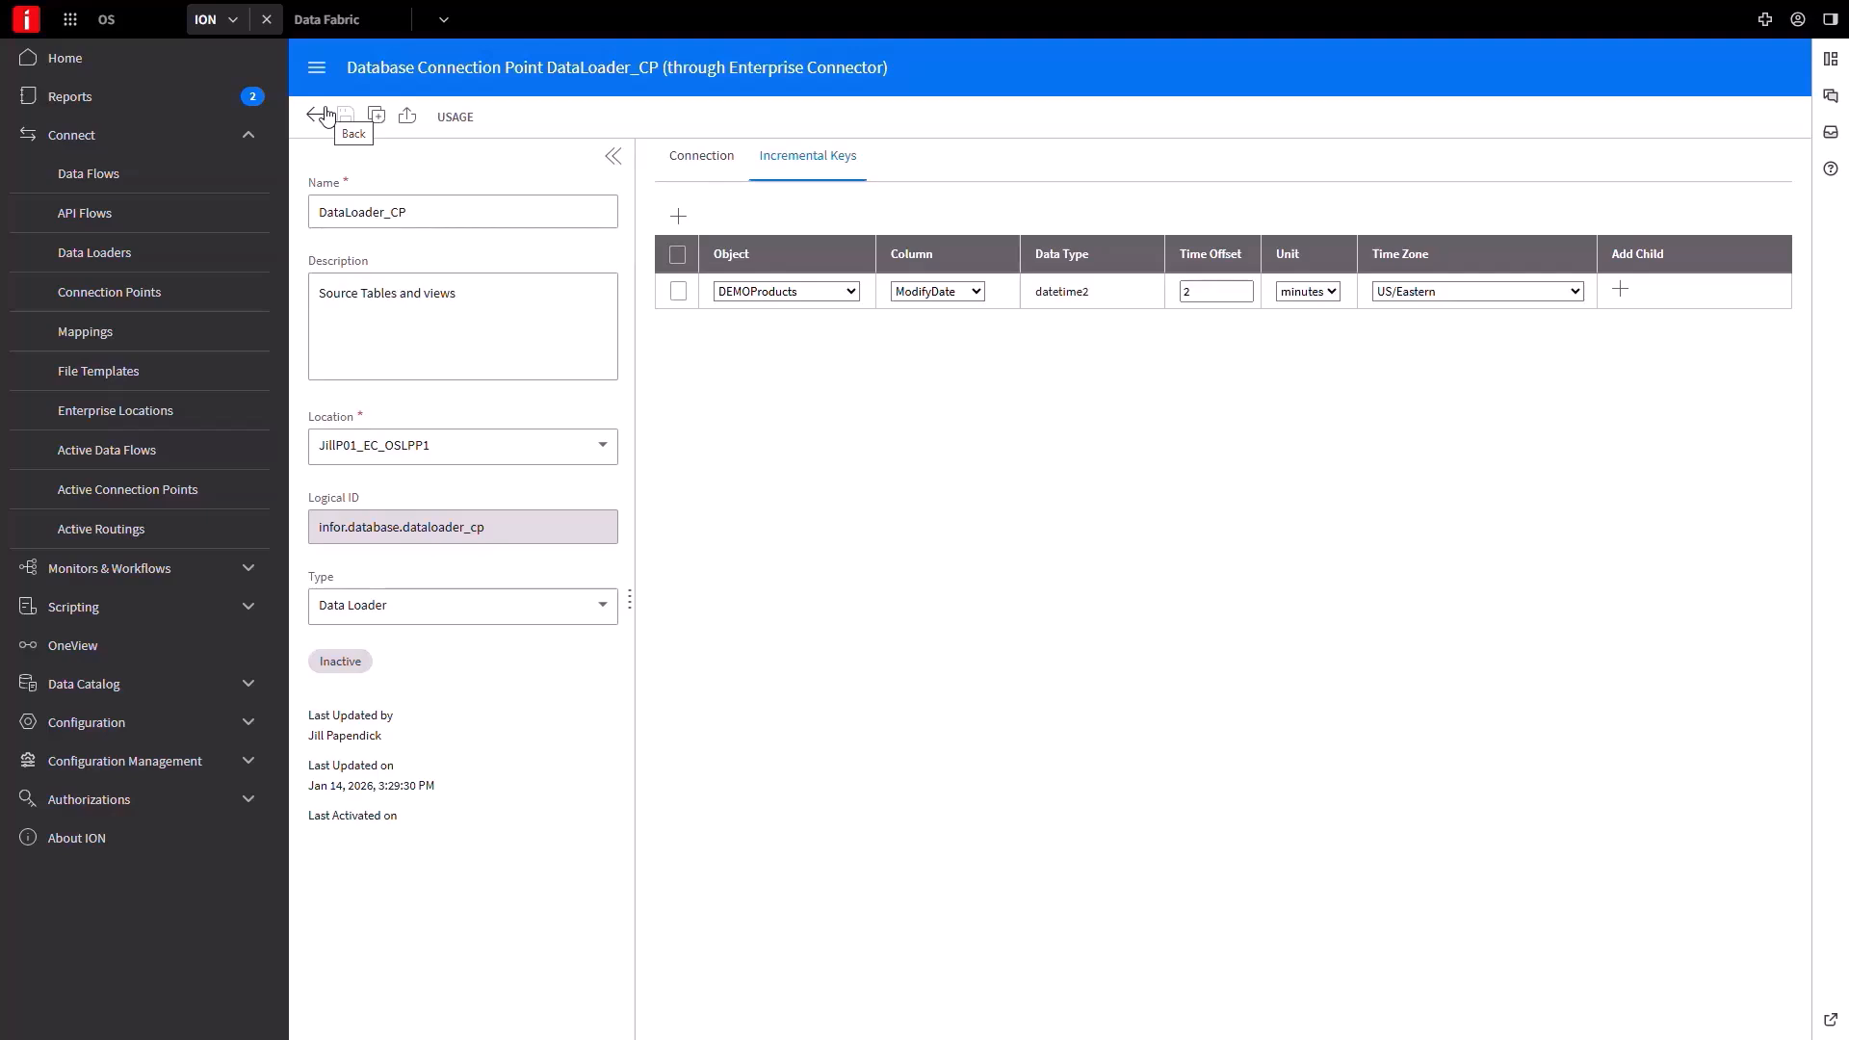
# In Data Fabric's Data Catalog, add an object schema generated from an ION connection point.
pyautogui.click(306, 27)
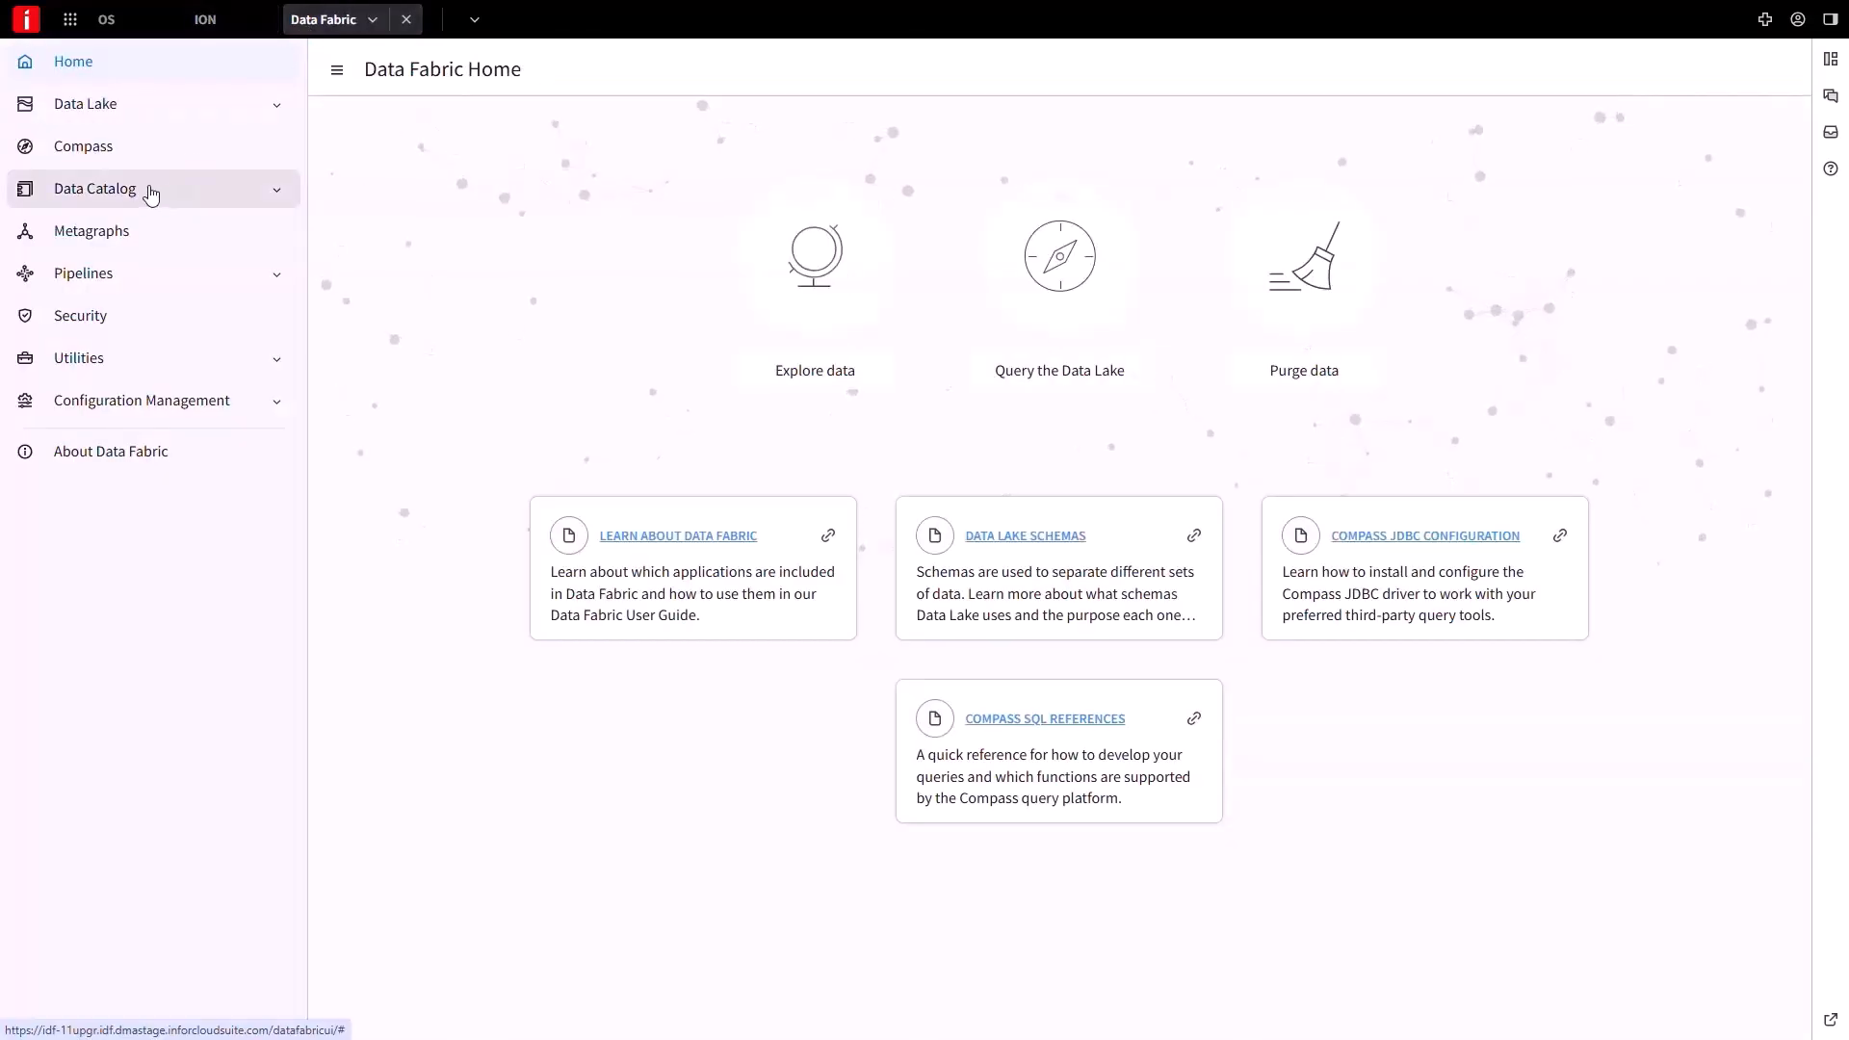
pyautogui.click(150, 192)
pyautogui.click(144, 232)
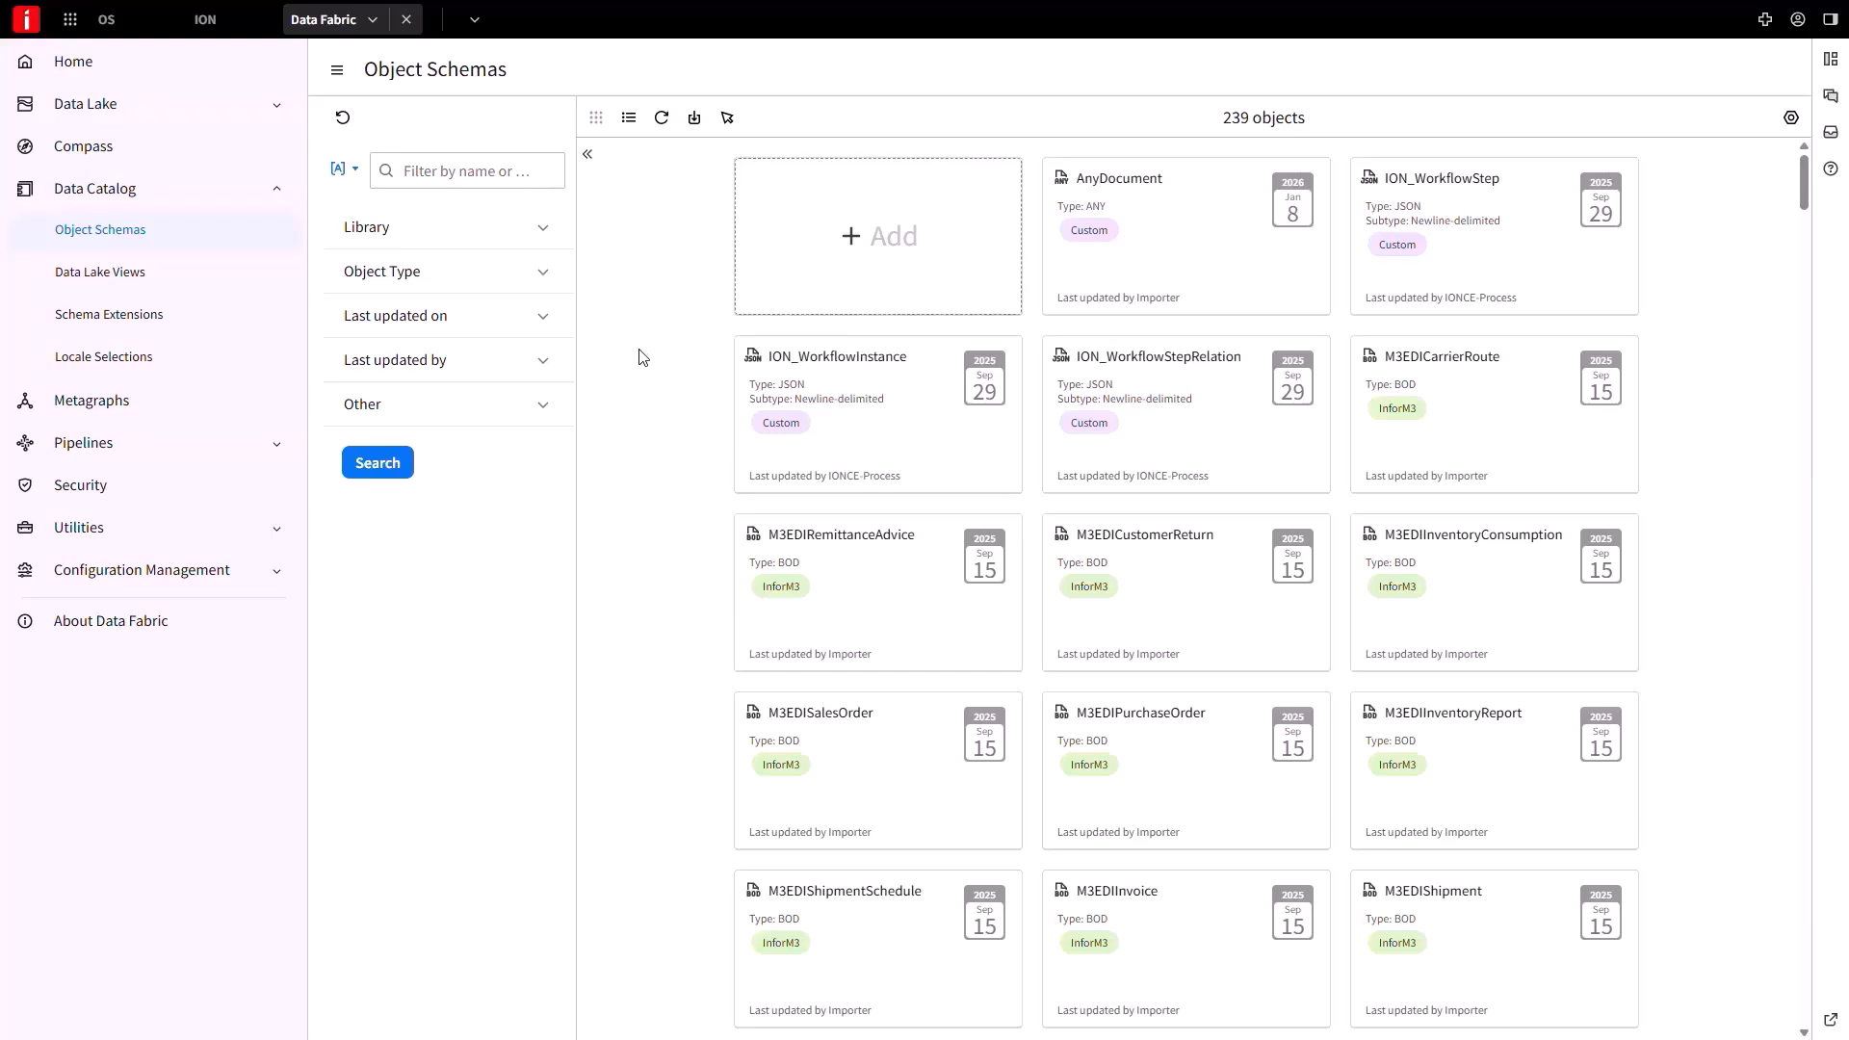
pyautogui.click(880, 280)
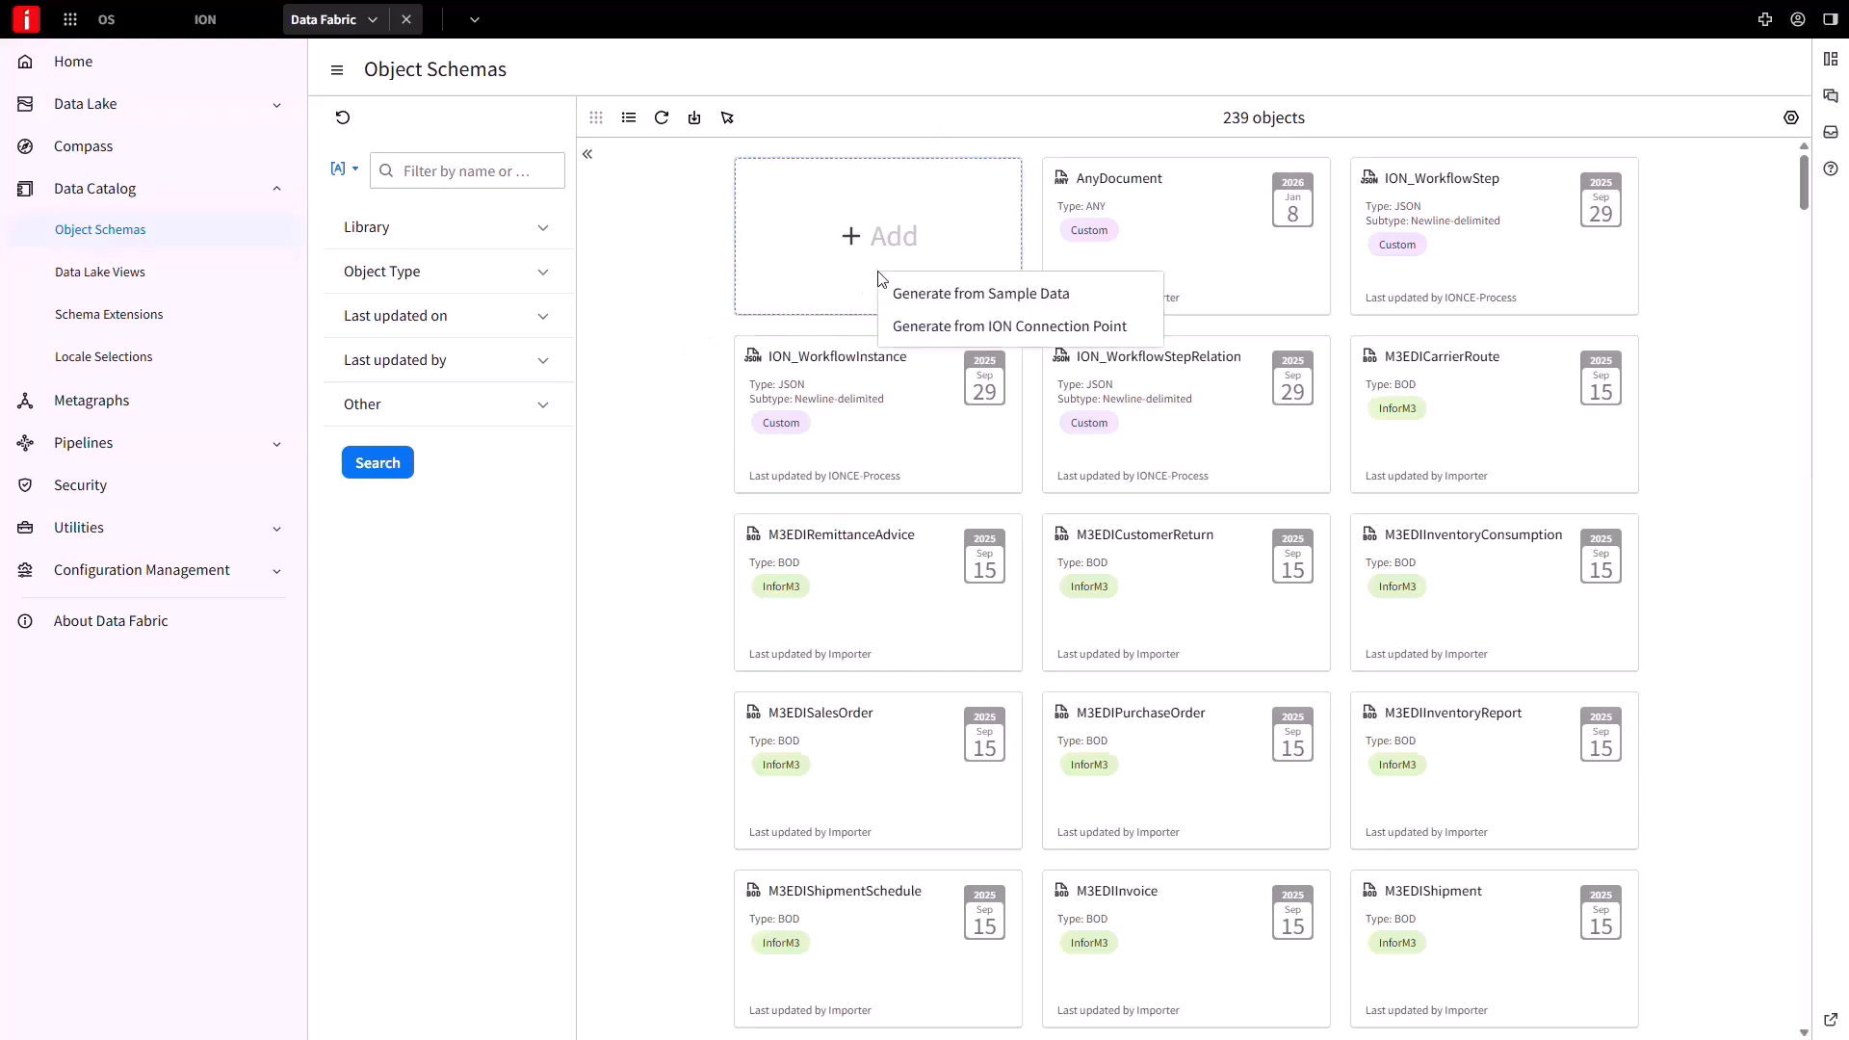
pyautogui.click(913, 329)
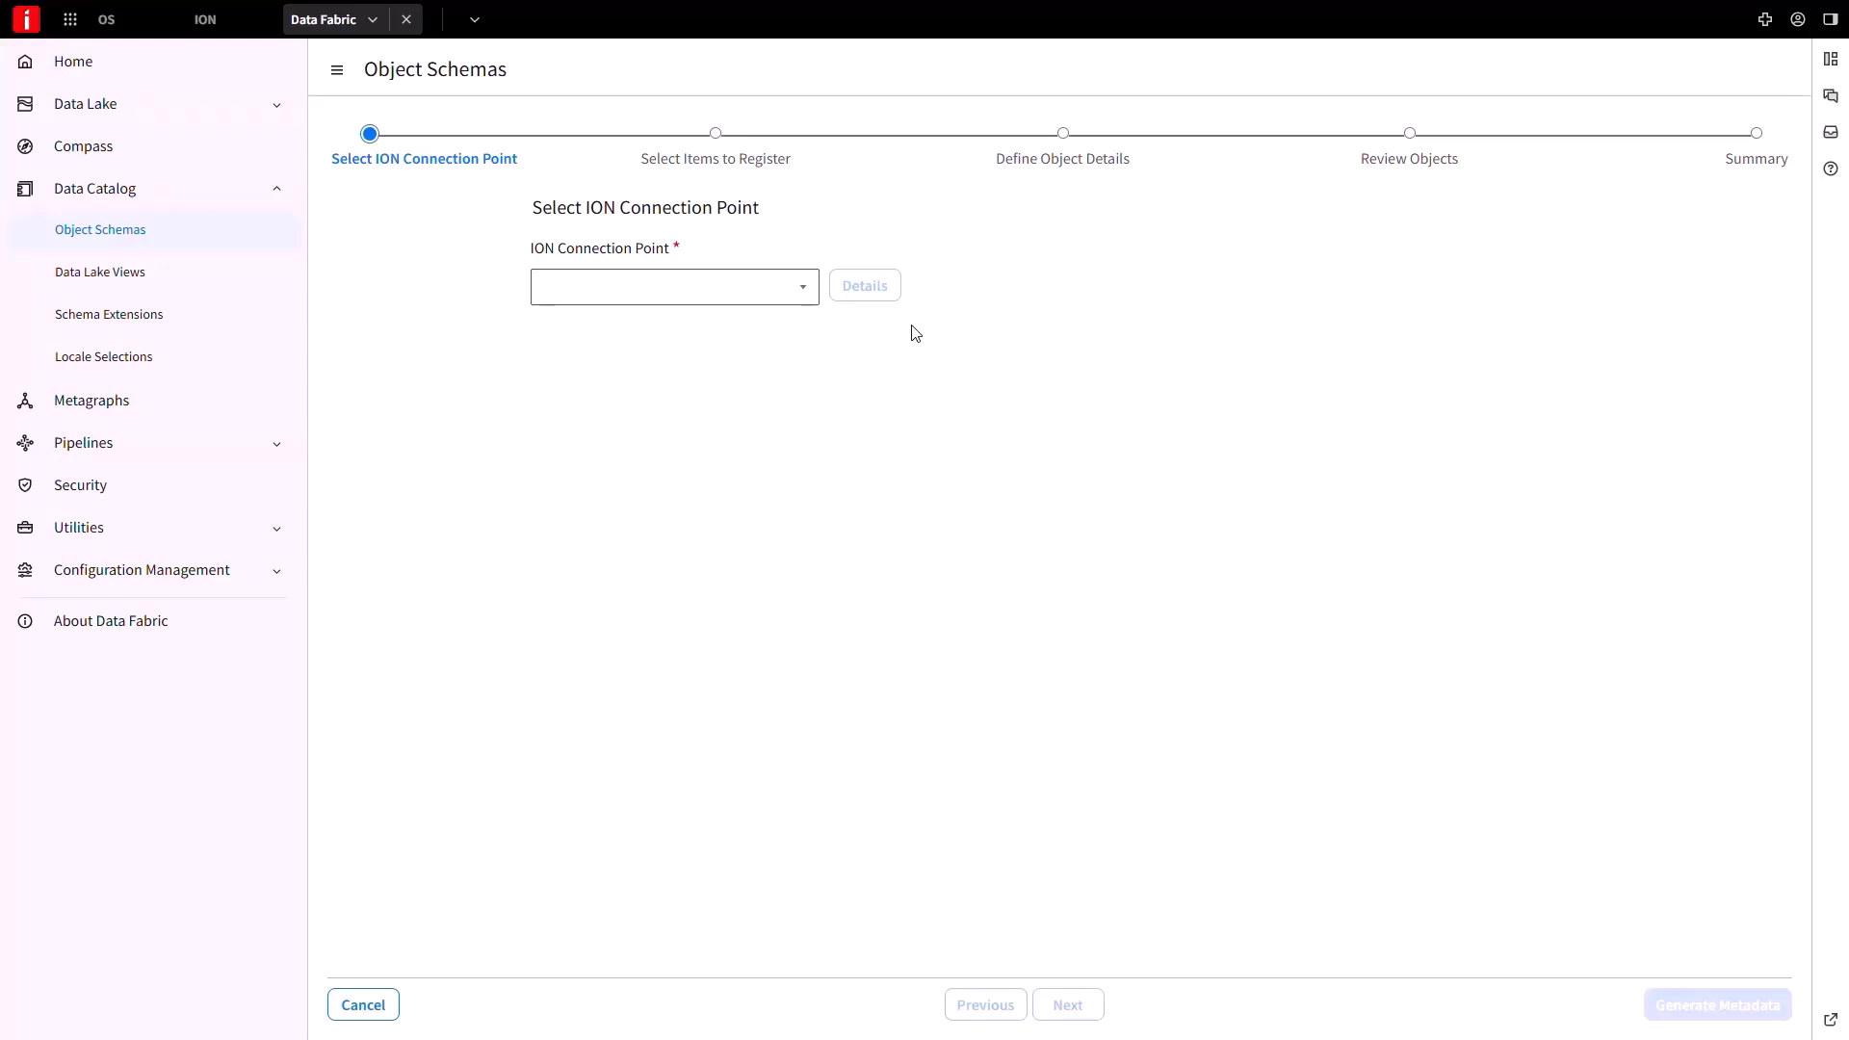
# Choose DataLoader_CP as the connection point and move DEMOProducts into Selected Tables and Views.
pyautogui.click(802, 296)
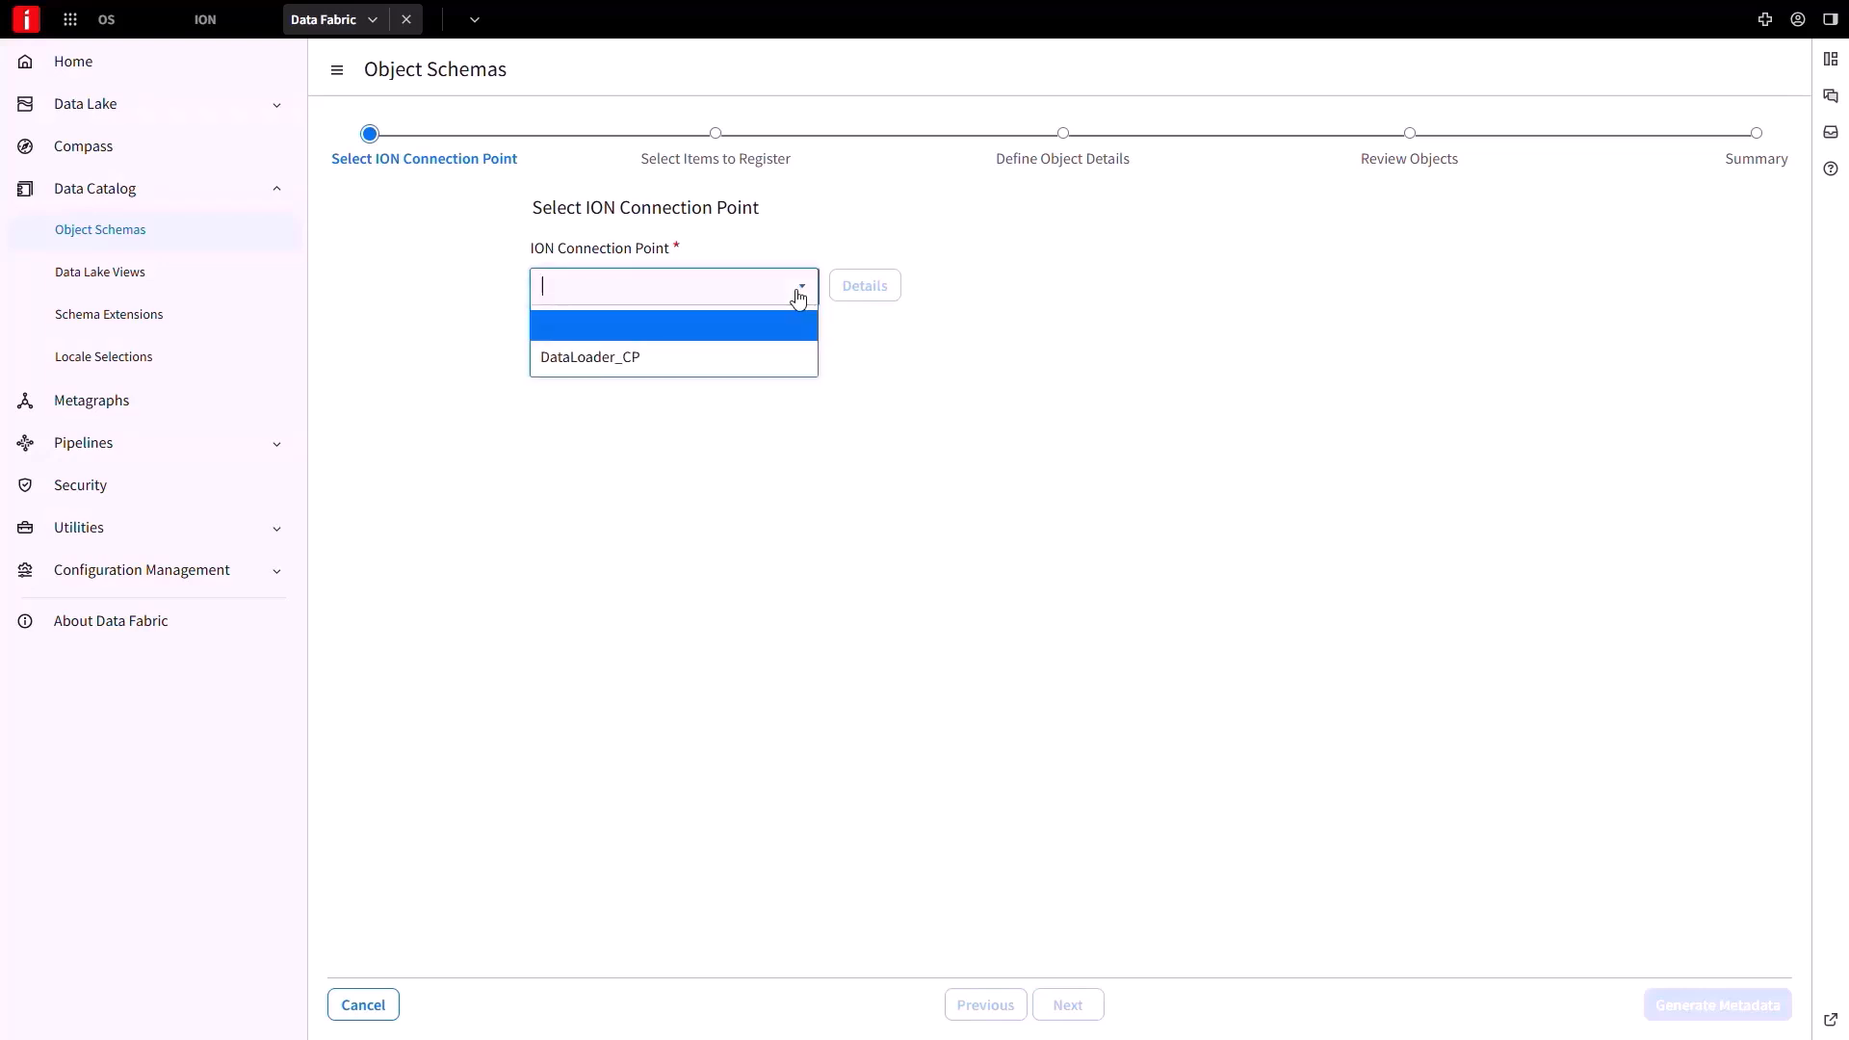
pyautogui.click(744, 357)
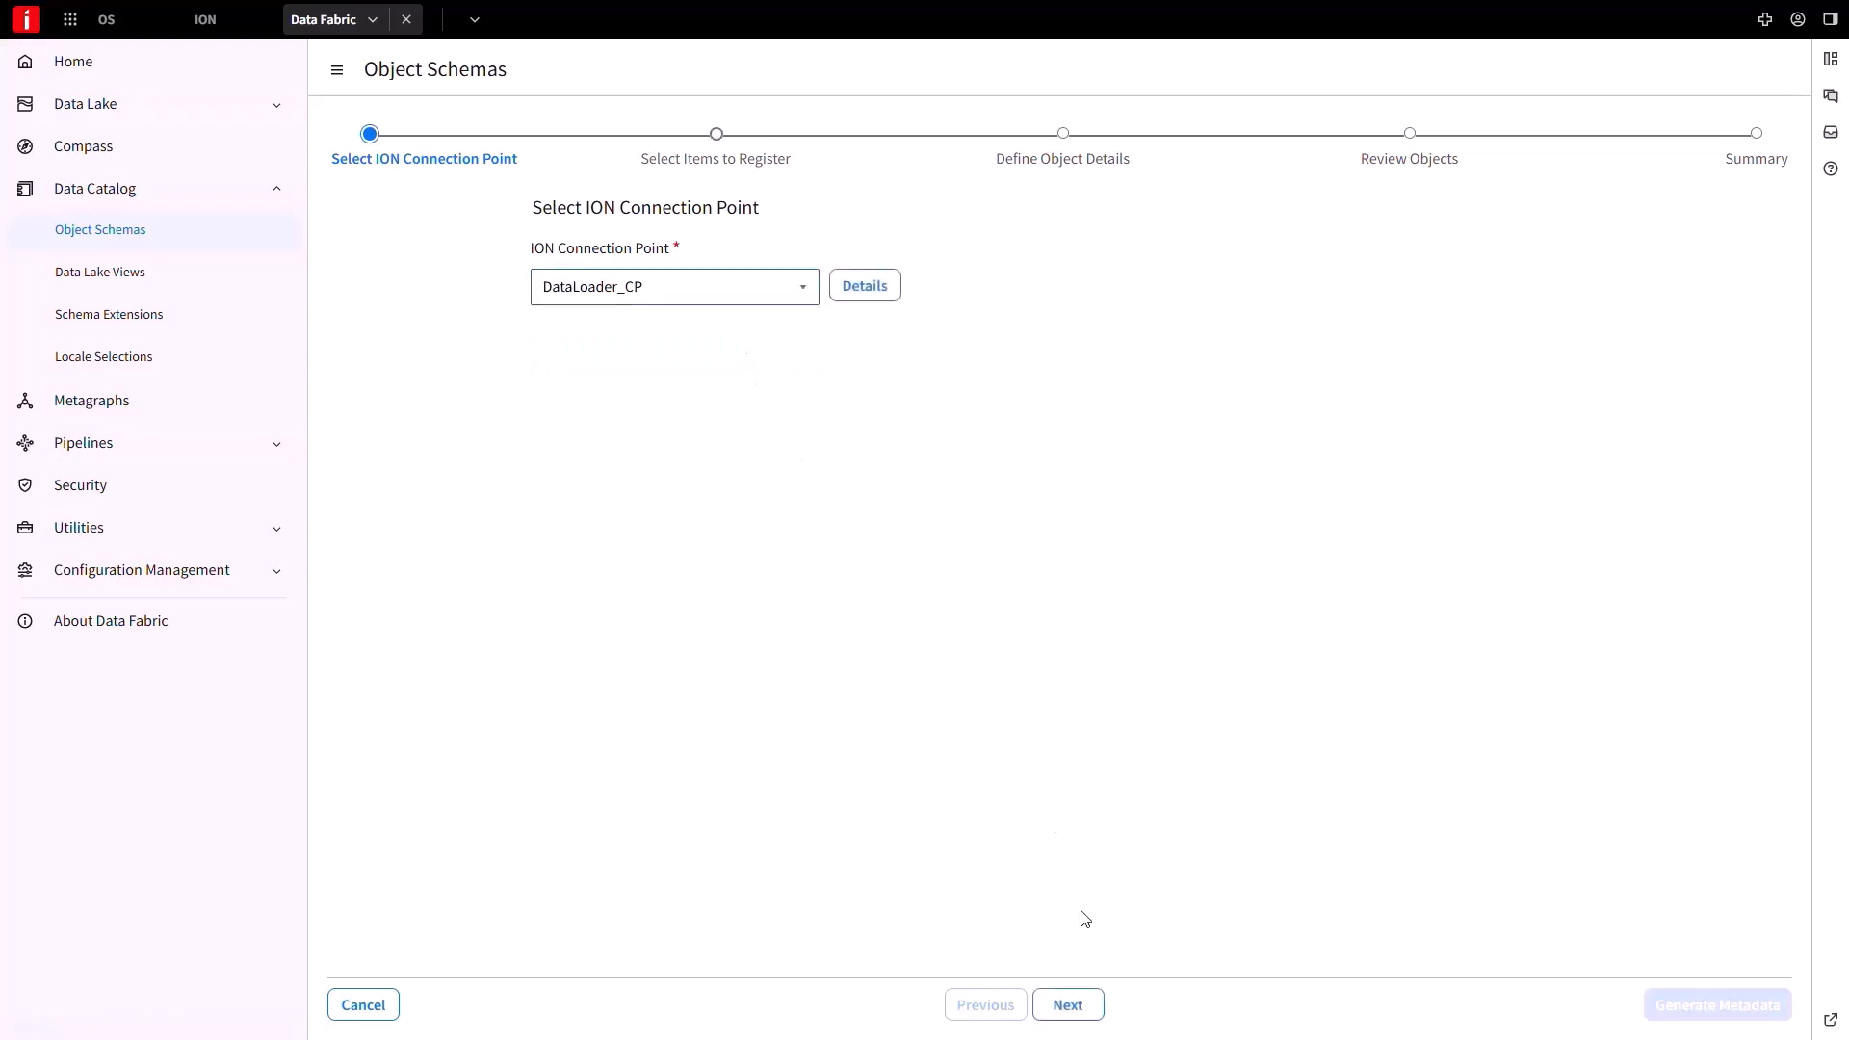
pyautogui.click(1073, 1007)
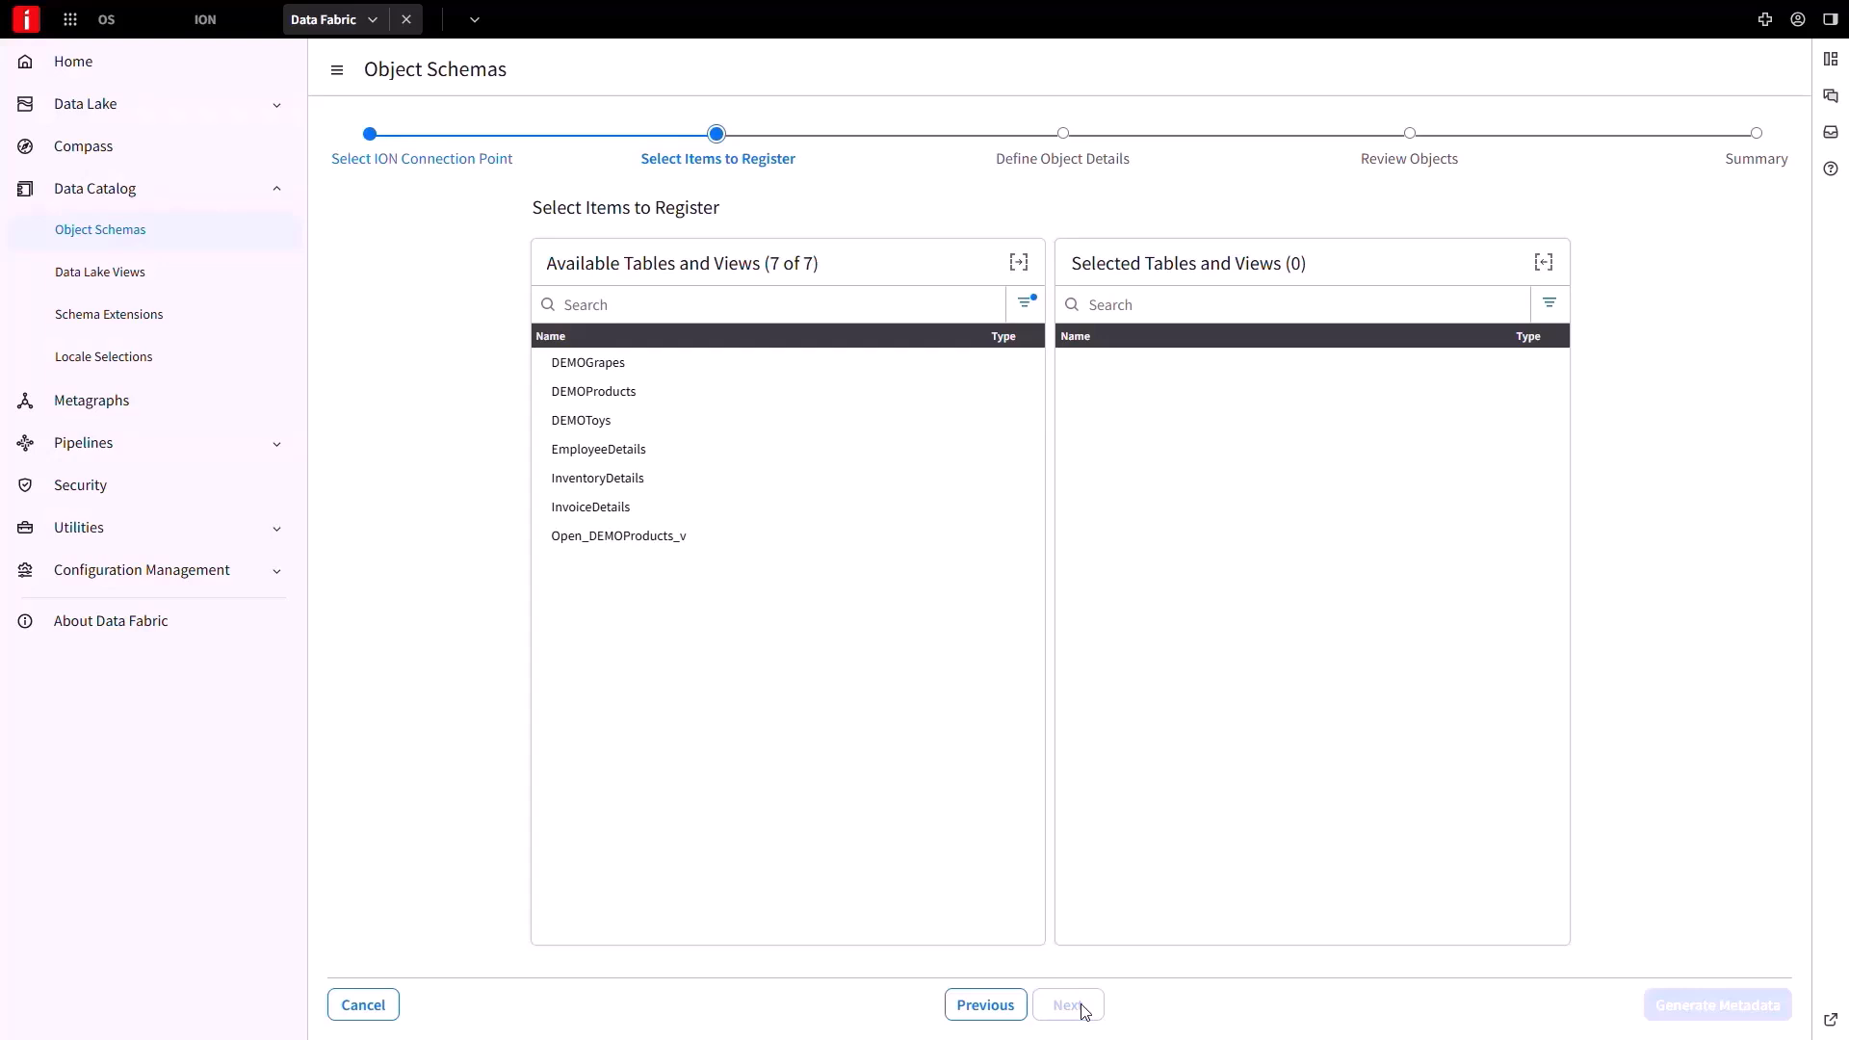
pyautogui.click(597, 391)
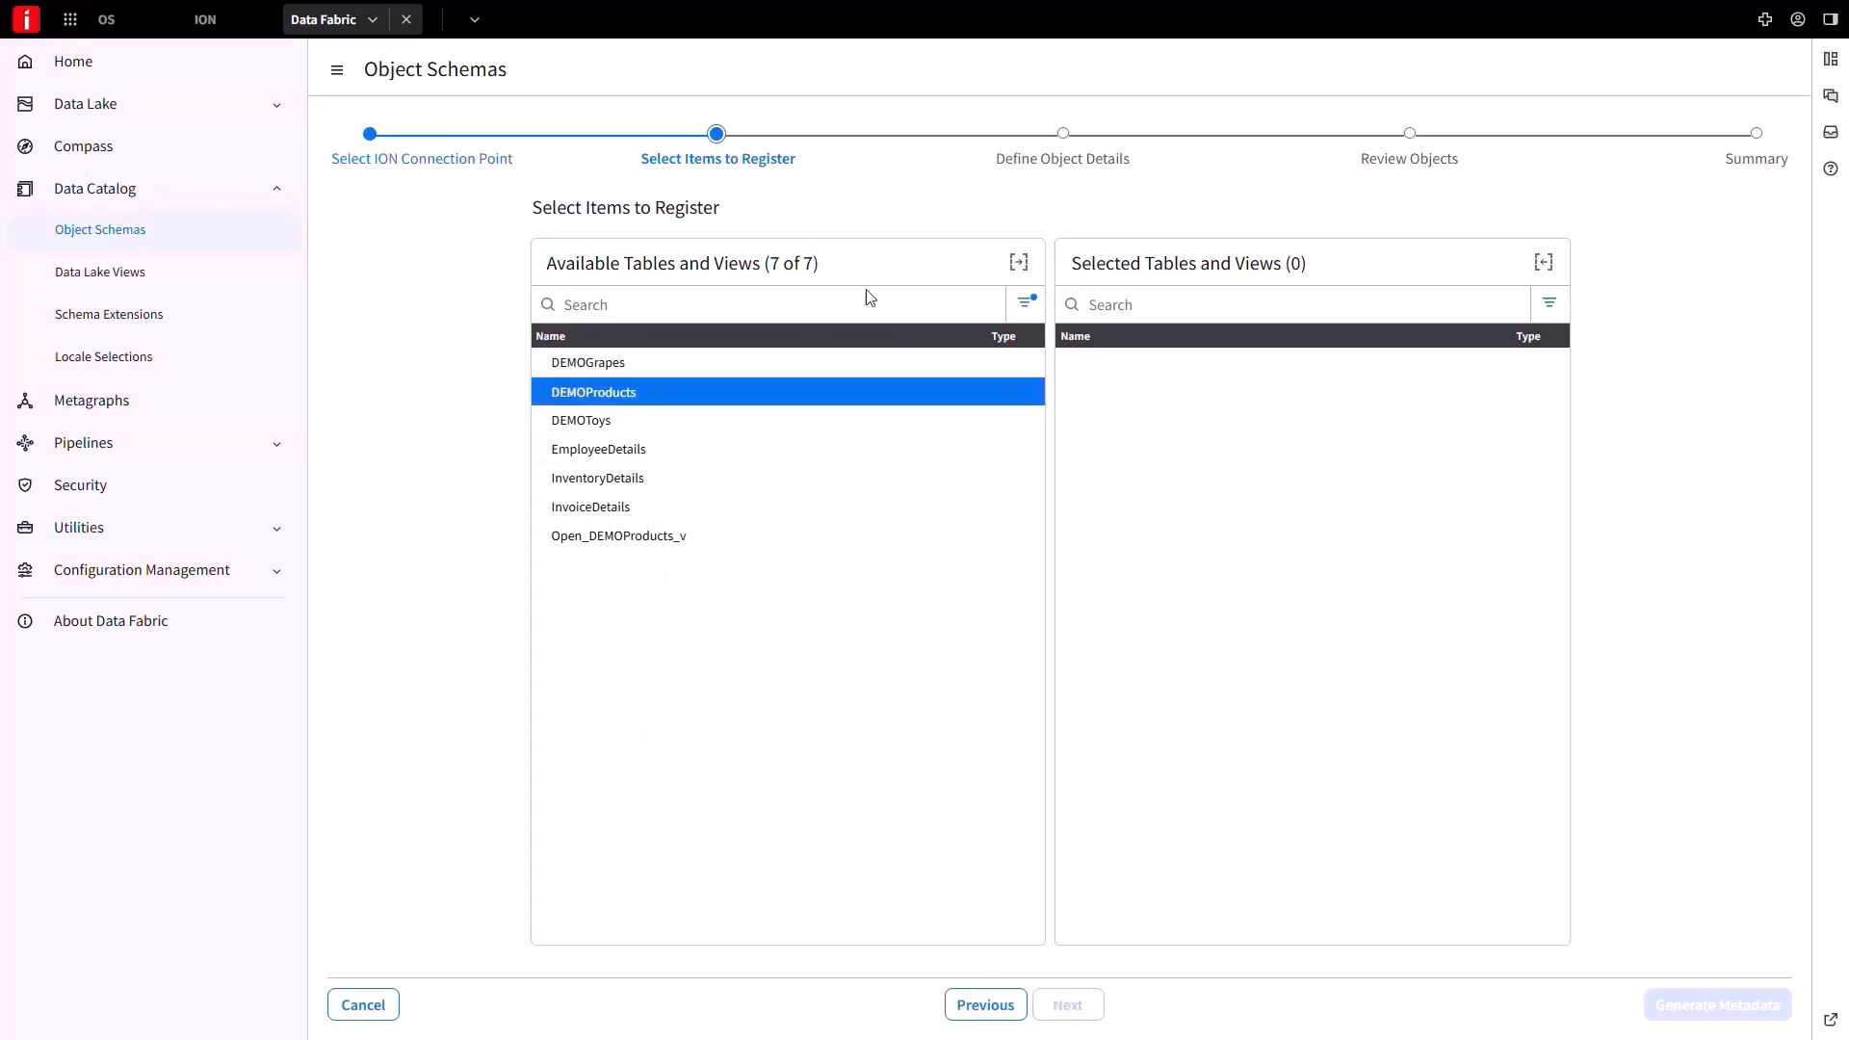
pyautogui.click(1021, 264)
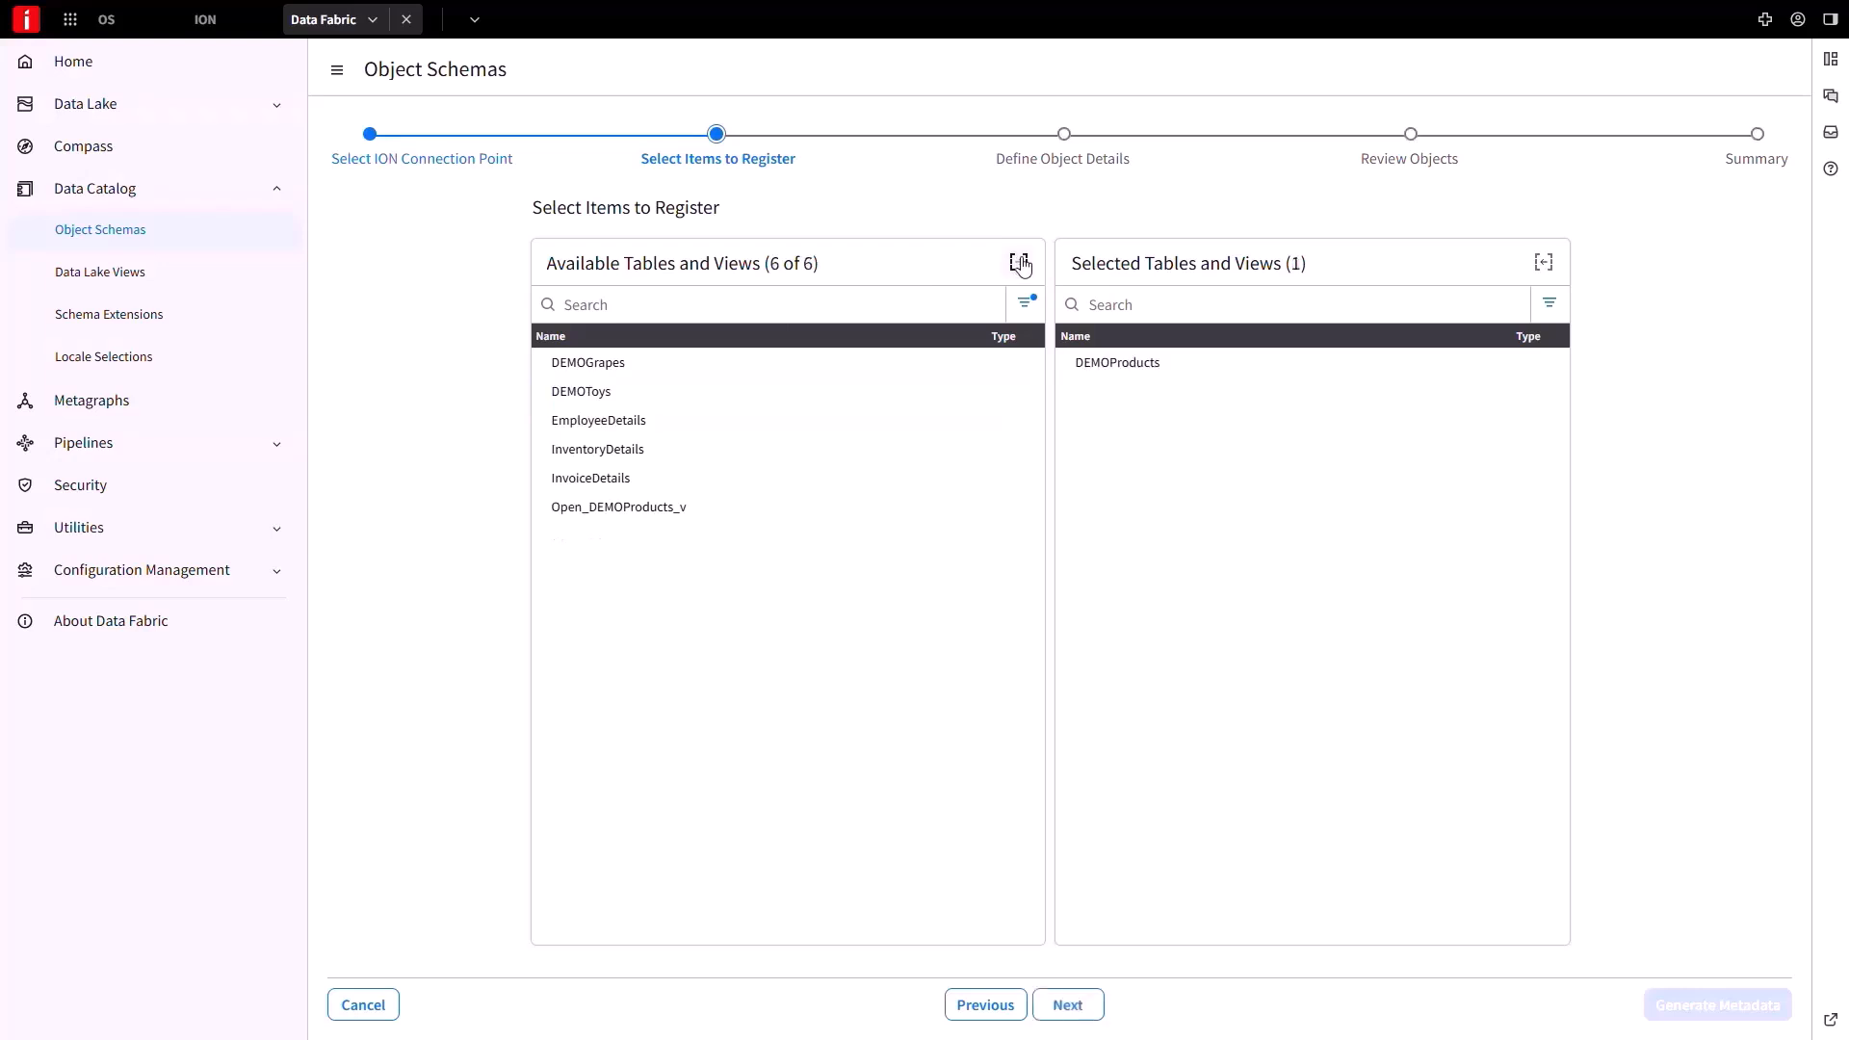
# Give DEMOProducts identifier path Id and variation path ModifyDate, then proceed to Review Objects.
pyautogui.click(1065, 1007)
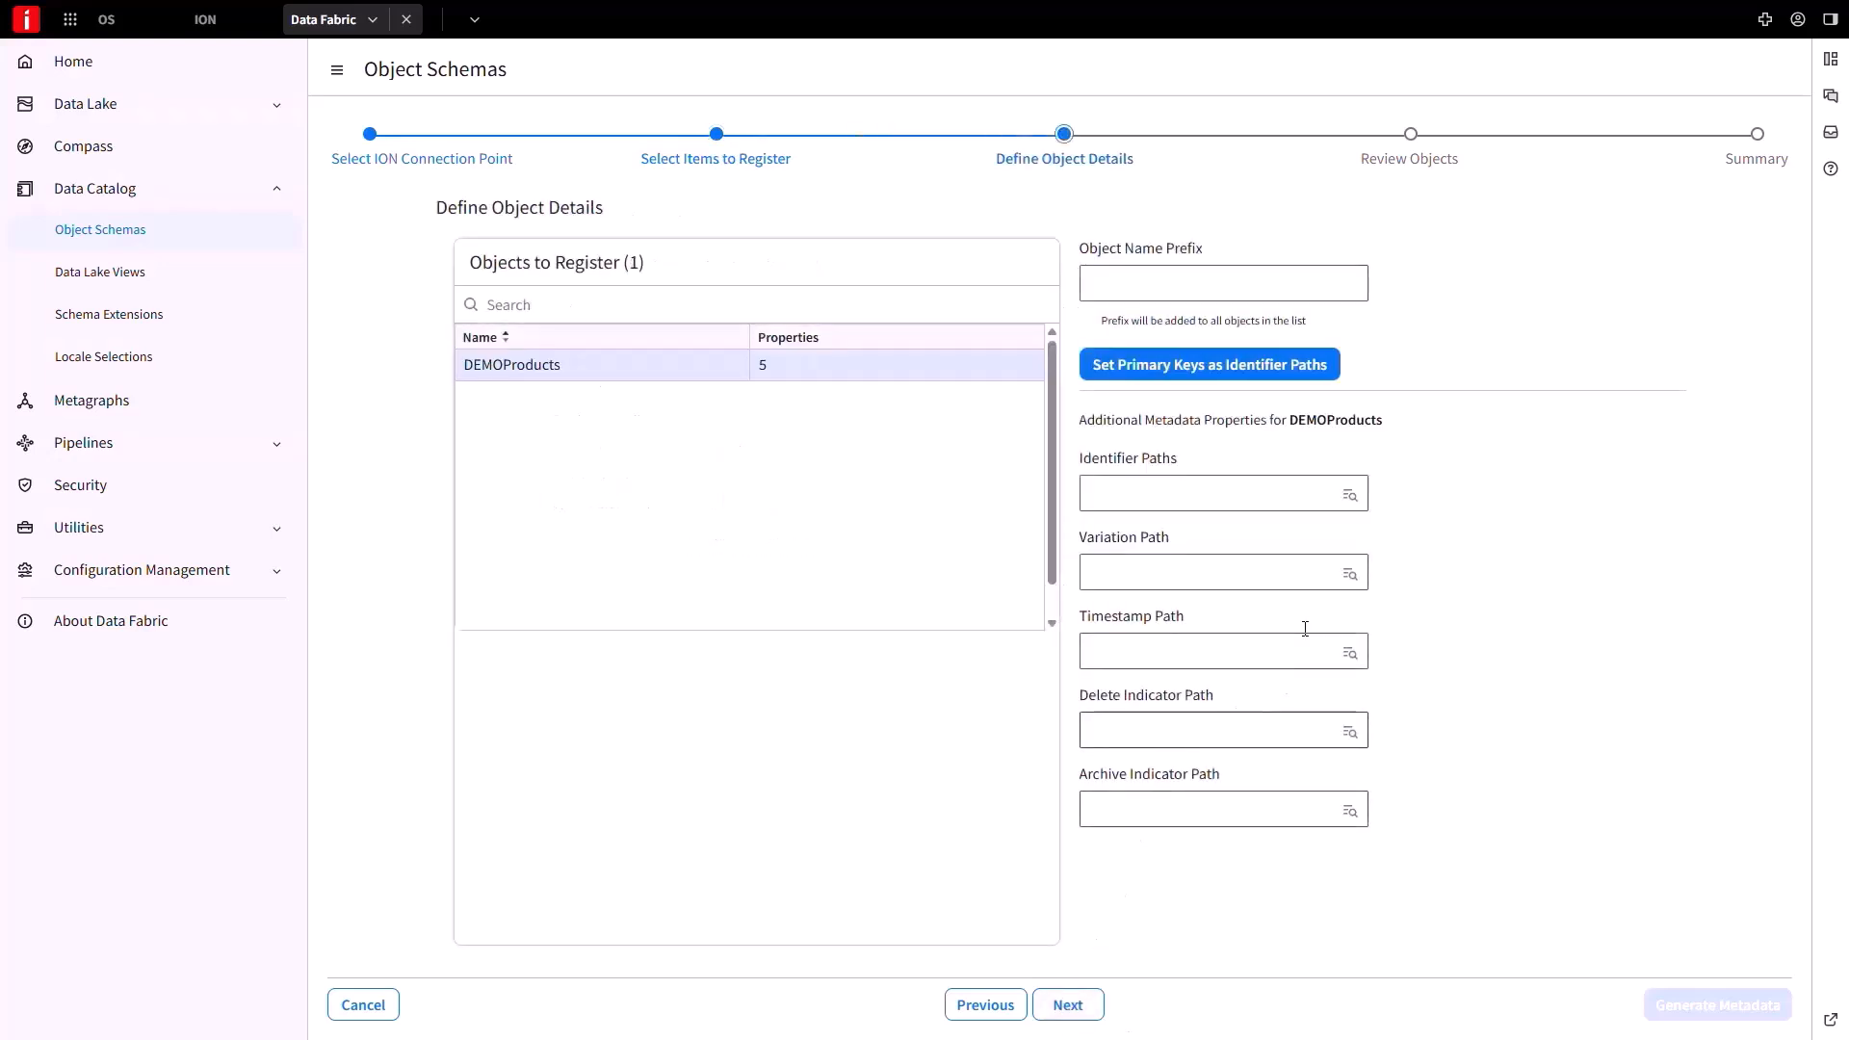
pyautogui.click(1350, 494)
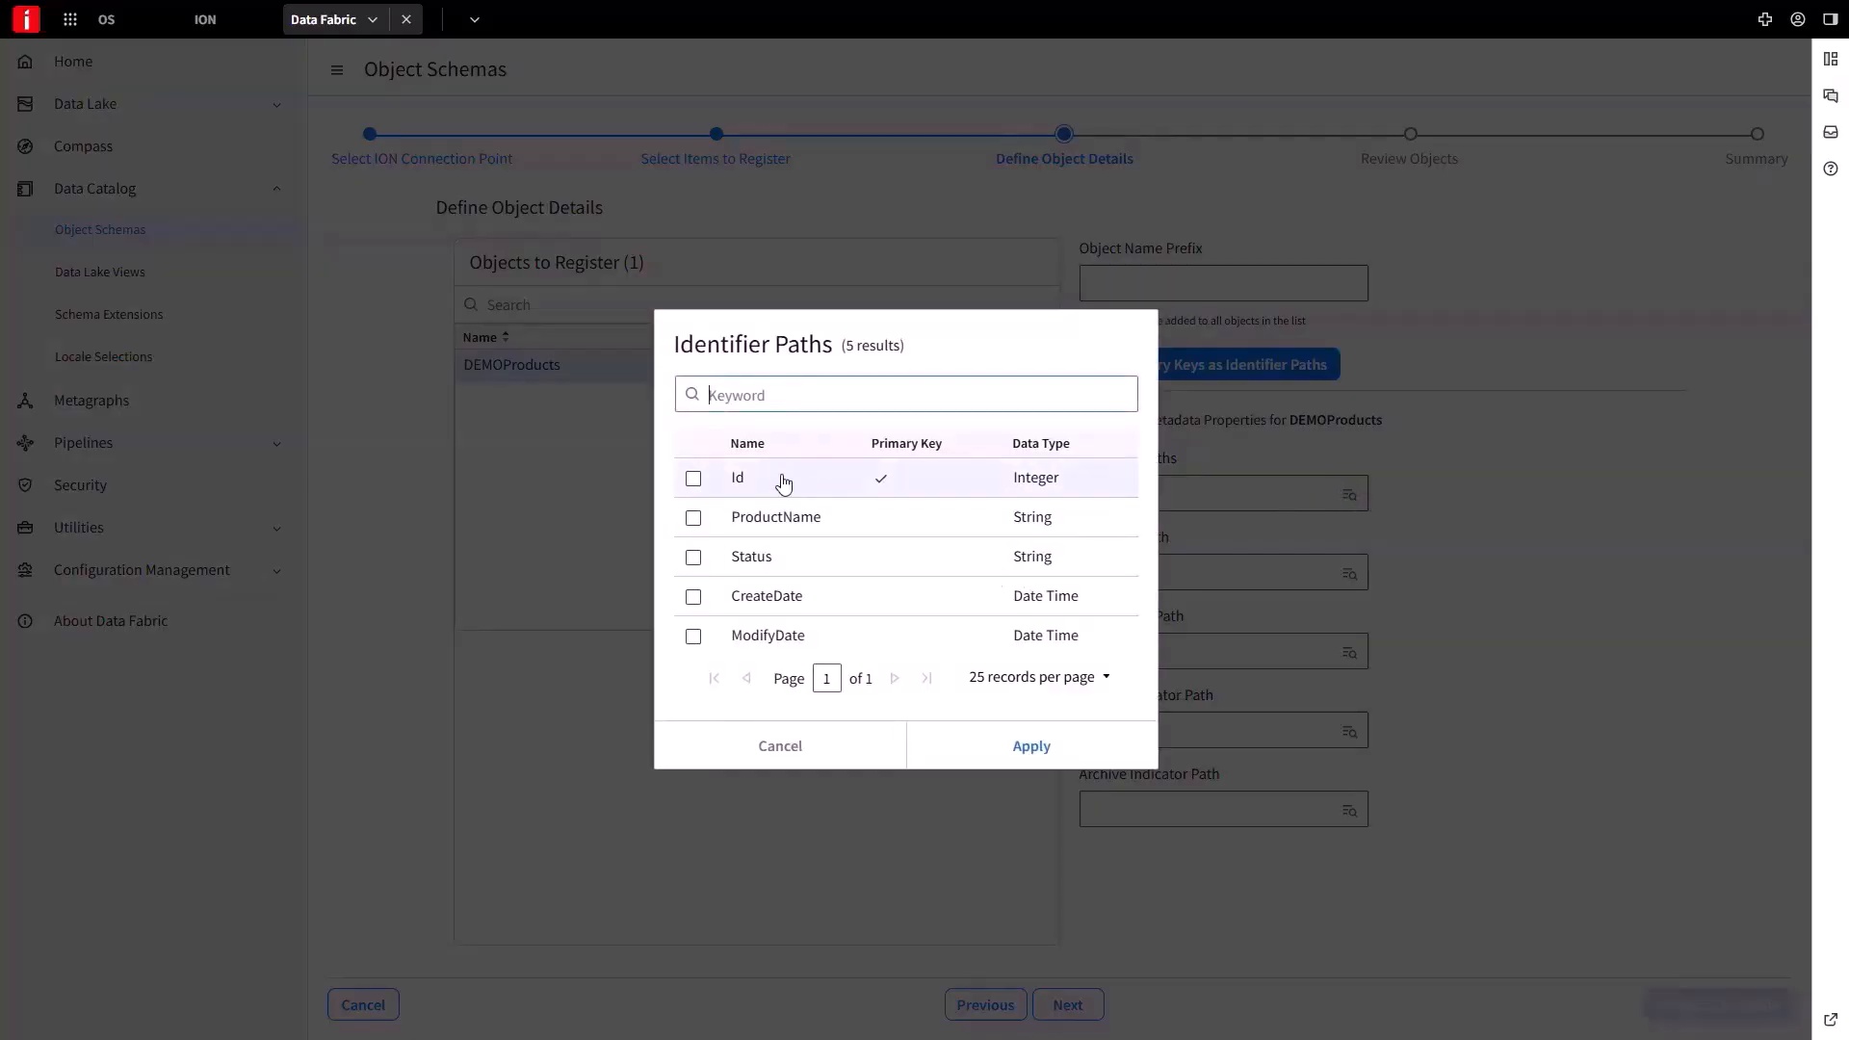
pyautogui.click(784, 484)
pyautogui.click(978, 755)
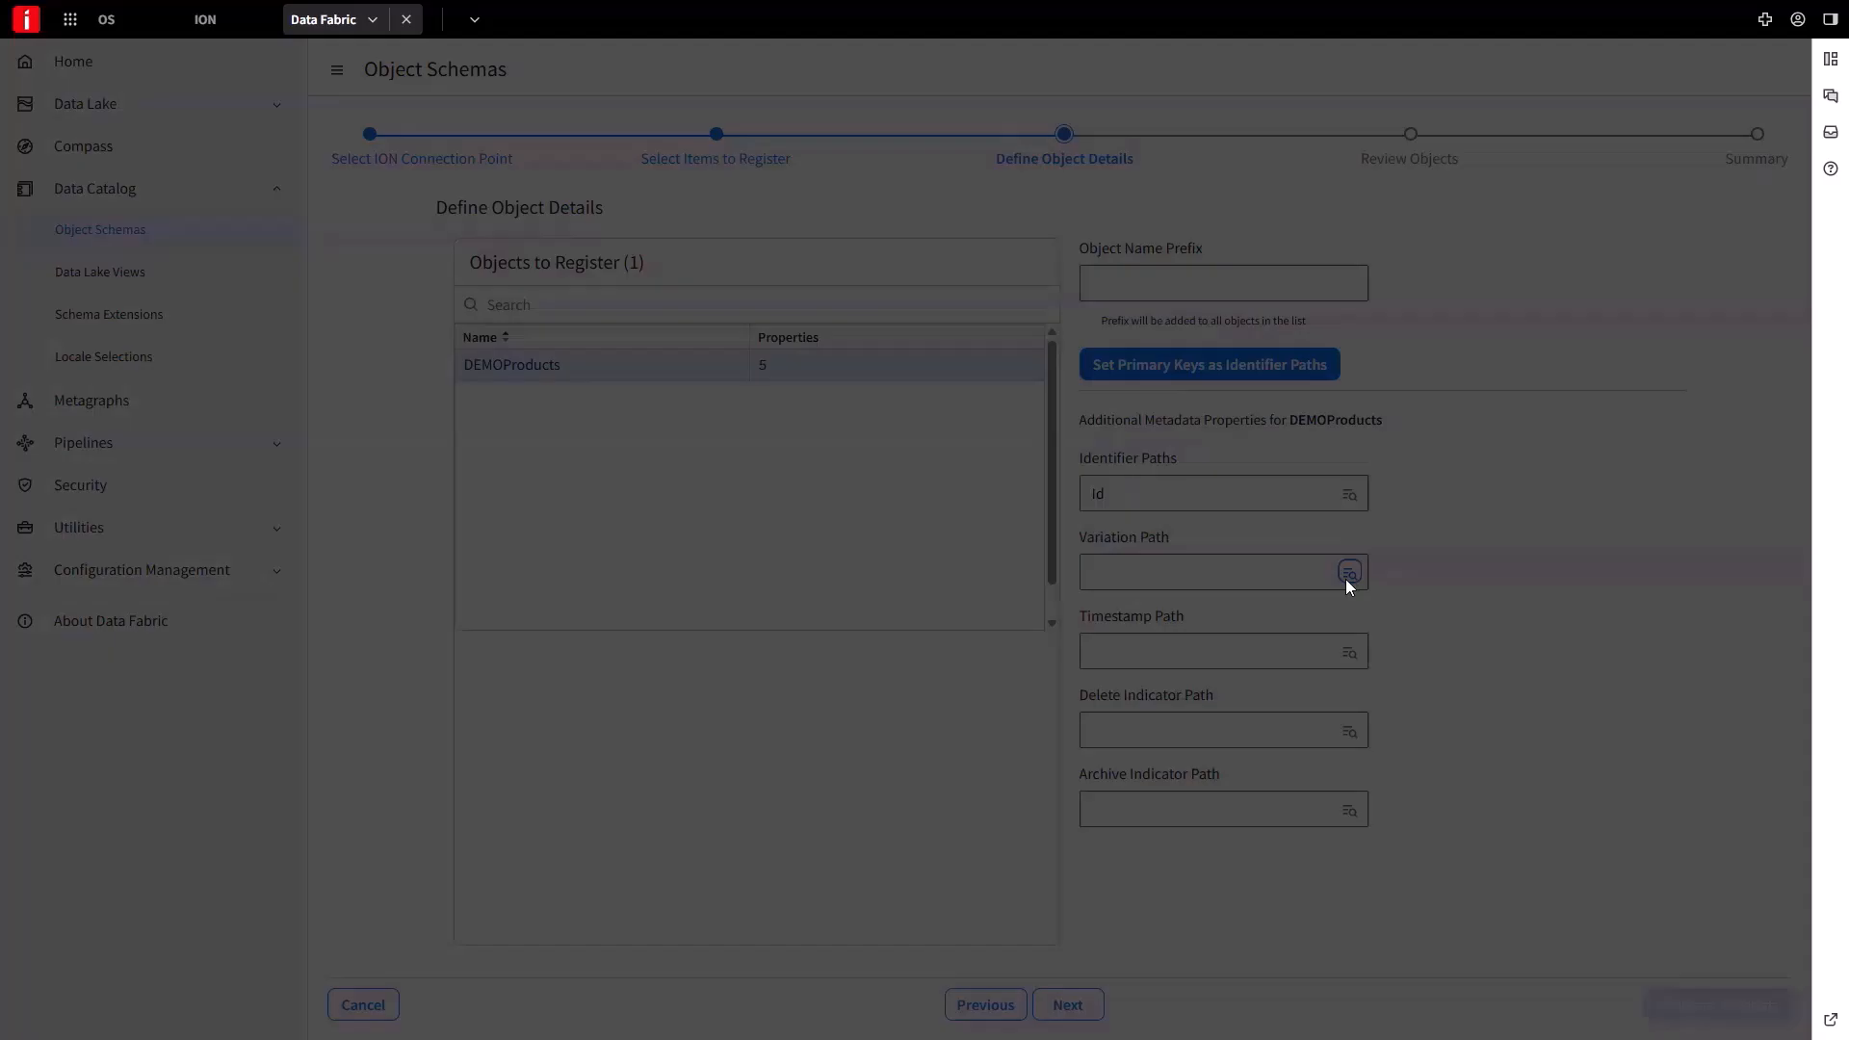
pyautogui.click(1350, 573)
pyautogui.doubleClick(702, 645)
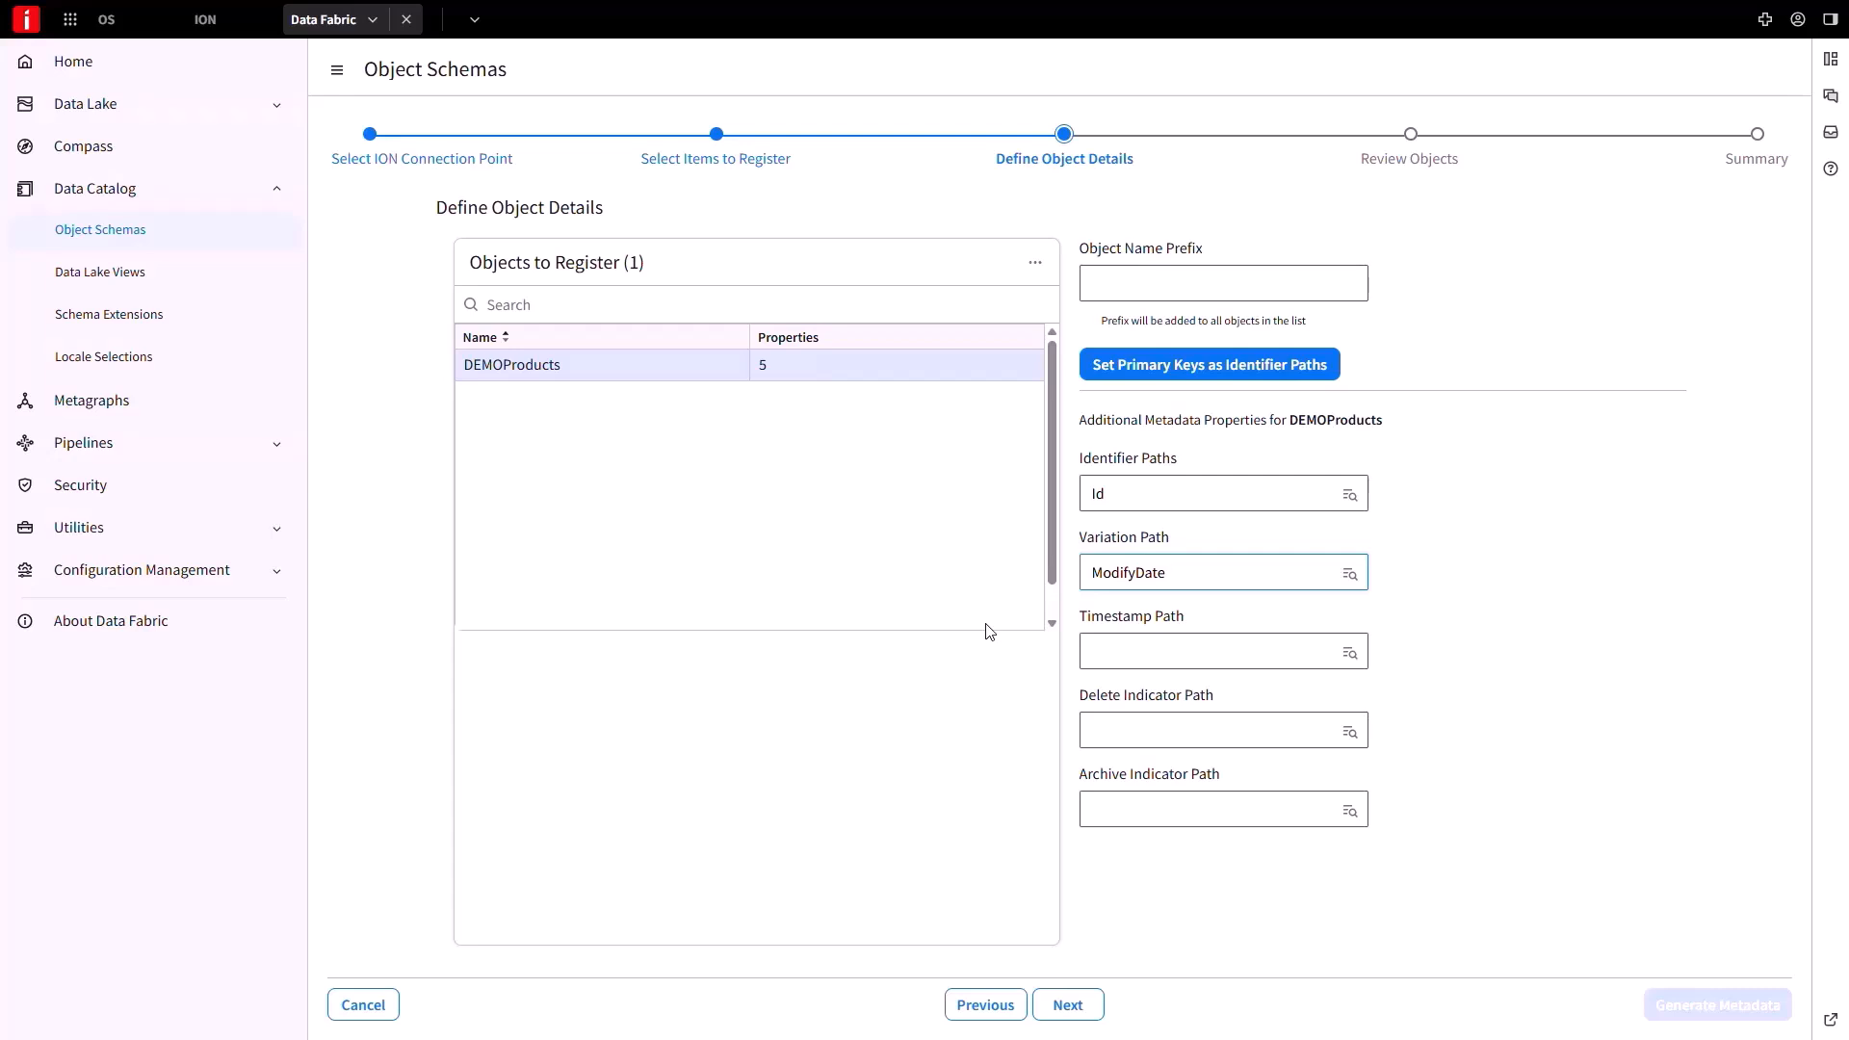
pyautogui.click(1094, 1009)
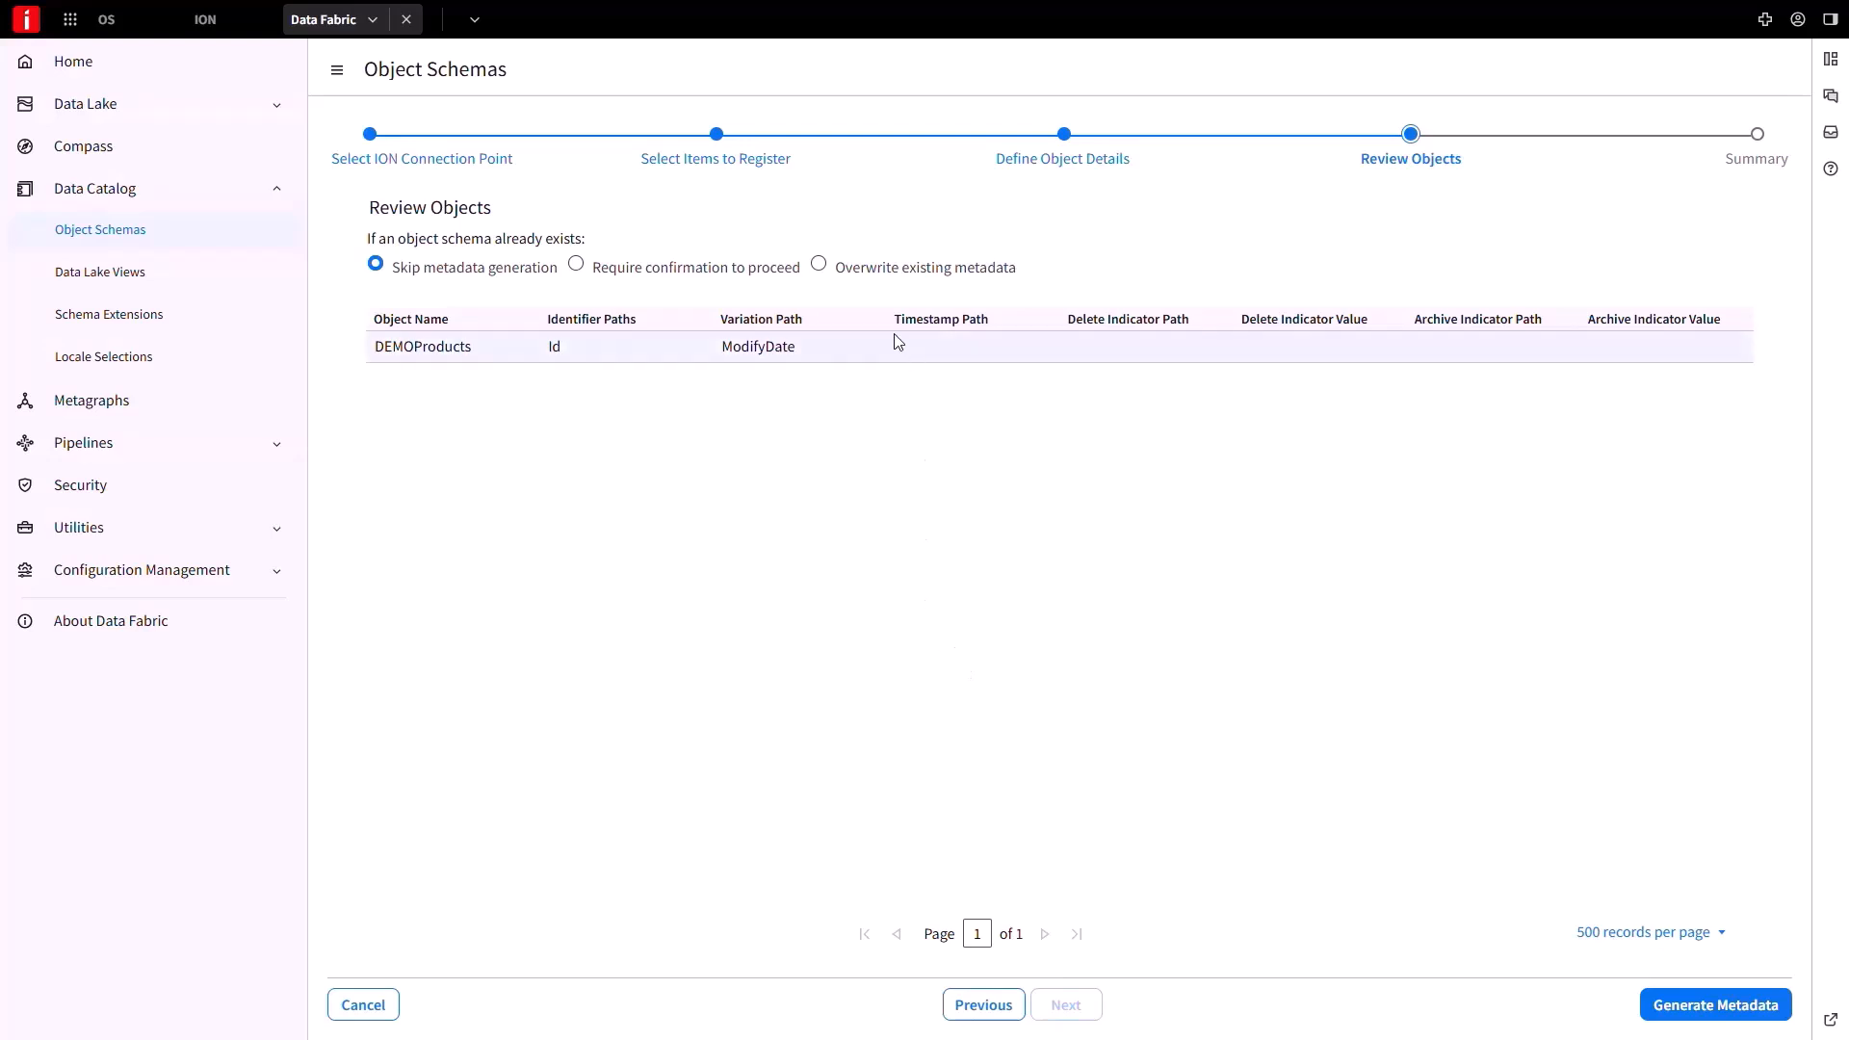
# Generate the DEMOProducts metadata, overwriting existing metadata, then return to the ION tab.
pyautogui.click(818, 269)
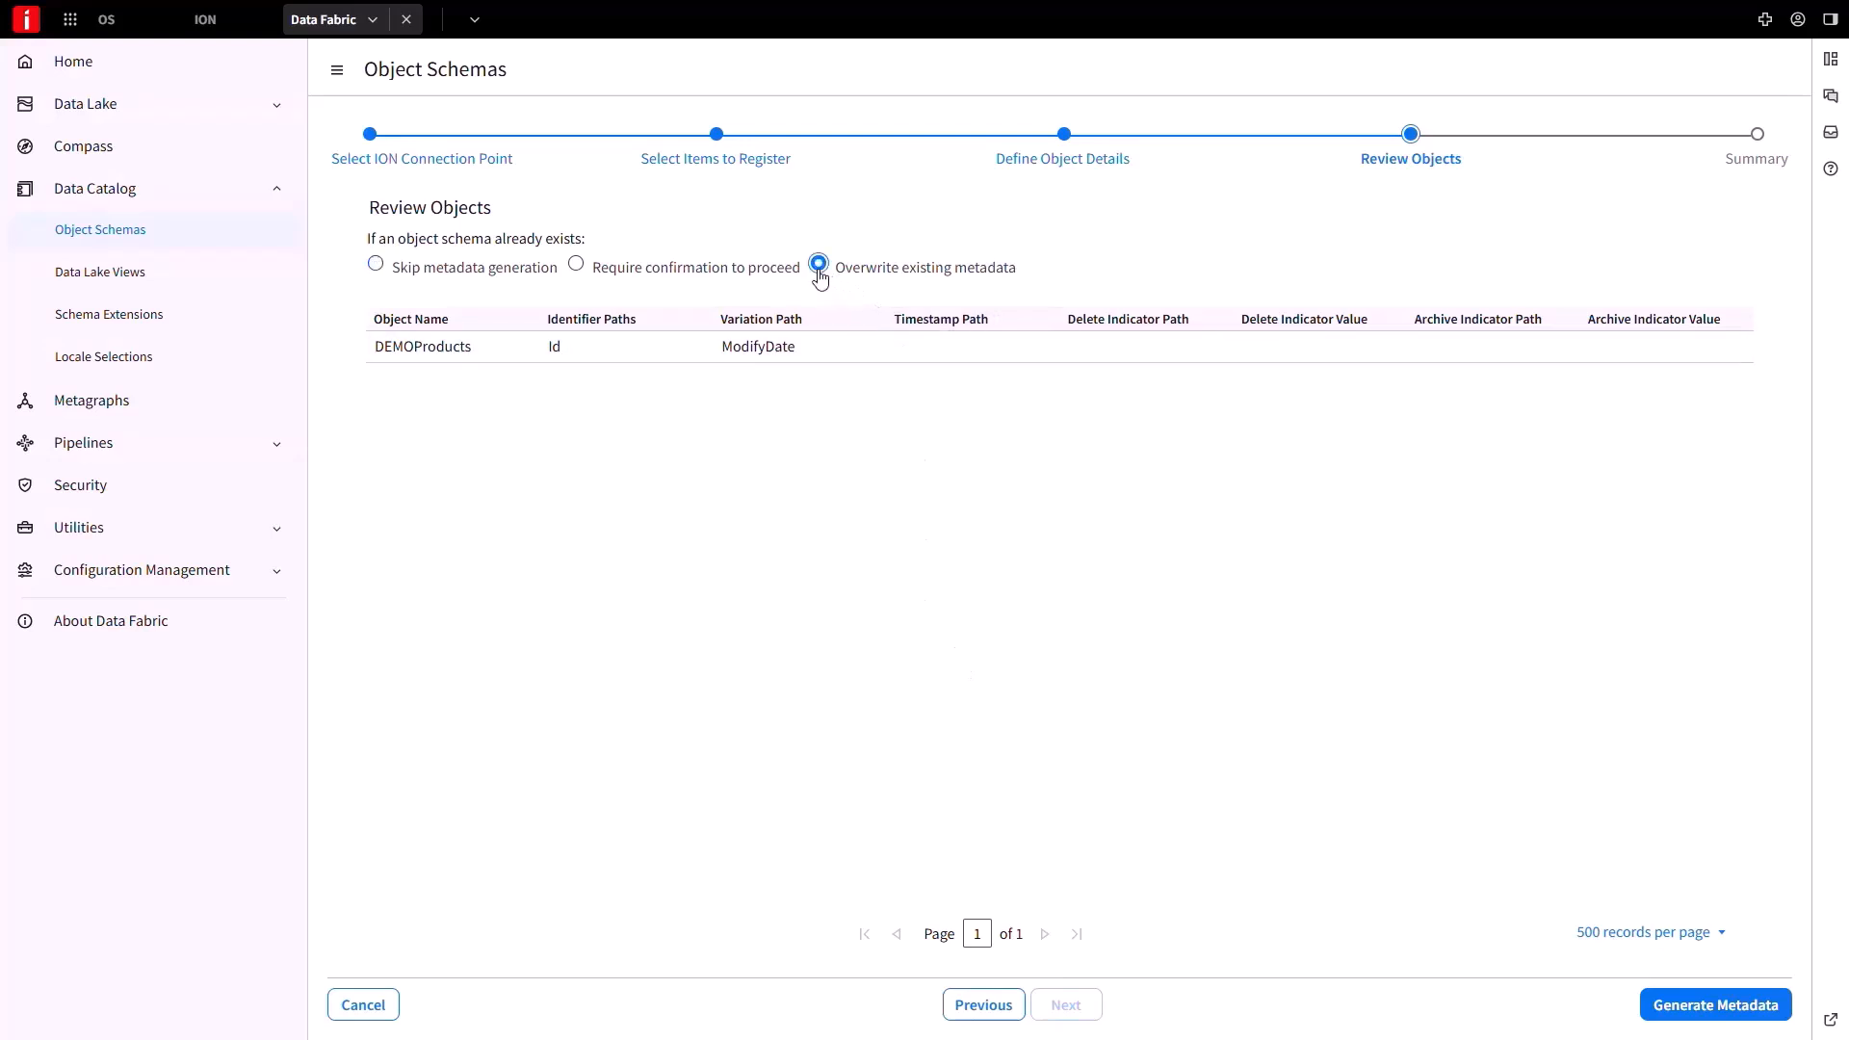
pyautogui.click(1688, 1008)
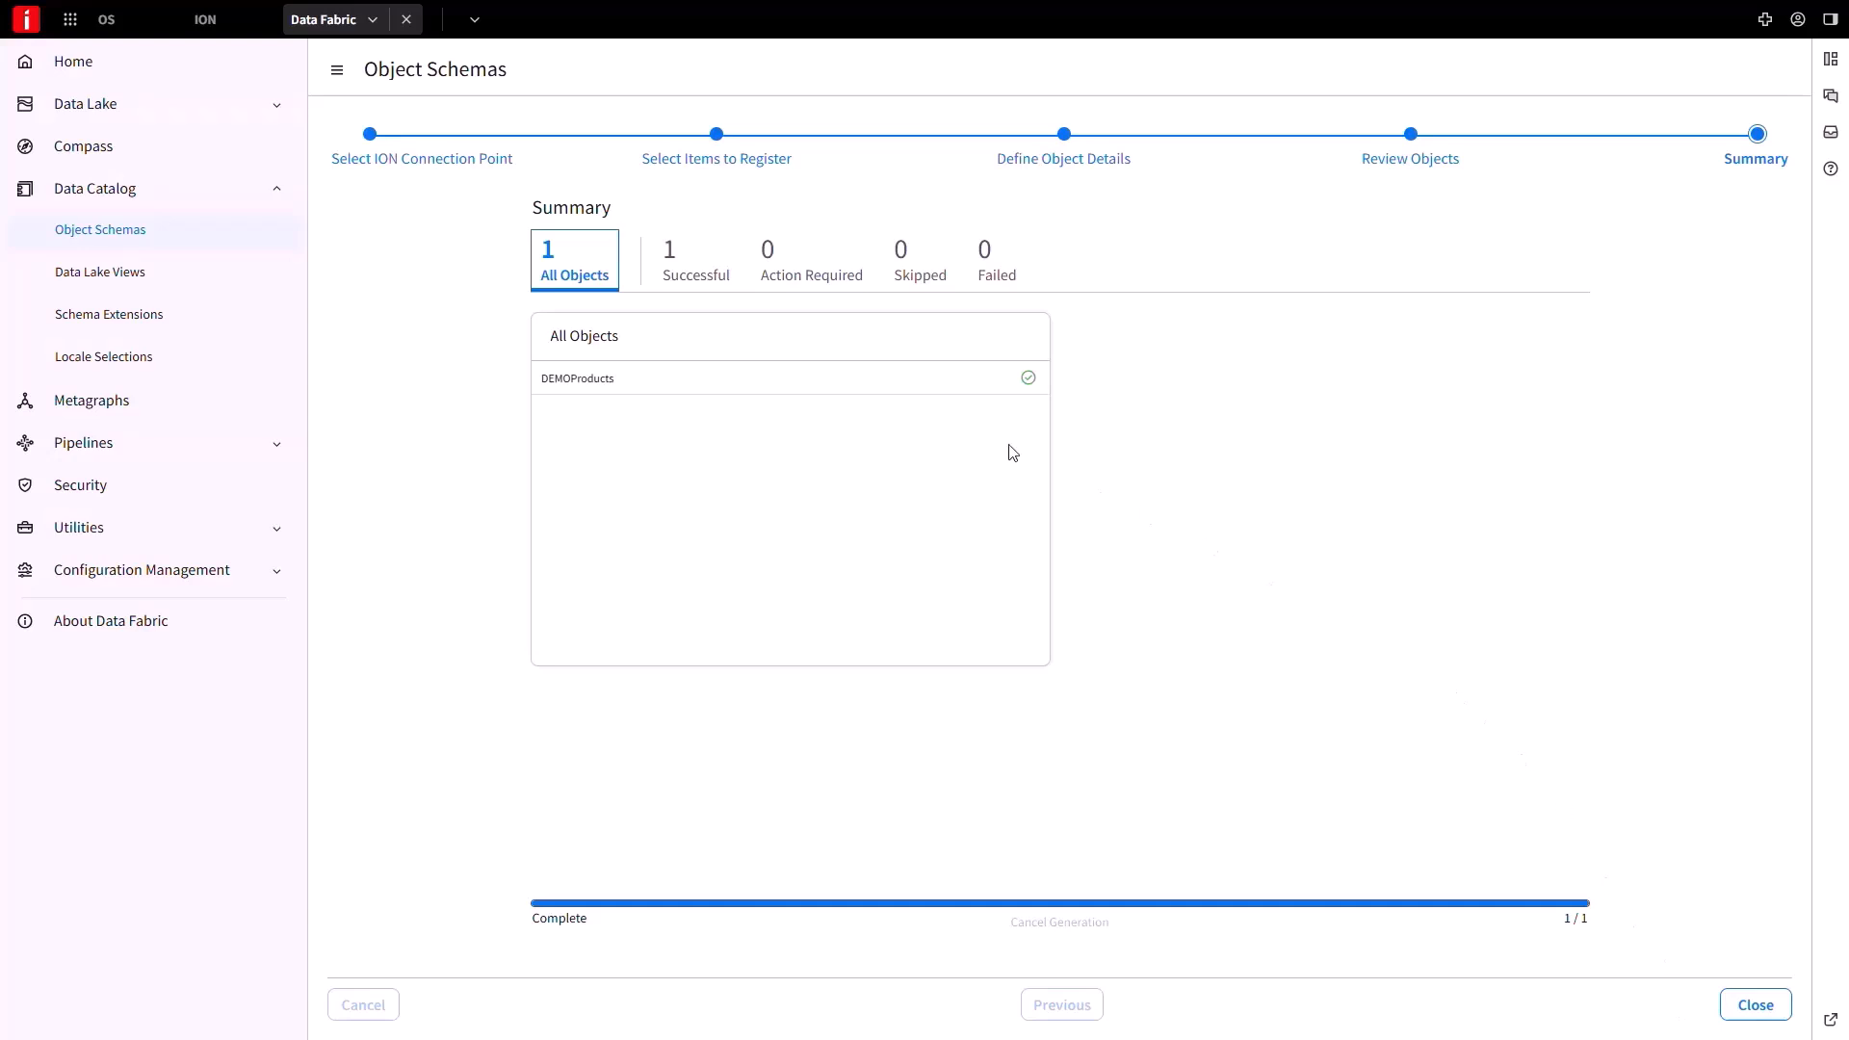
pyautogui.click(213, 34)
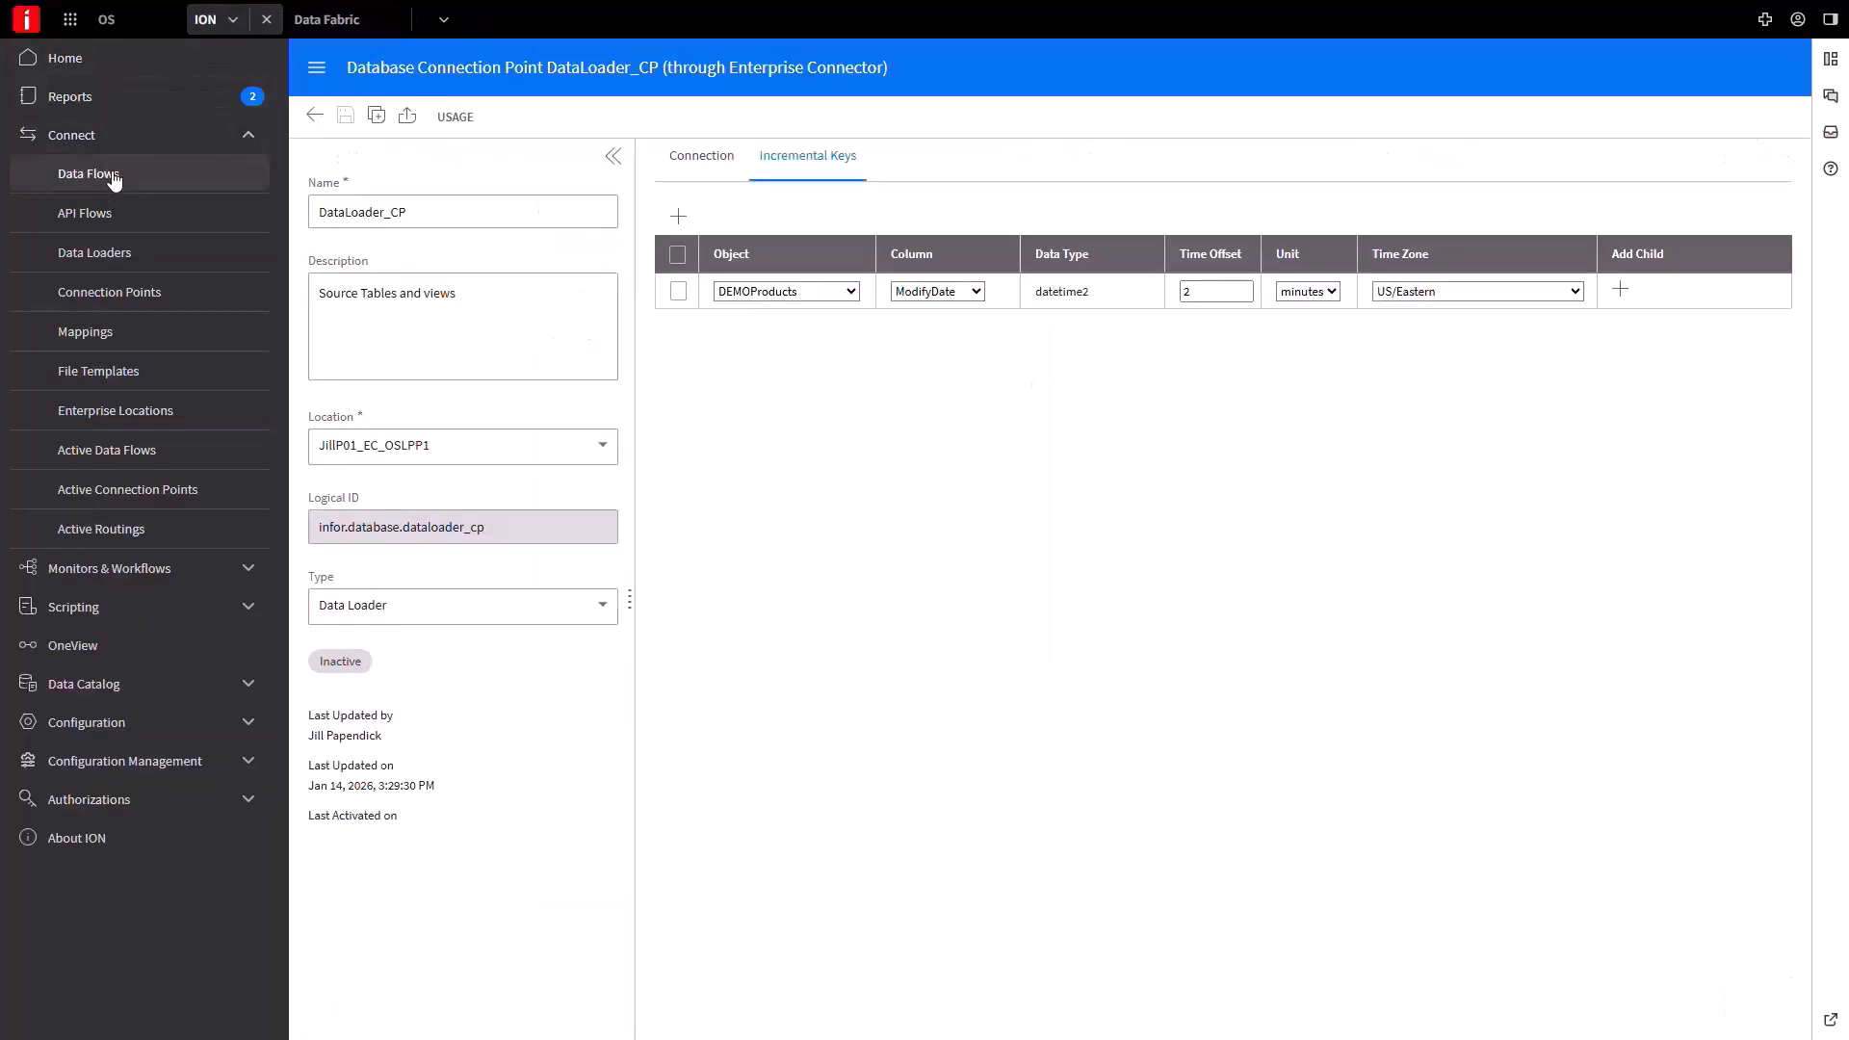
# Create Data Loader IncrementalLoad_example, described 'Pull Data Source to the Data Lake', using DataLoader_CP.
pyautogui.click(136, 258)
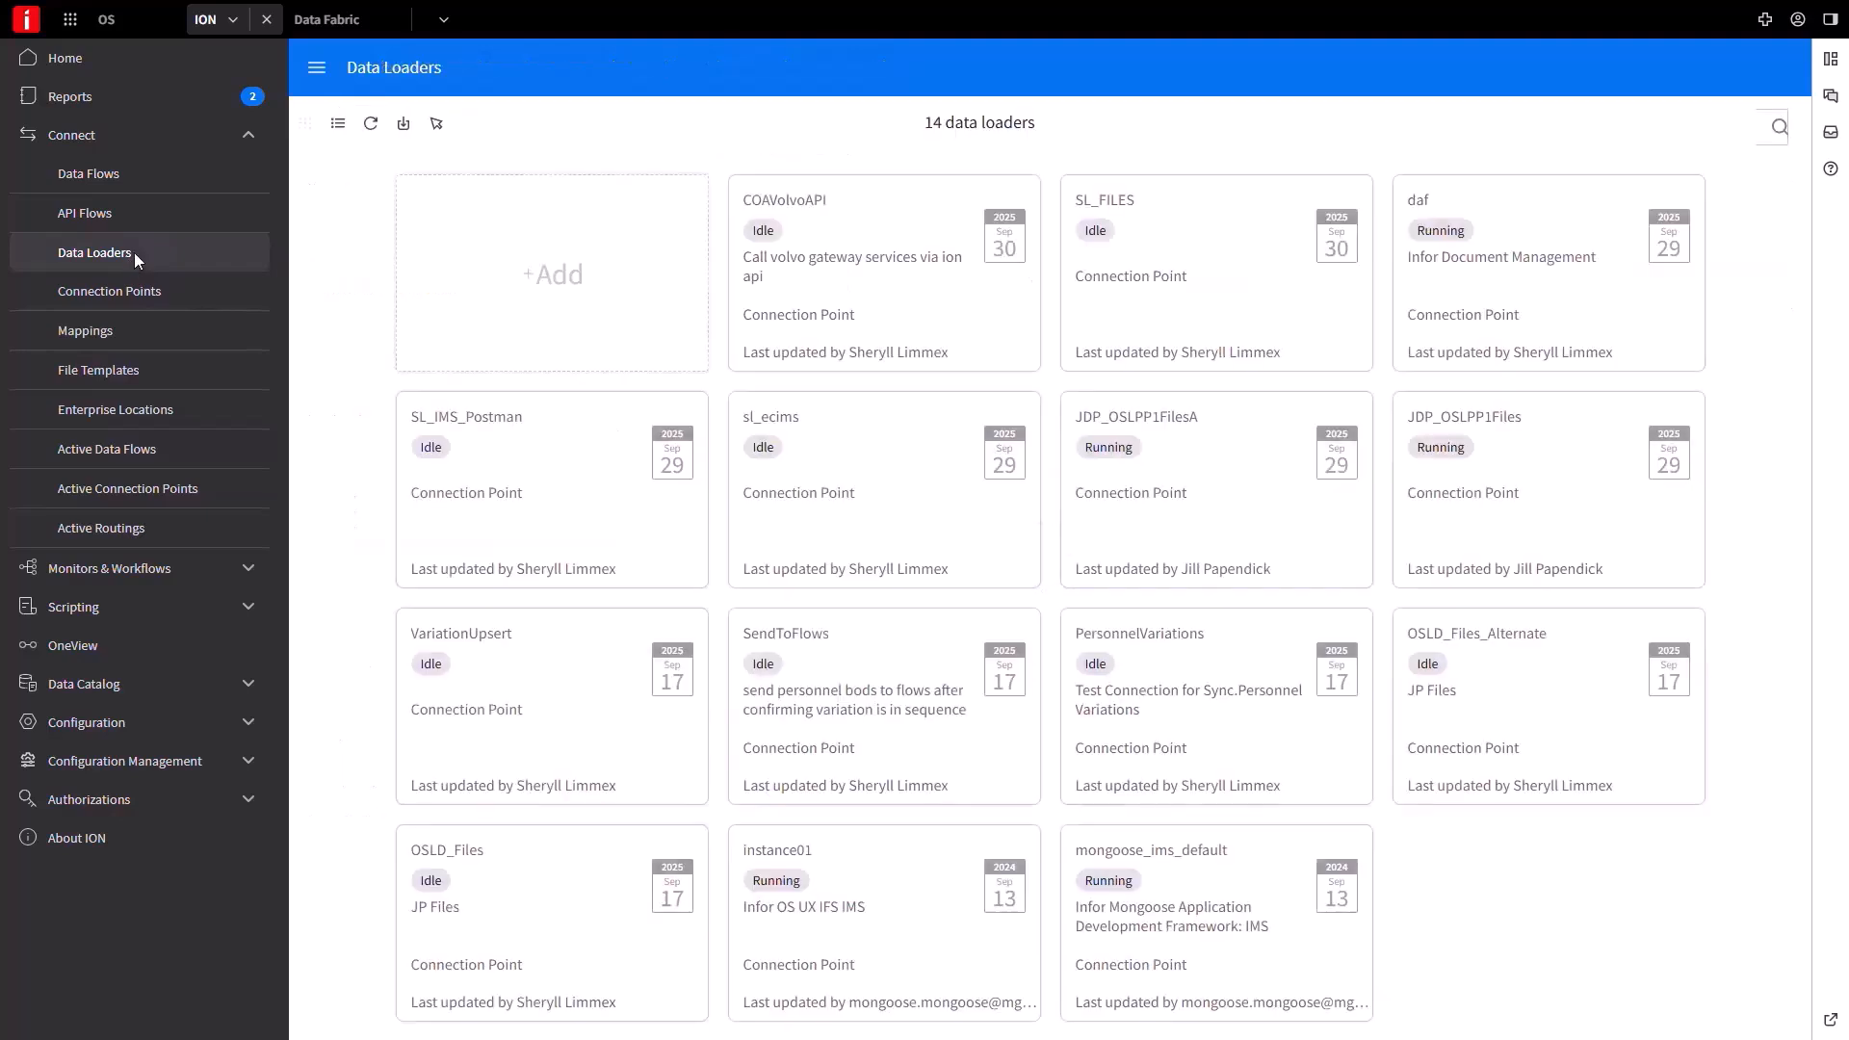
pyautogui.click(529, 304)
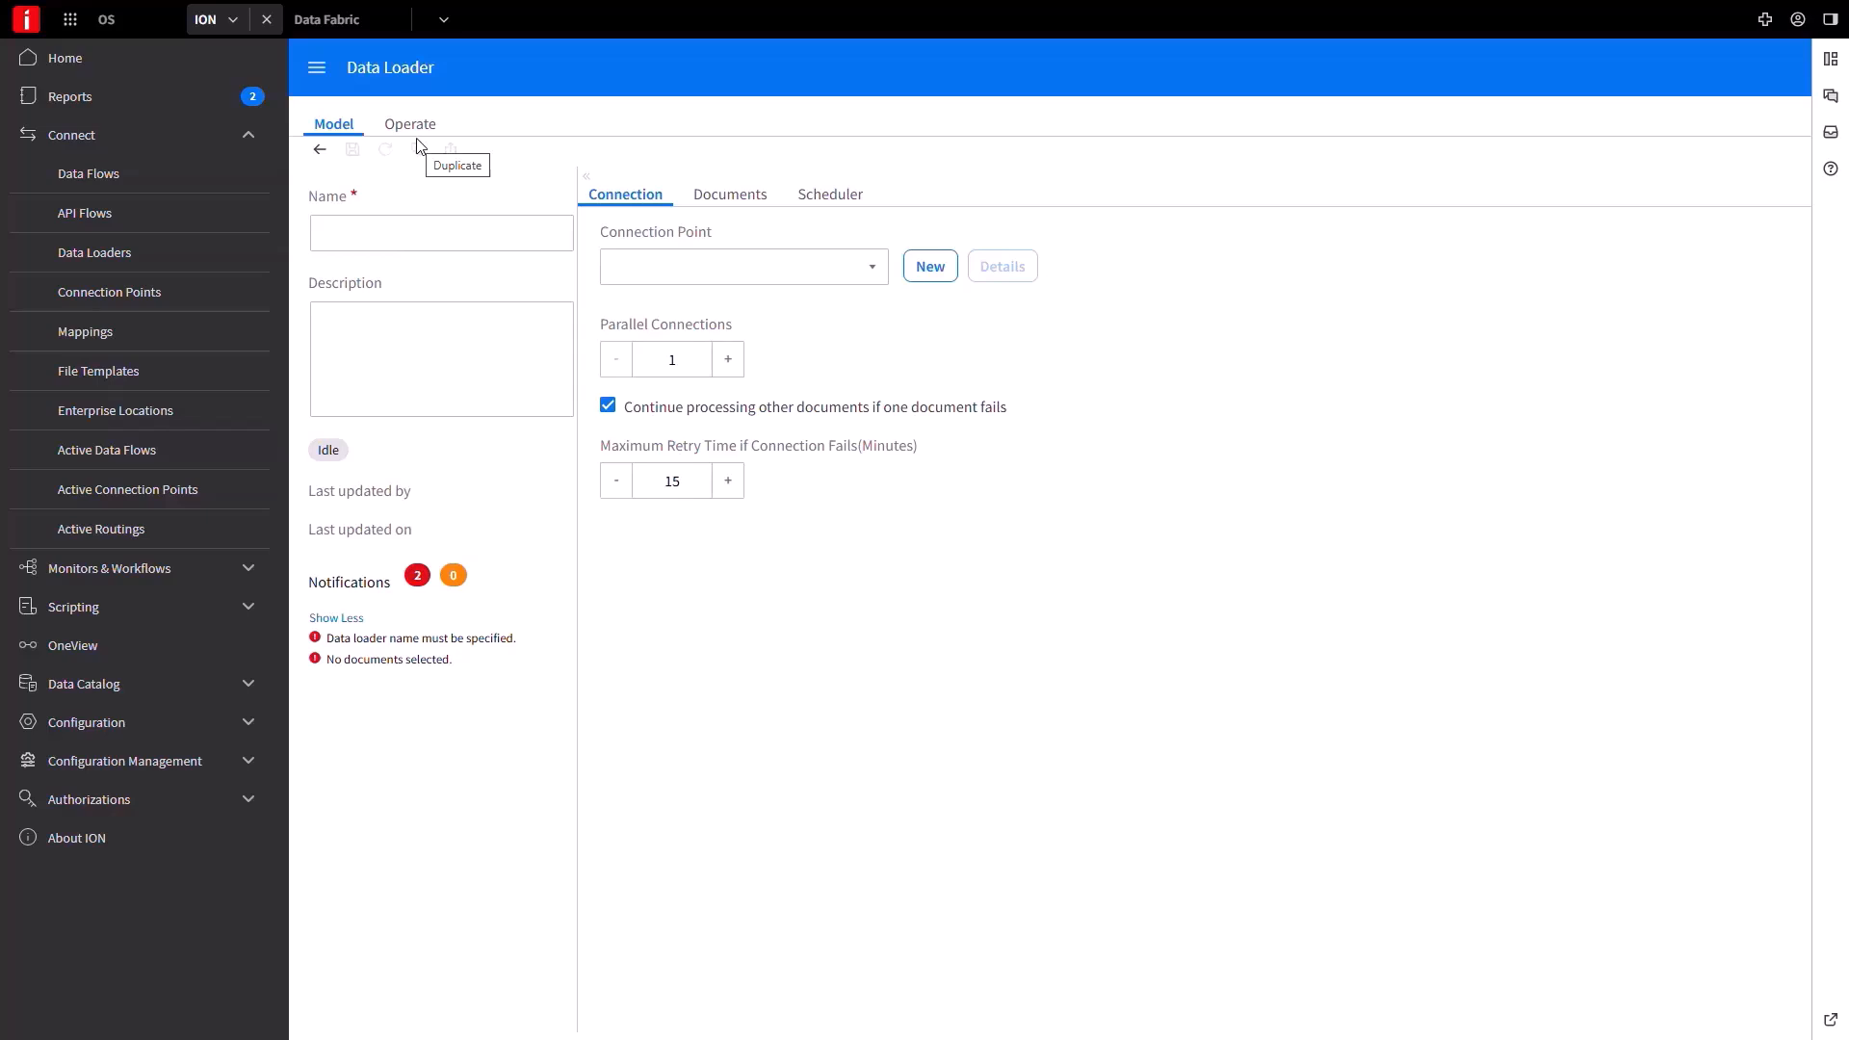
pyautogui.click(377, 236)
pyautogui.write('IncrementalLoad_example')
pyautogui.press('Tab')
pyautogui.write('Pull Data Sour')
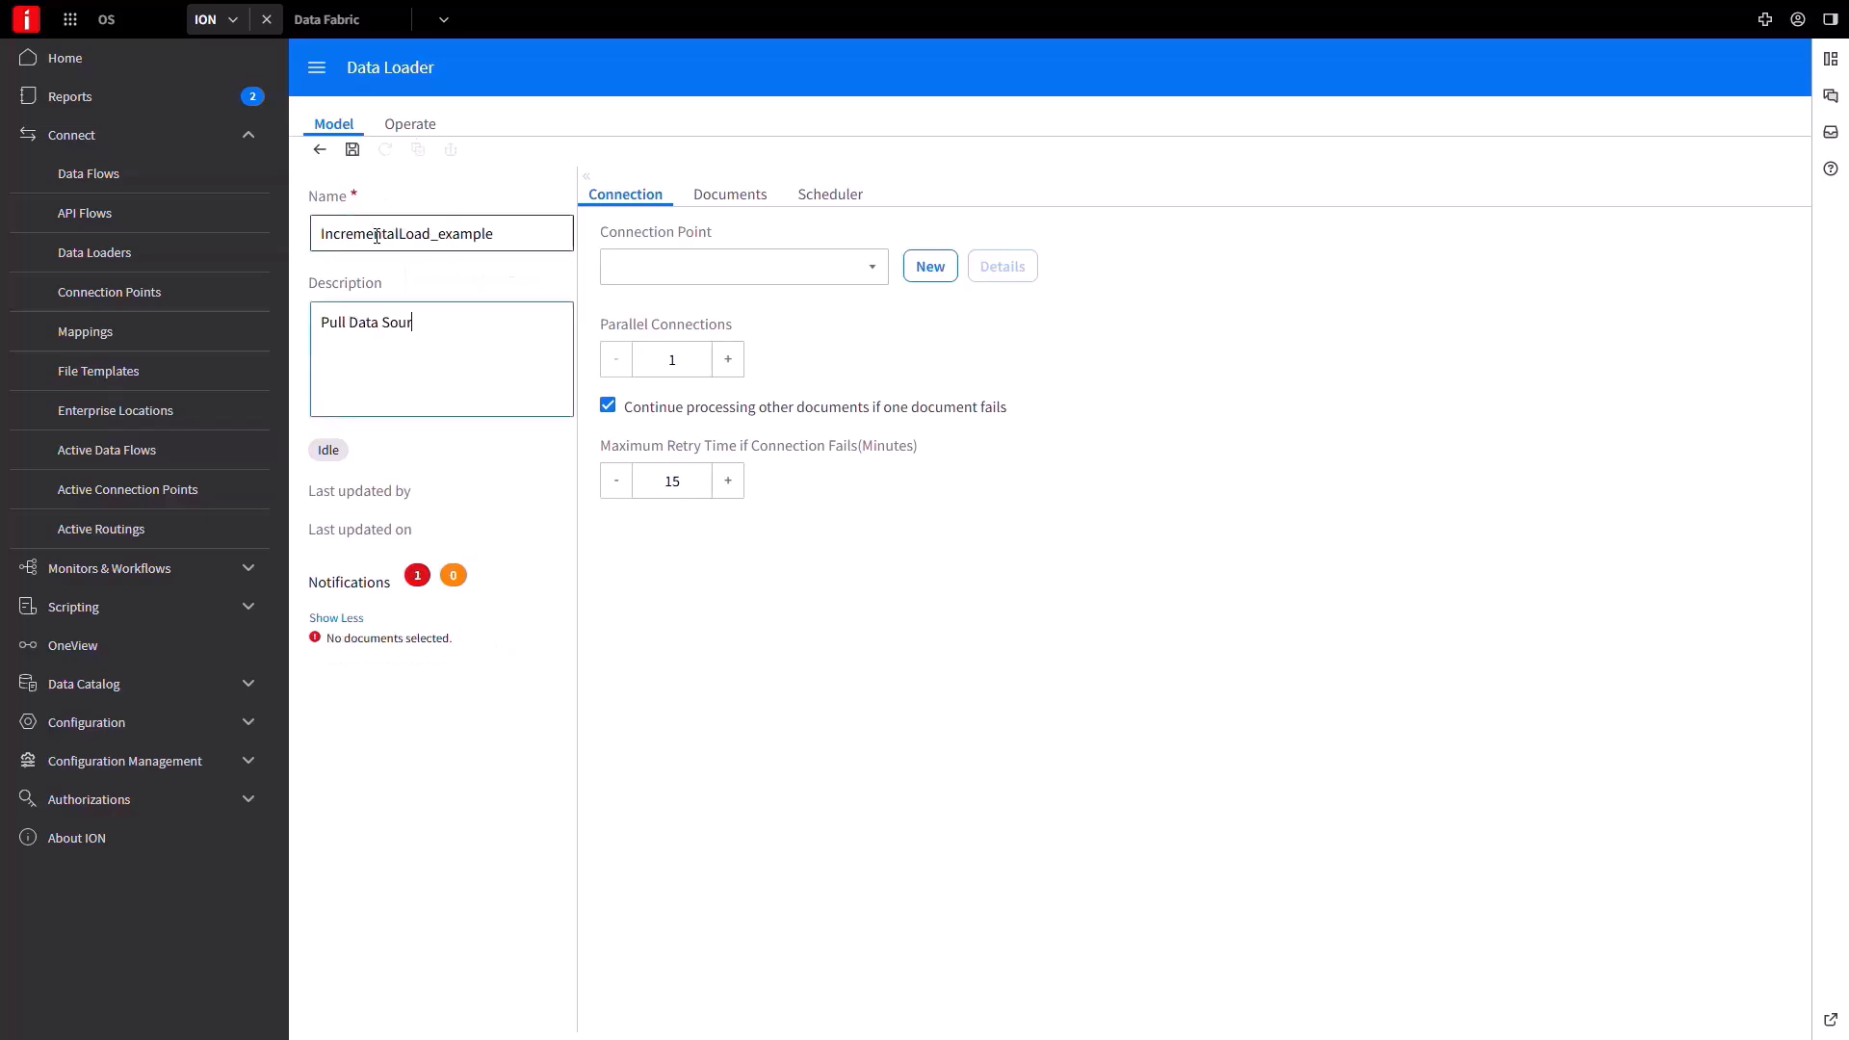
pyautogui.write('ce to the Data Lake')
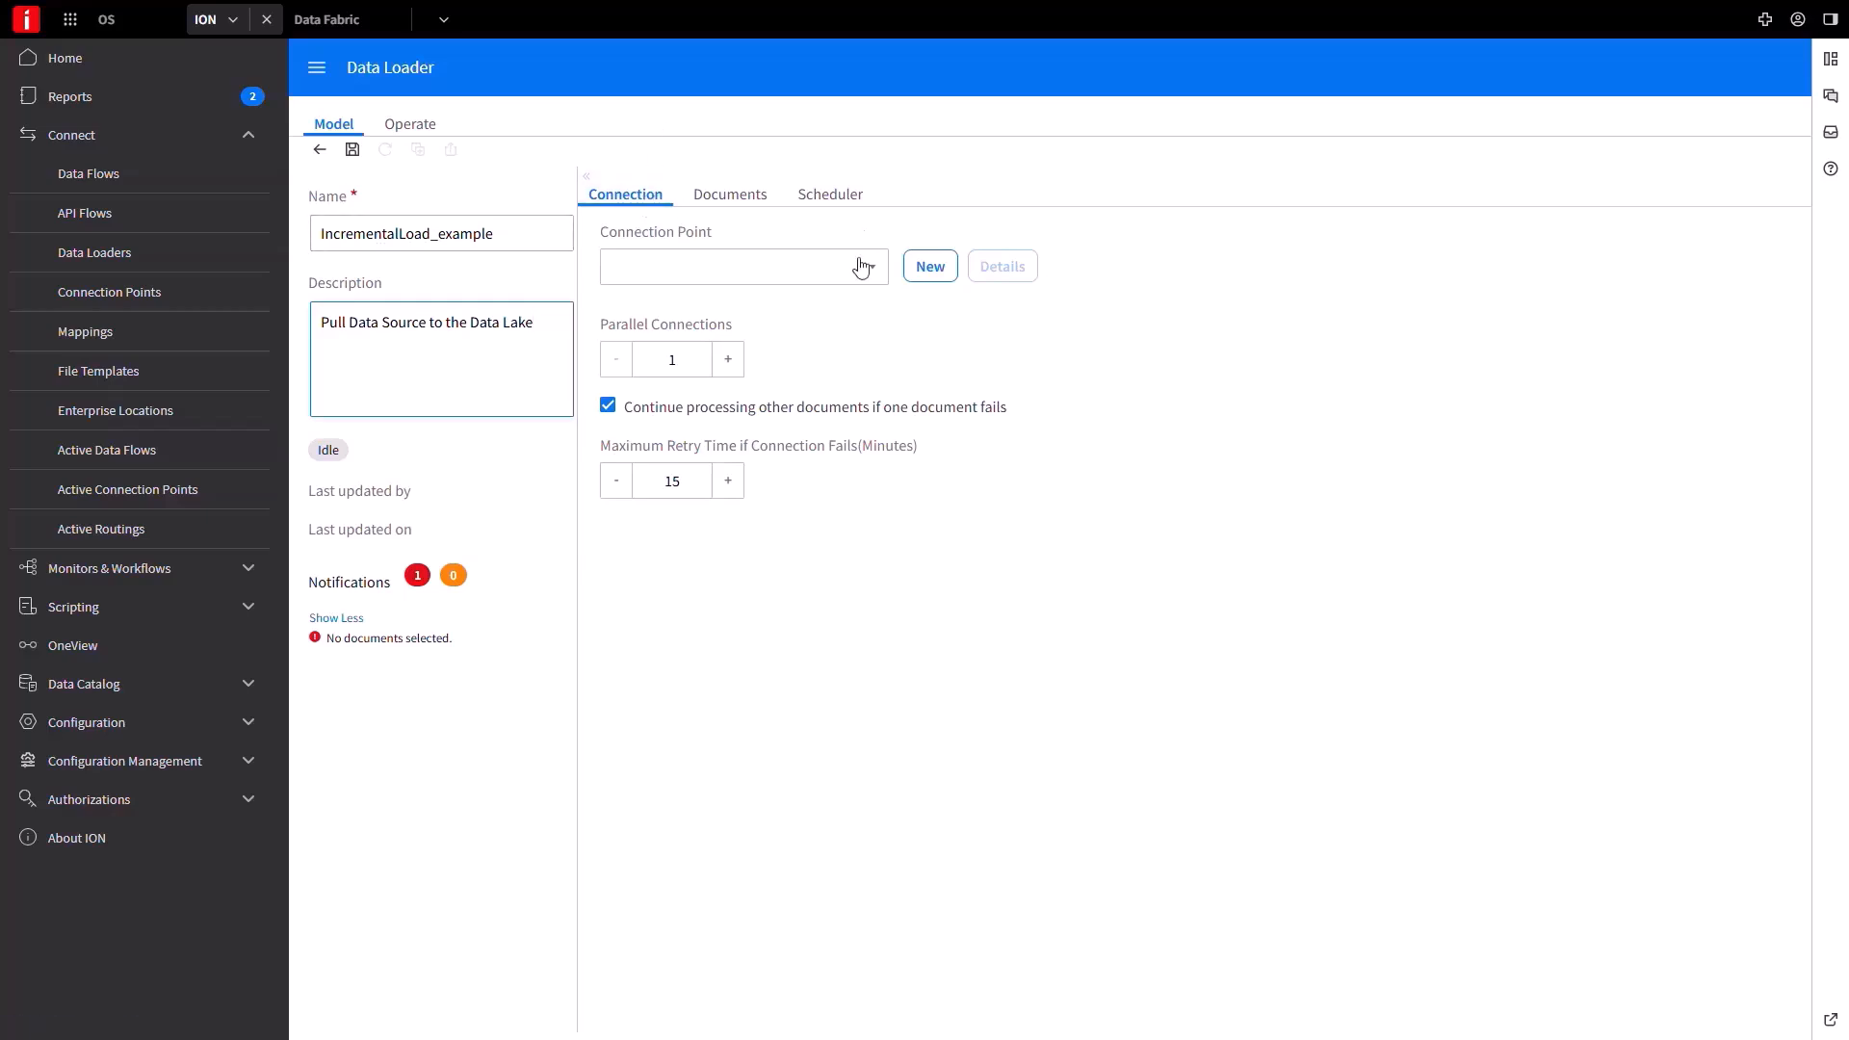
pyautogui.click(870, 276)
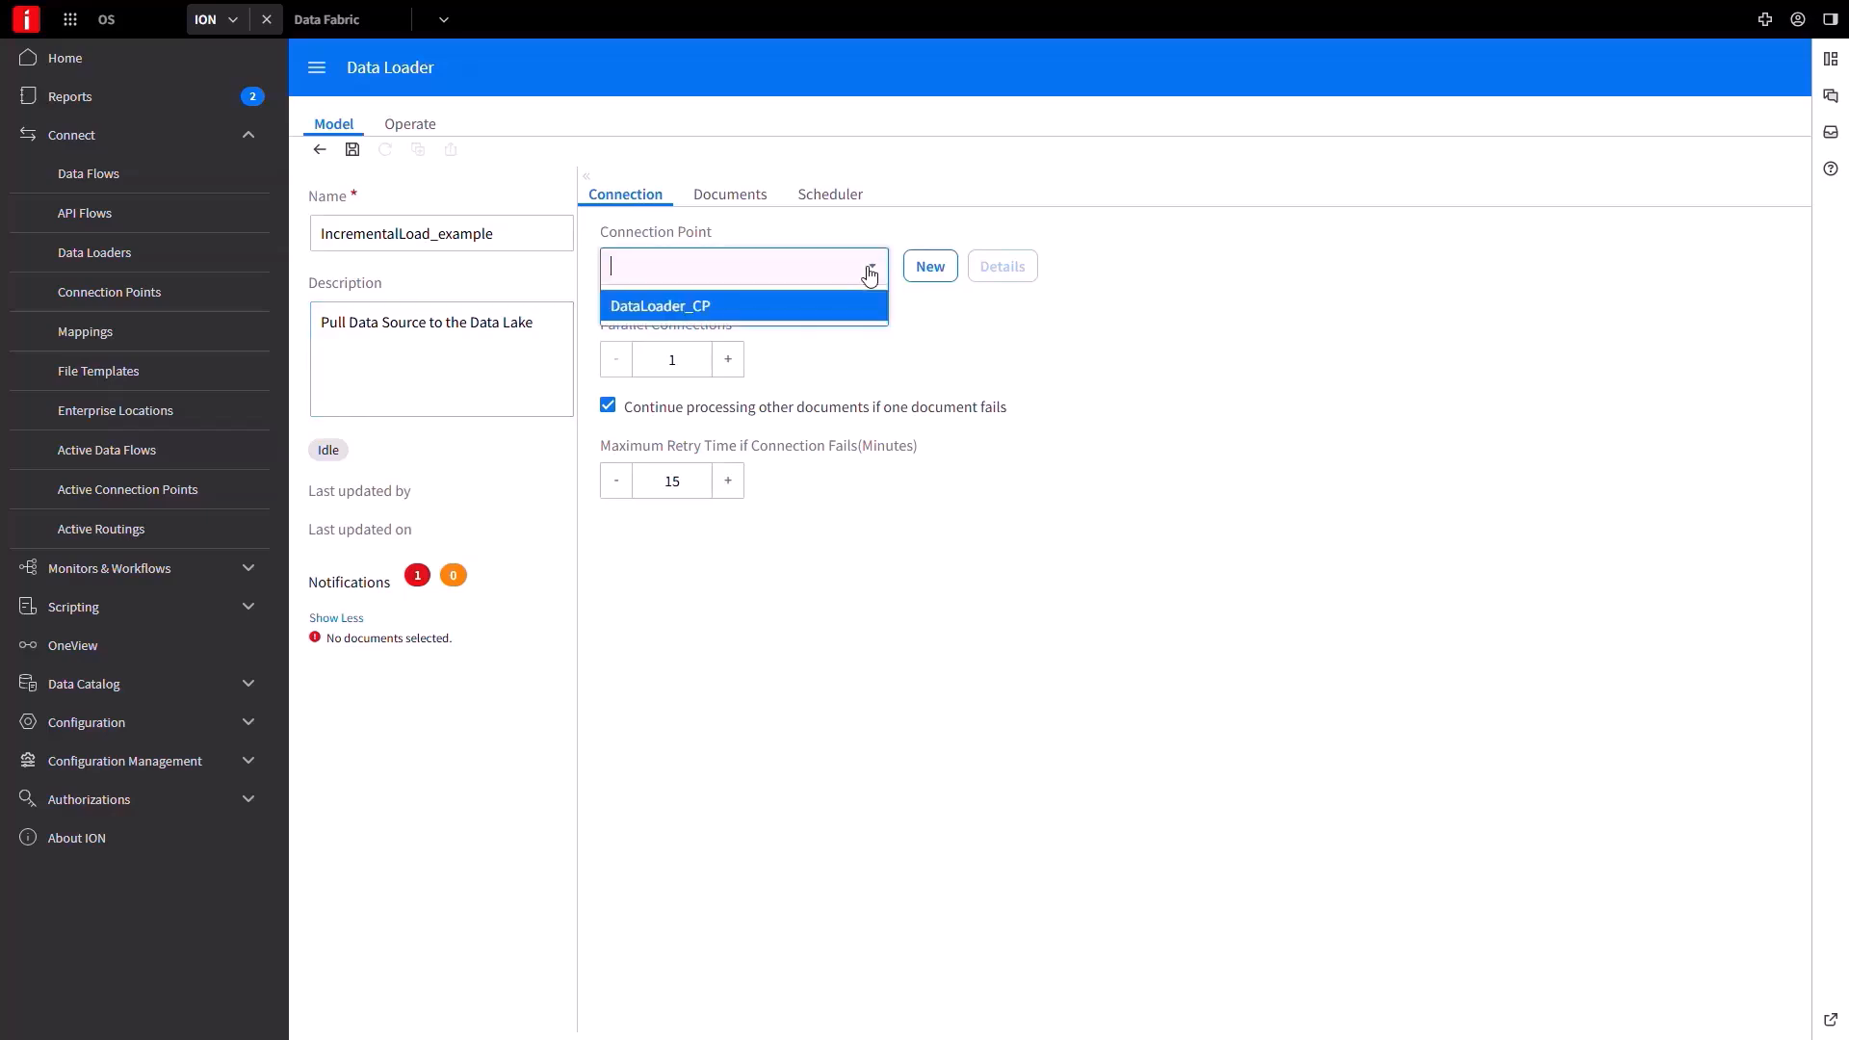
pyautogui.click(803, 310)
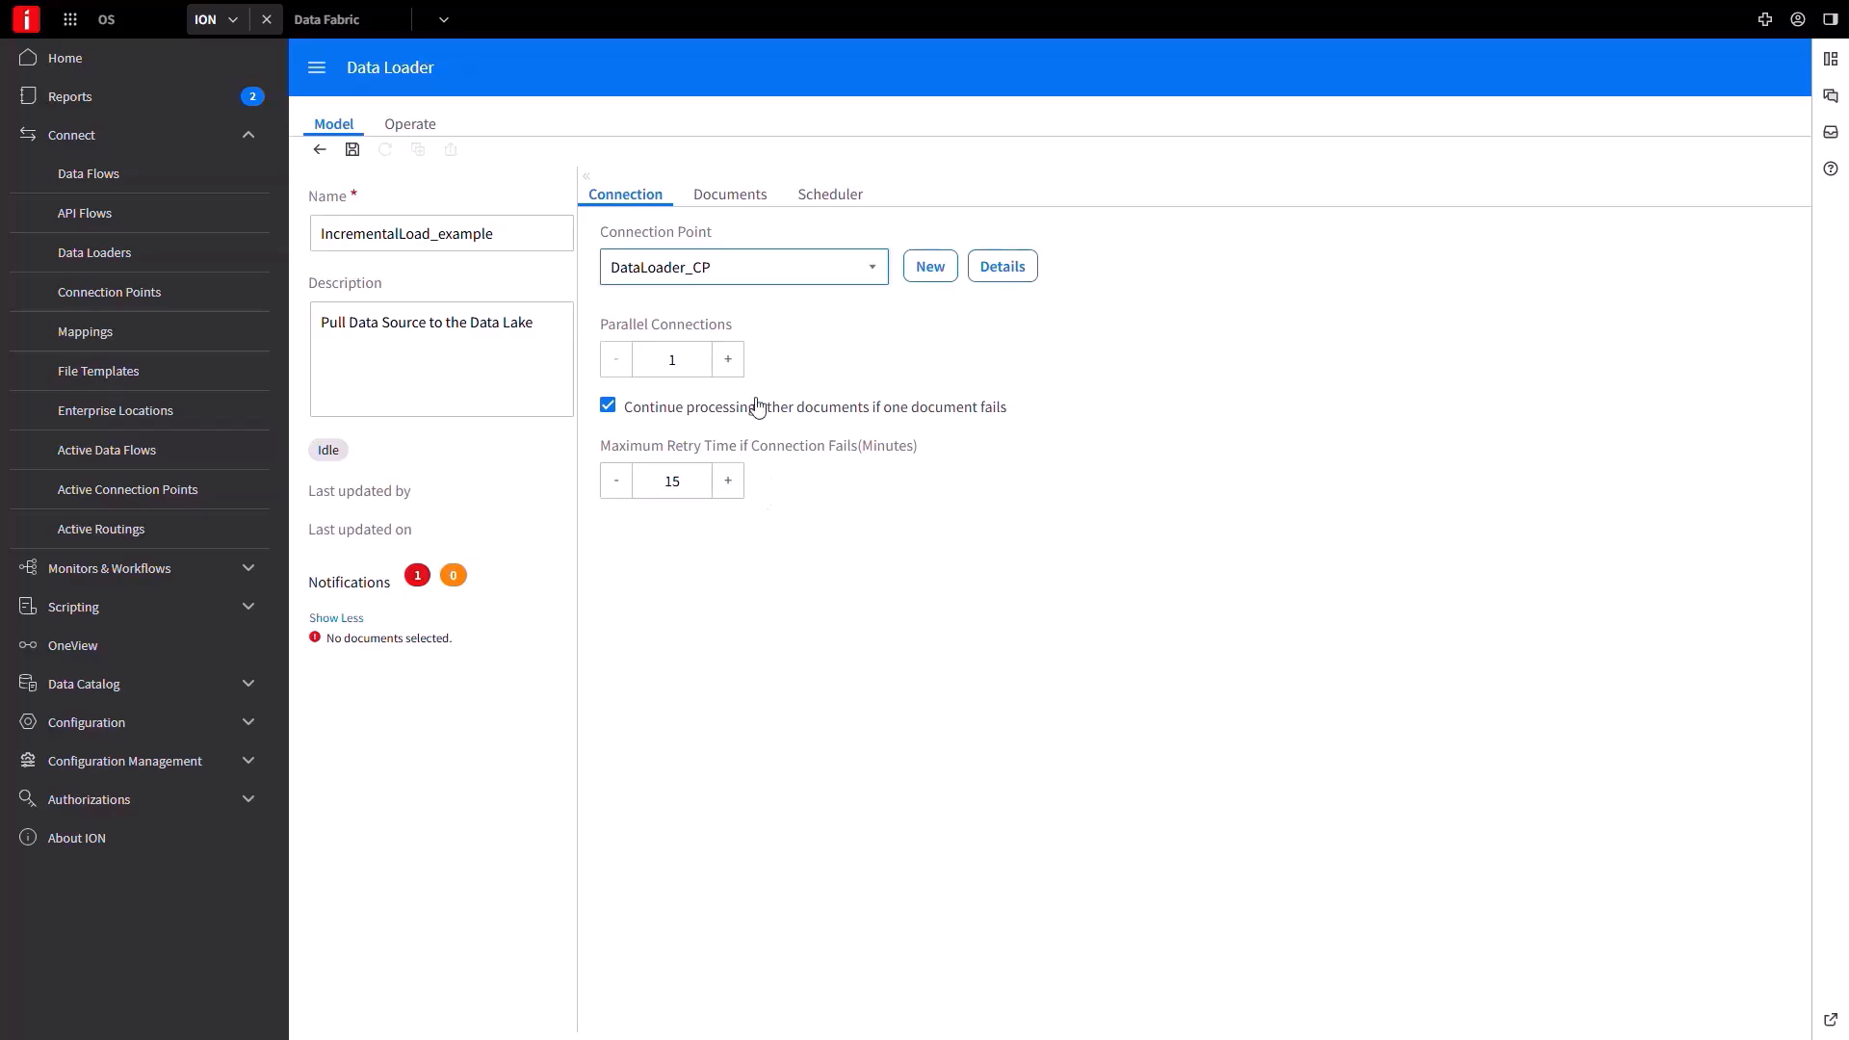
# Move DEMOProducts to the loader's Selected Documents and view the Scheduler settings.
pyautogui.click(764, 197)
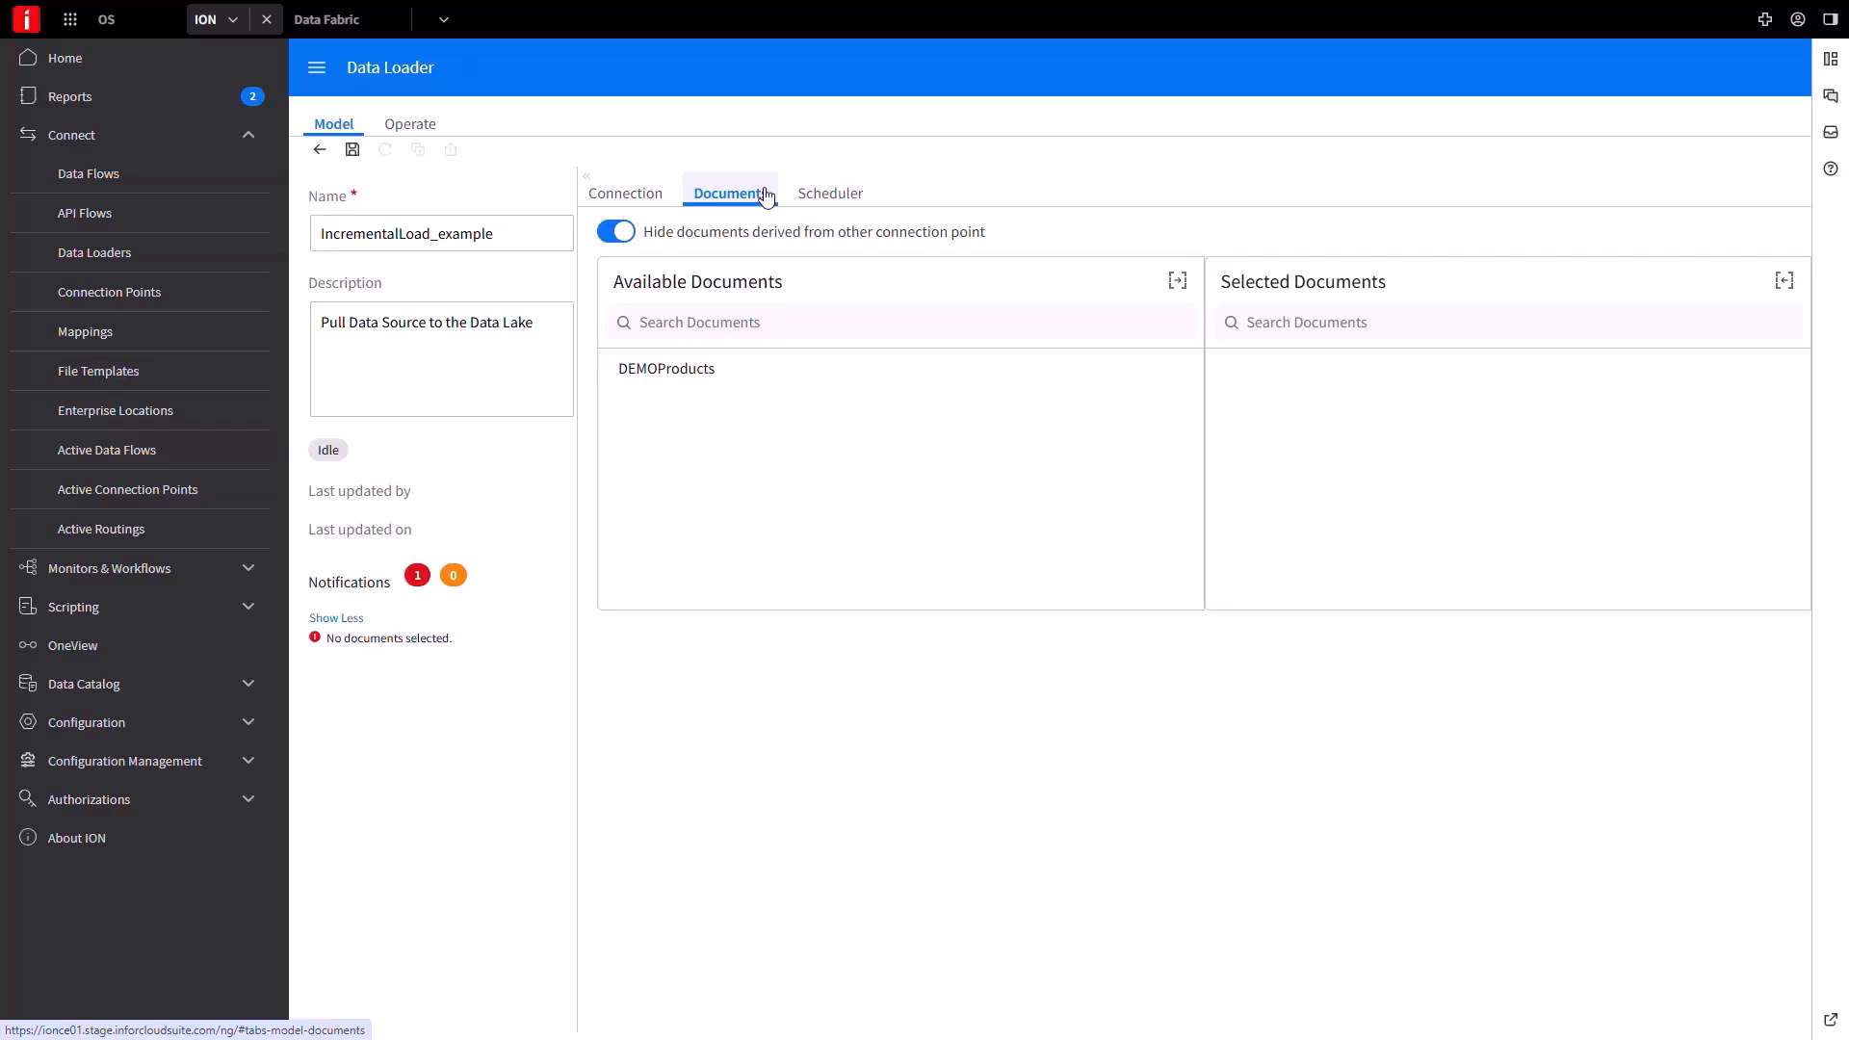
pyautogui.click(673, 370)
pyautogui.click(1177, 282)
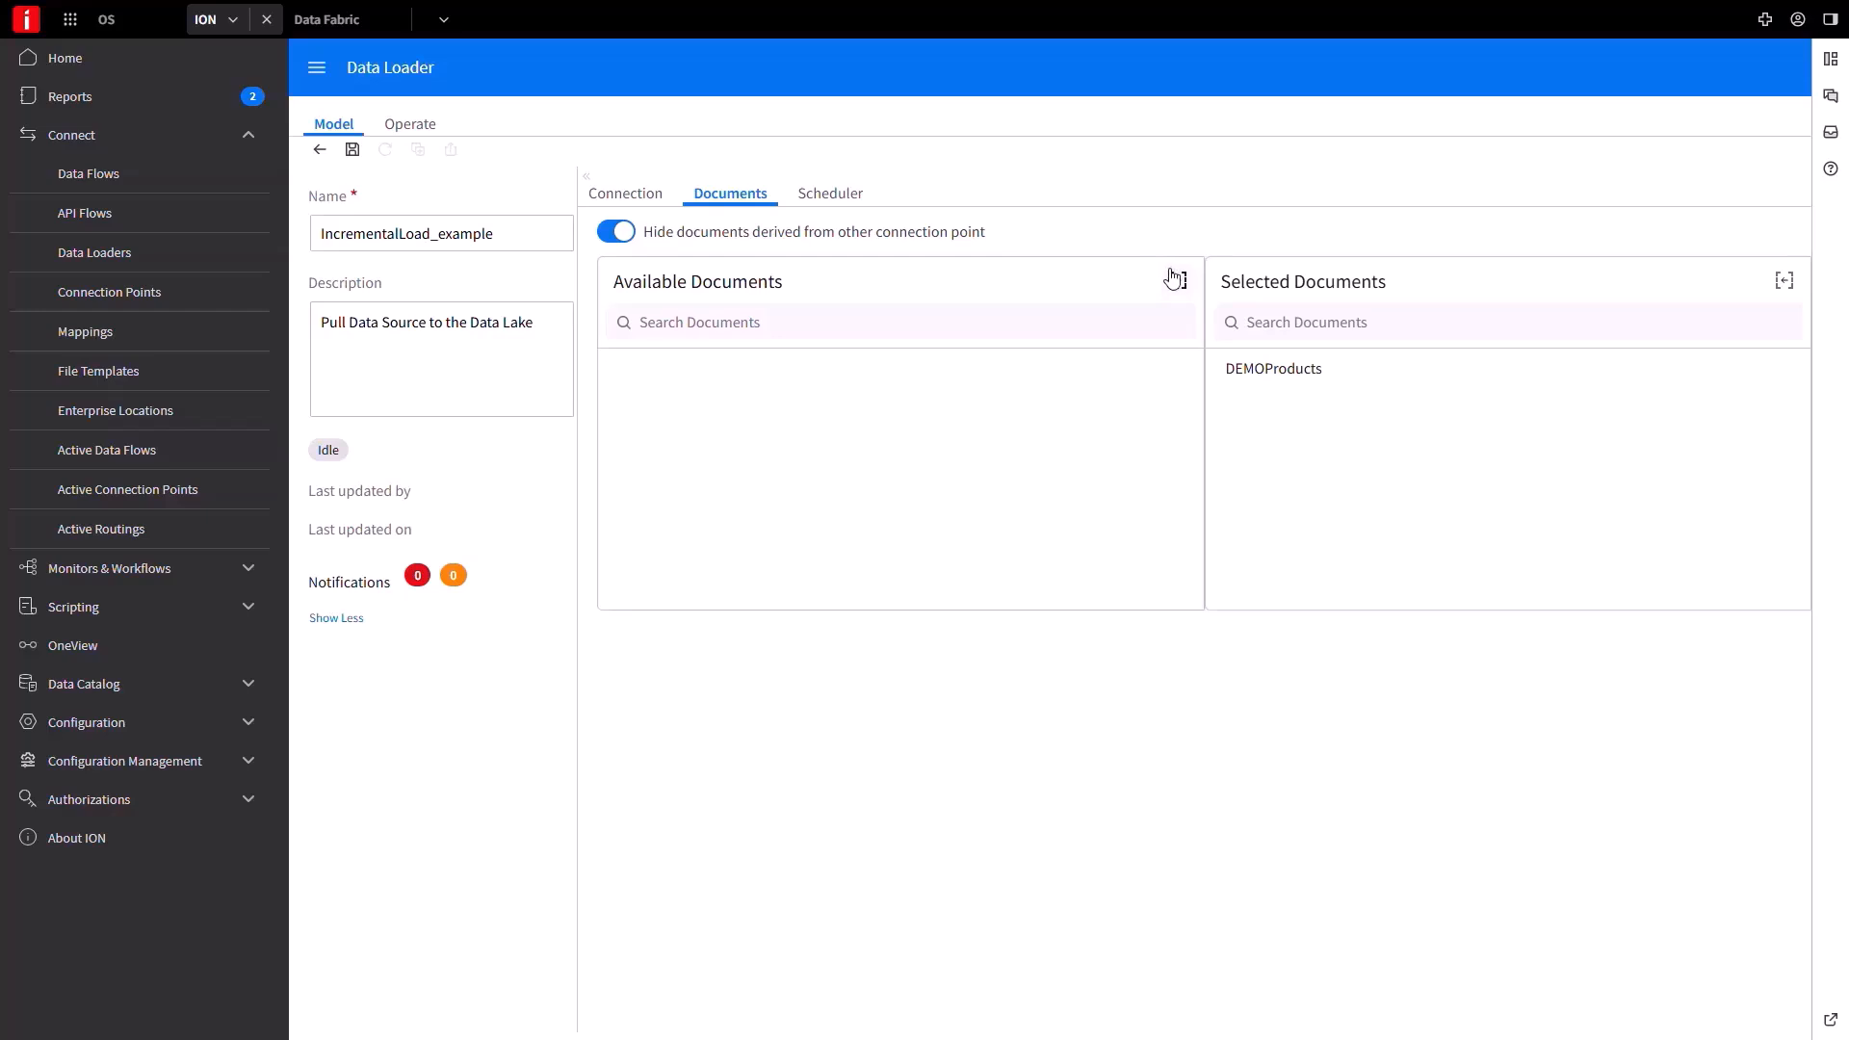
pyautogui.click(844, 200)
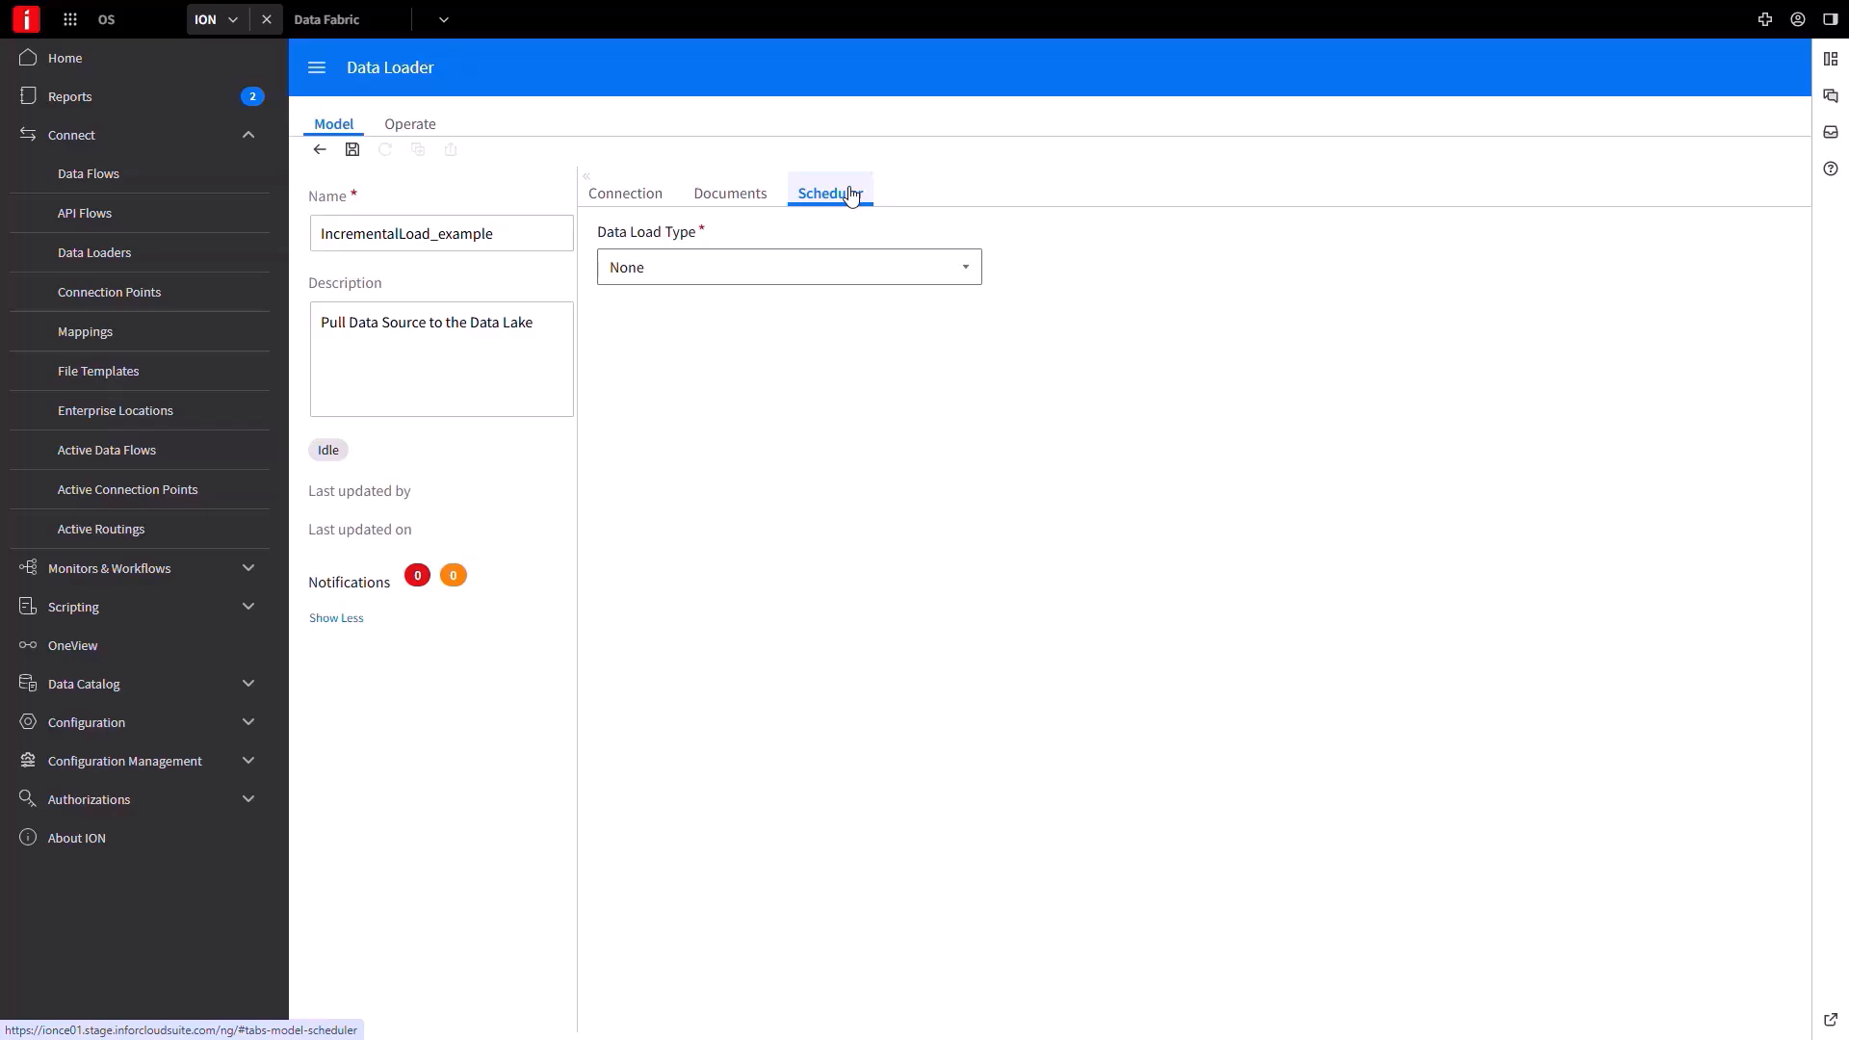
# Set Data Load Type to Incremental load, triggering every 10 minutes, and save the loader.
pyautogui.click(971, 277)
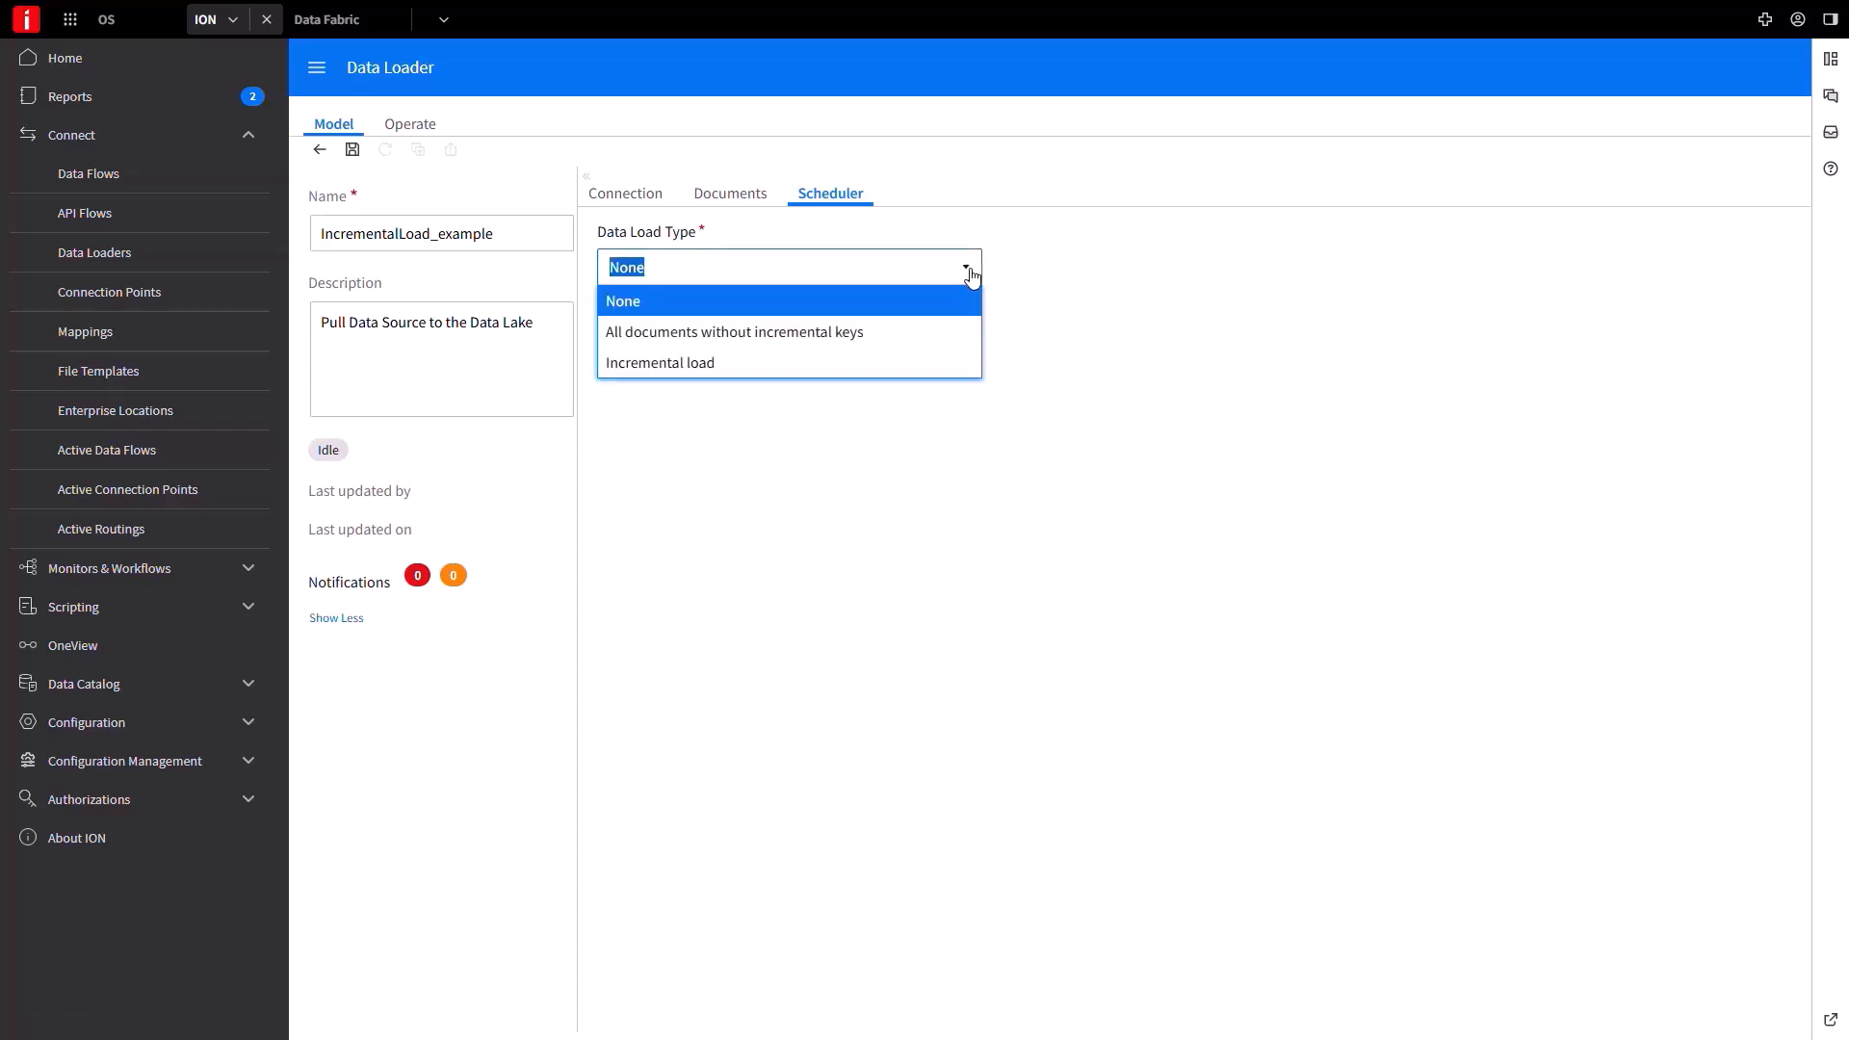
pyautogui.click(814, 371)
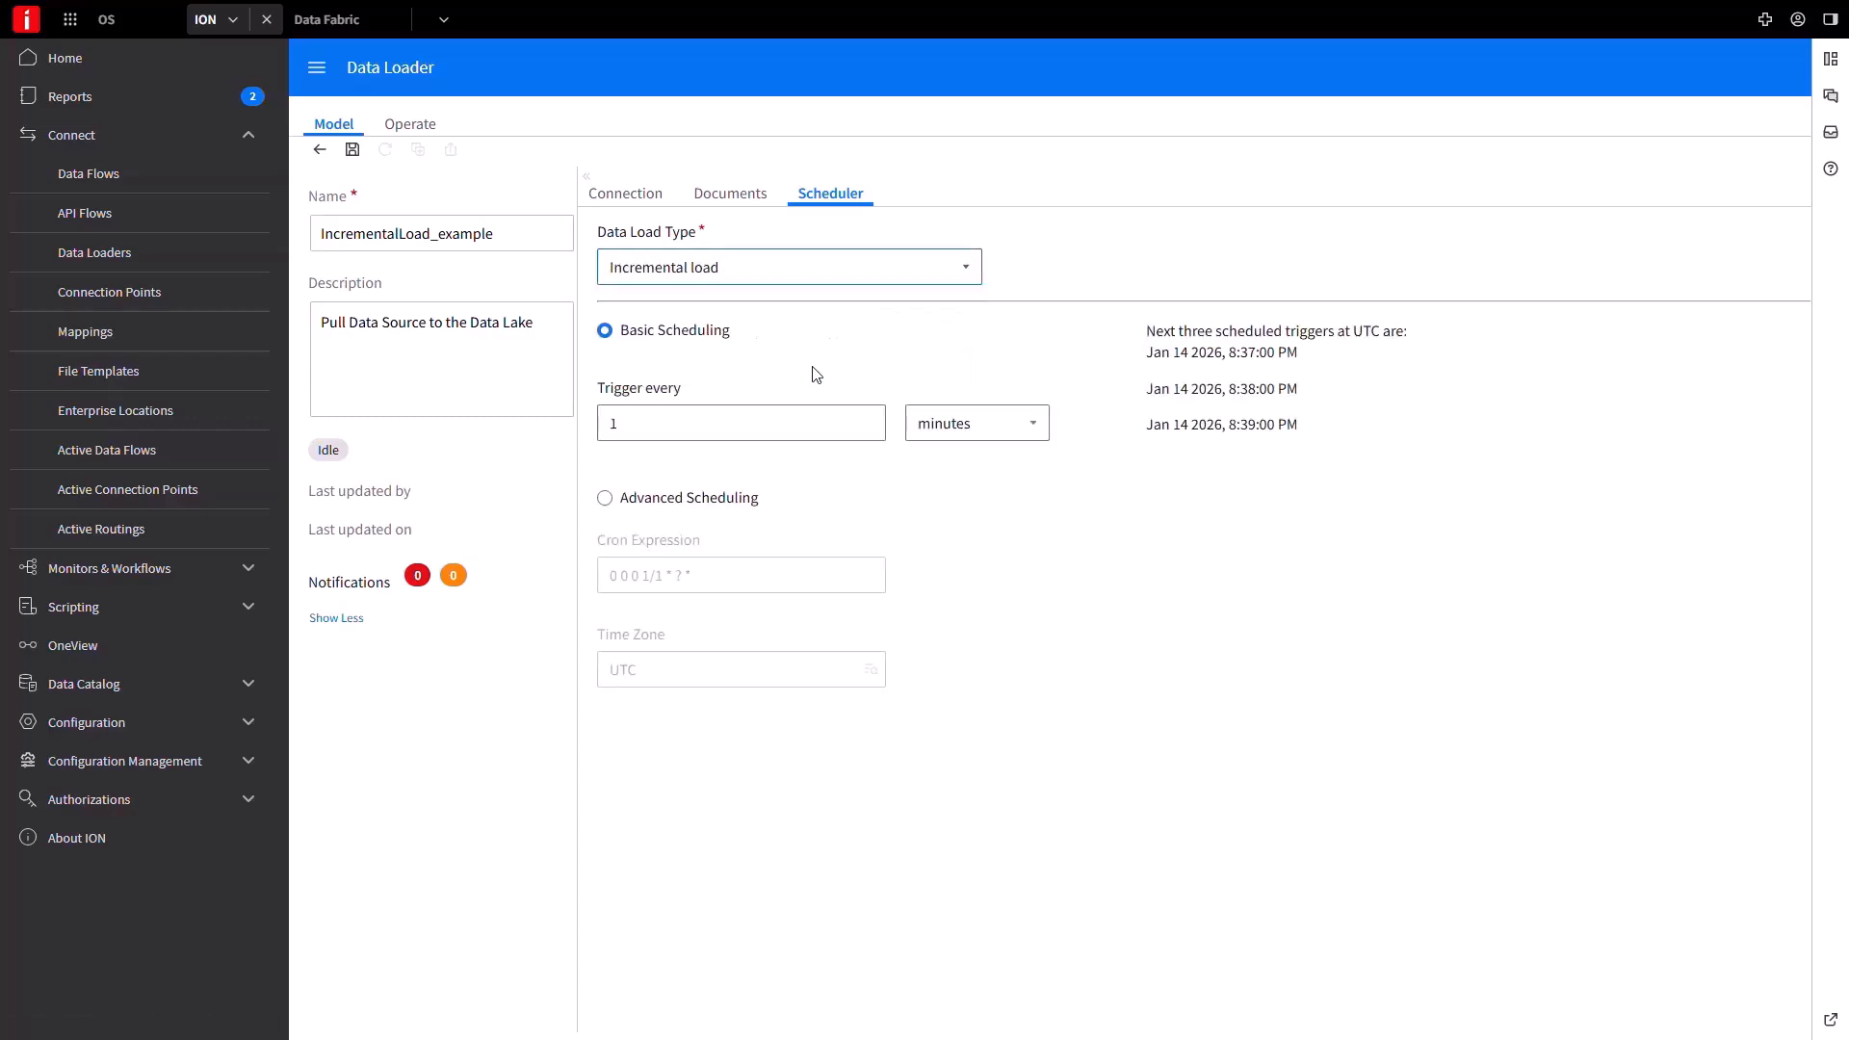
pyautogui.click(826, 416)
pyautogui.write('0')
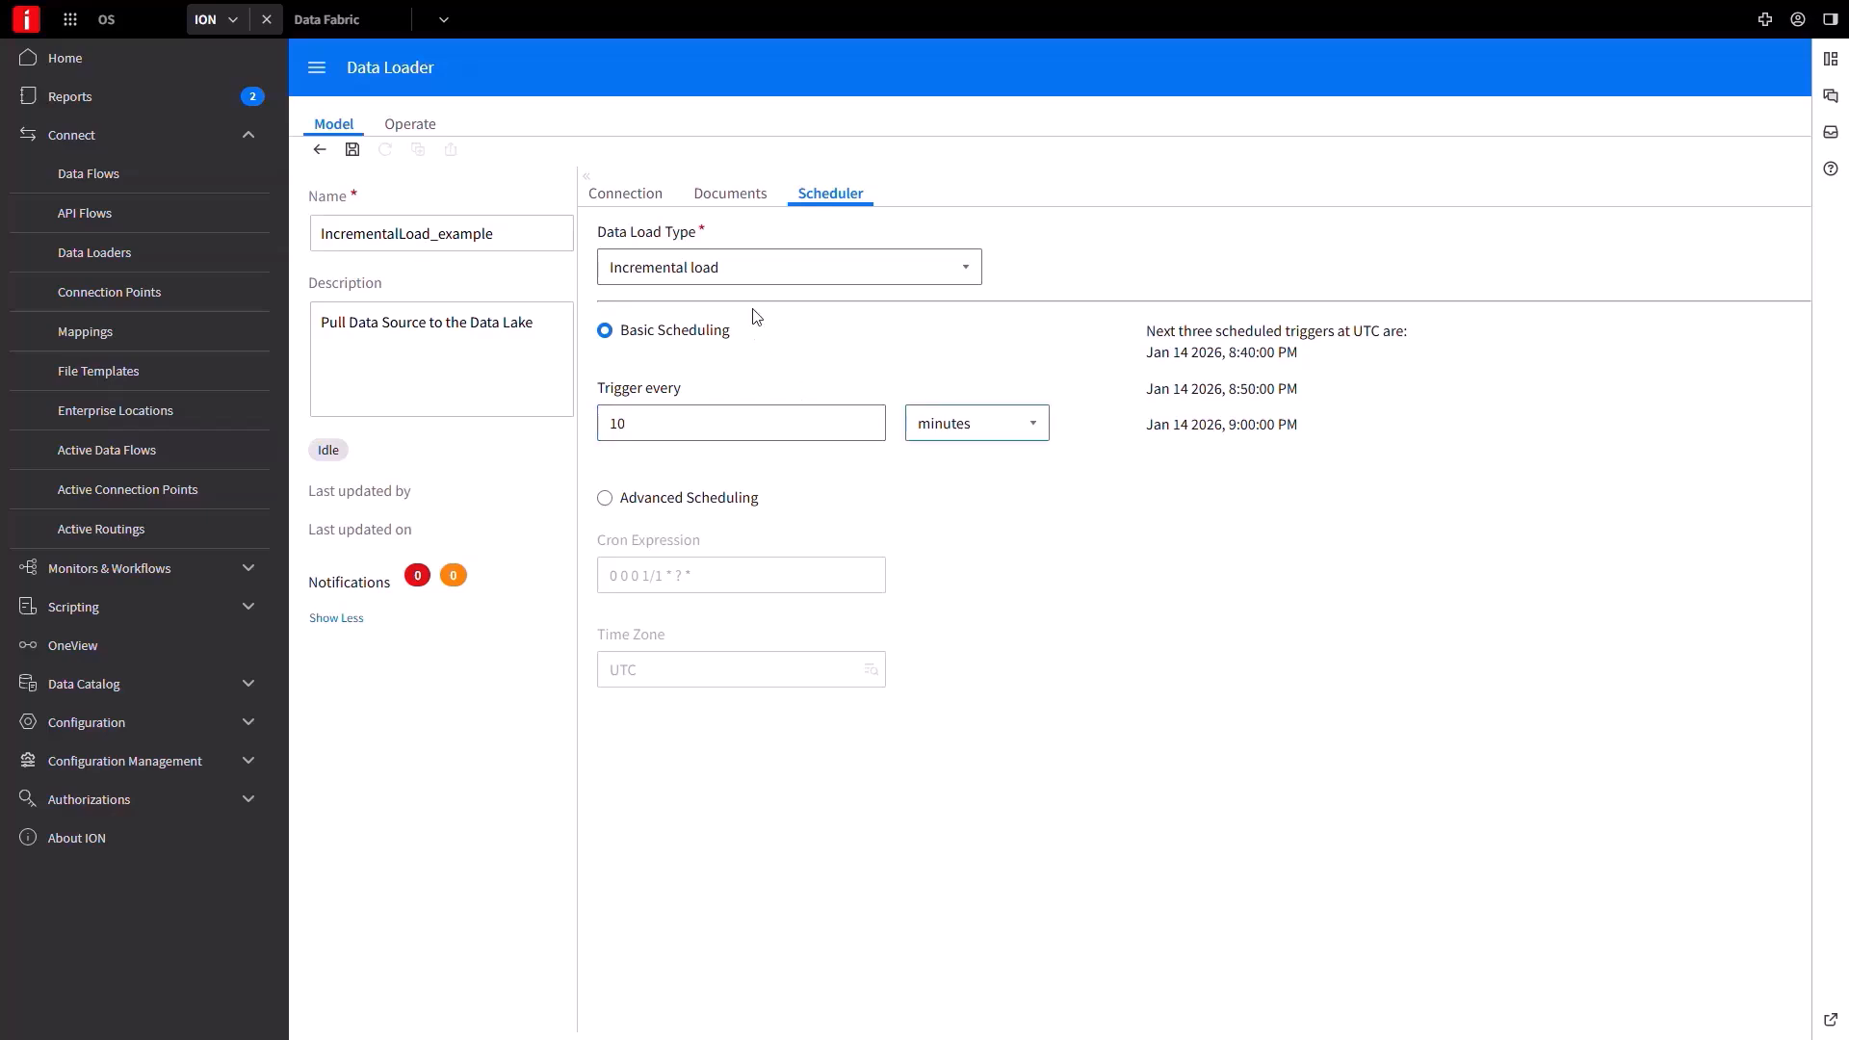
pyautogui.click(353, 152)
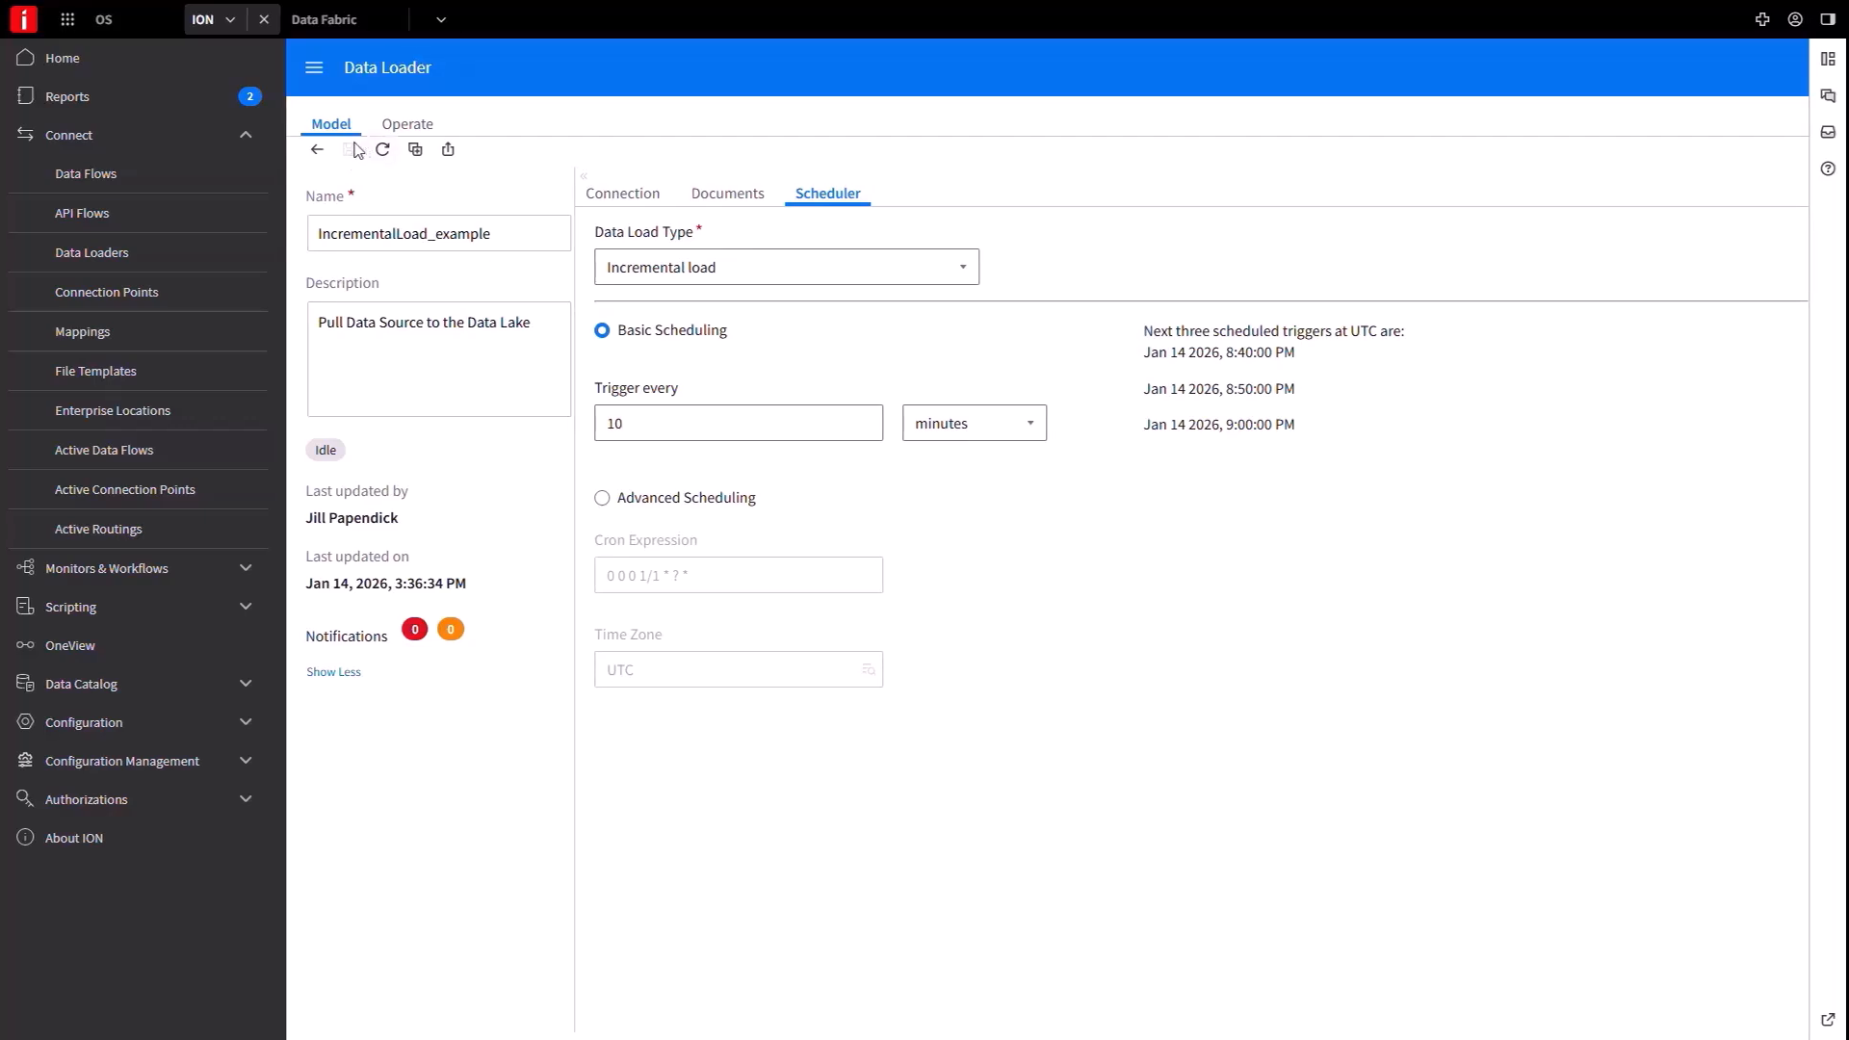
# Start IncrementalLoad_example on its schedule as an incremental load, then open the completed 1,800-row run's details.
pyautogui.click(411, 125)
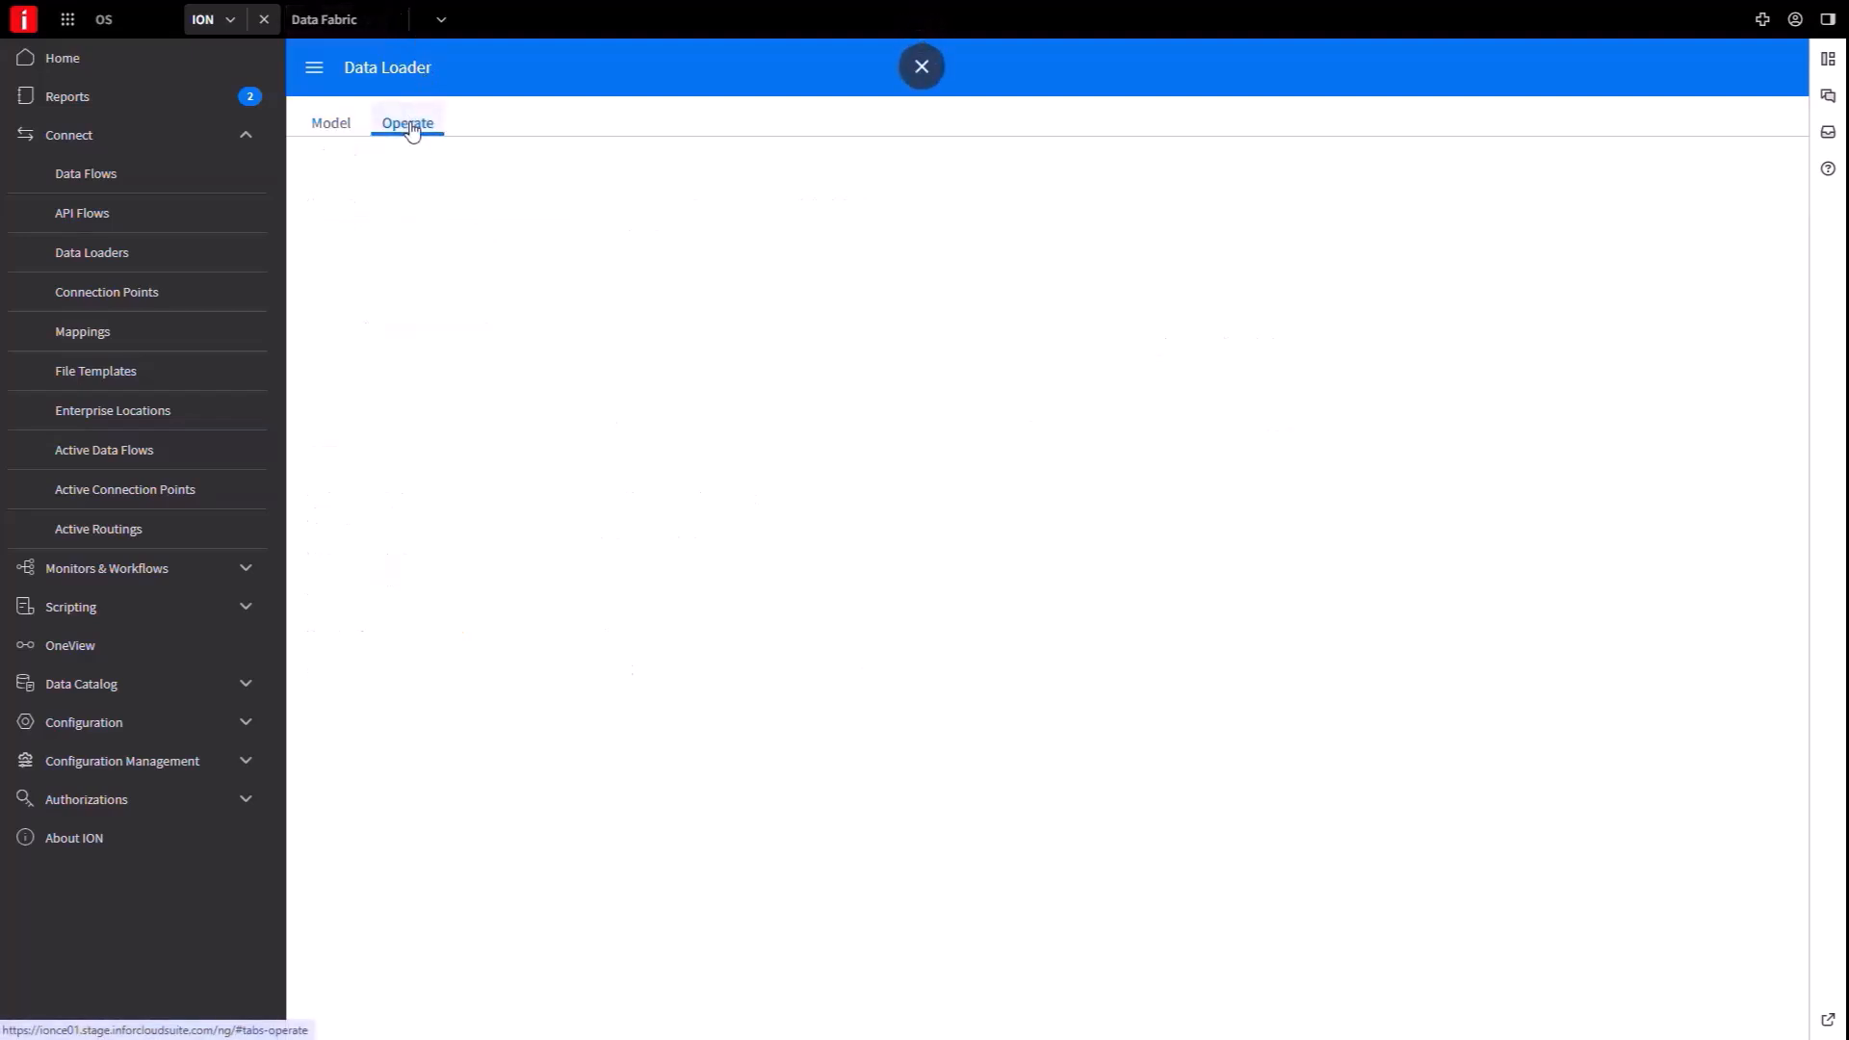
pyautogui.click(385, 151)
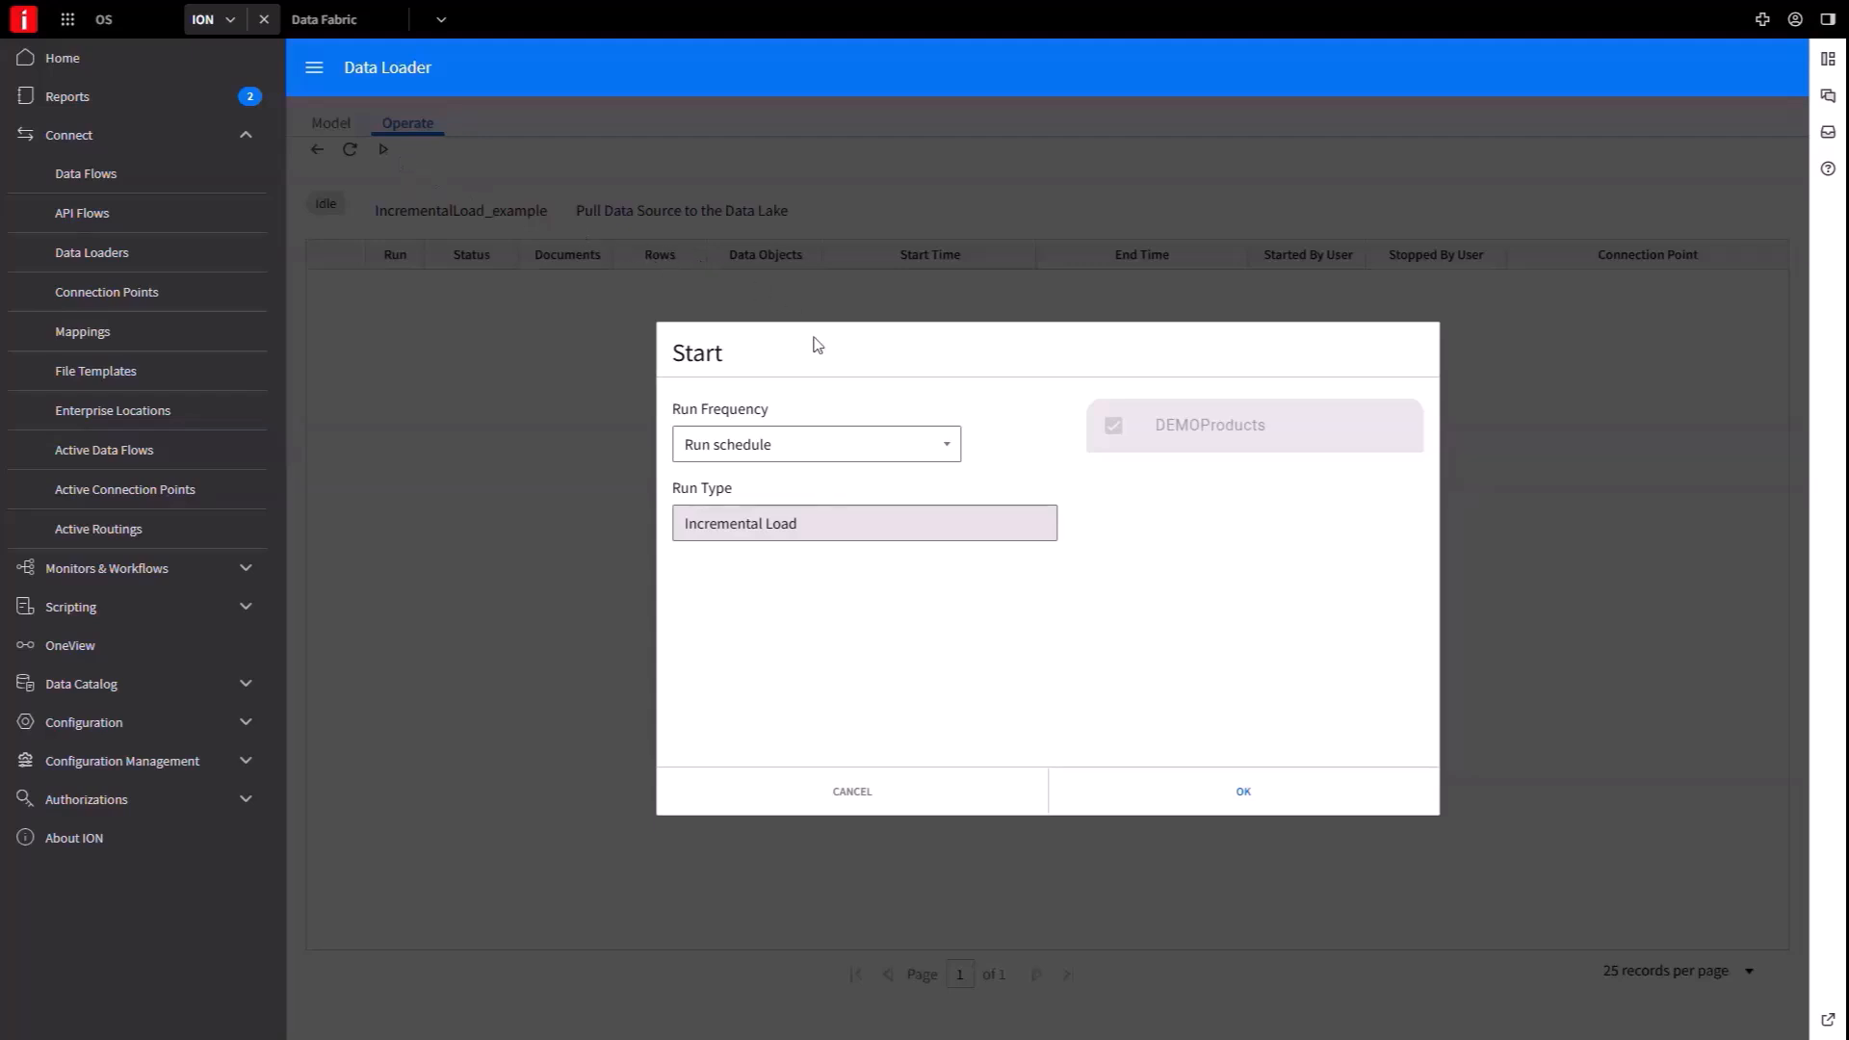
pyautogui.click(1243, 792)
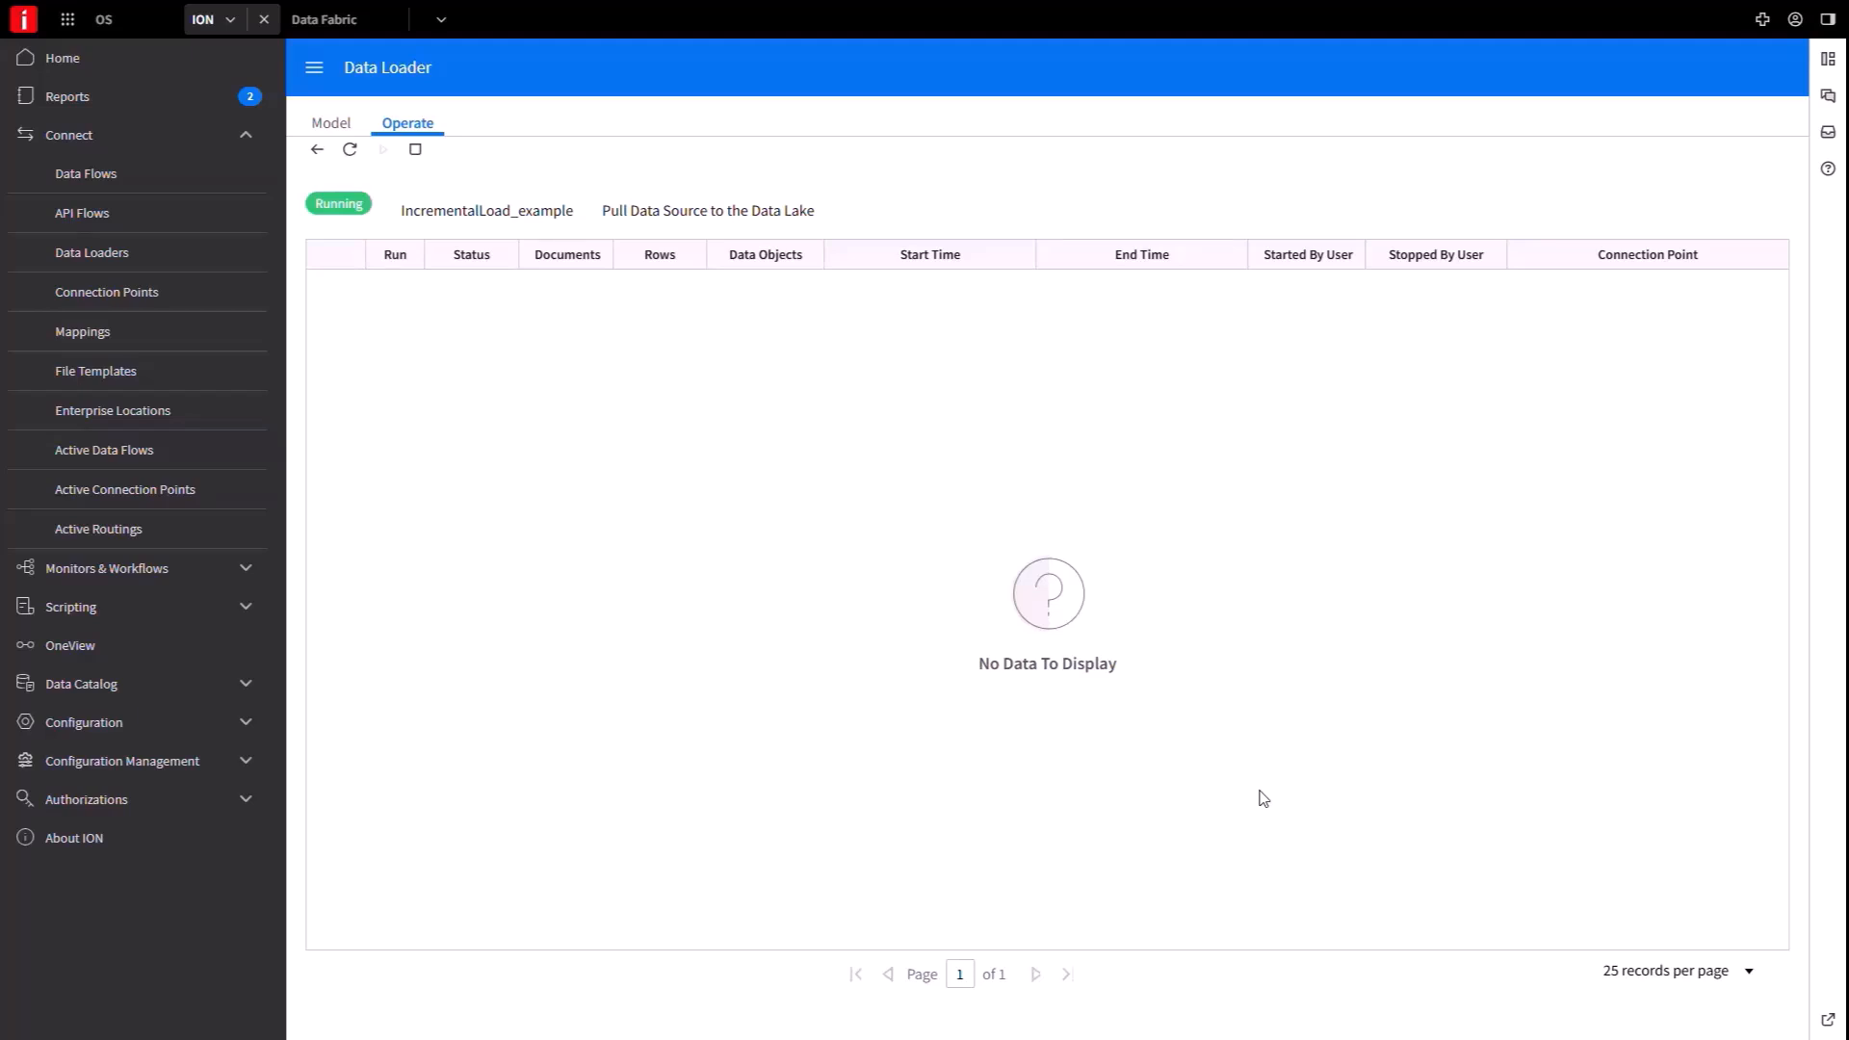
pyautogui.click(349, 148)
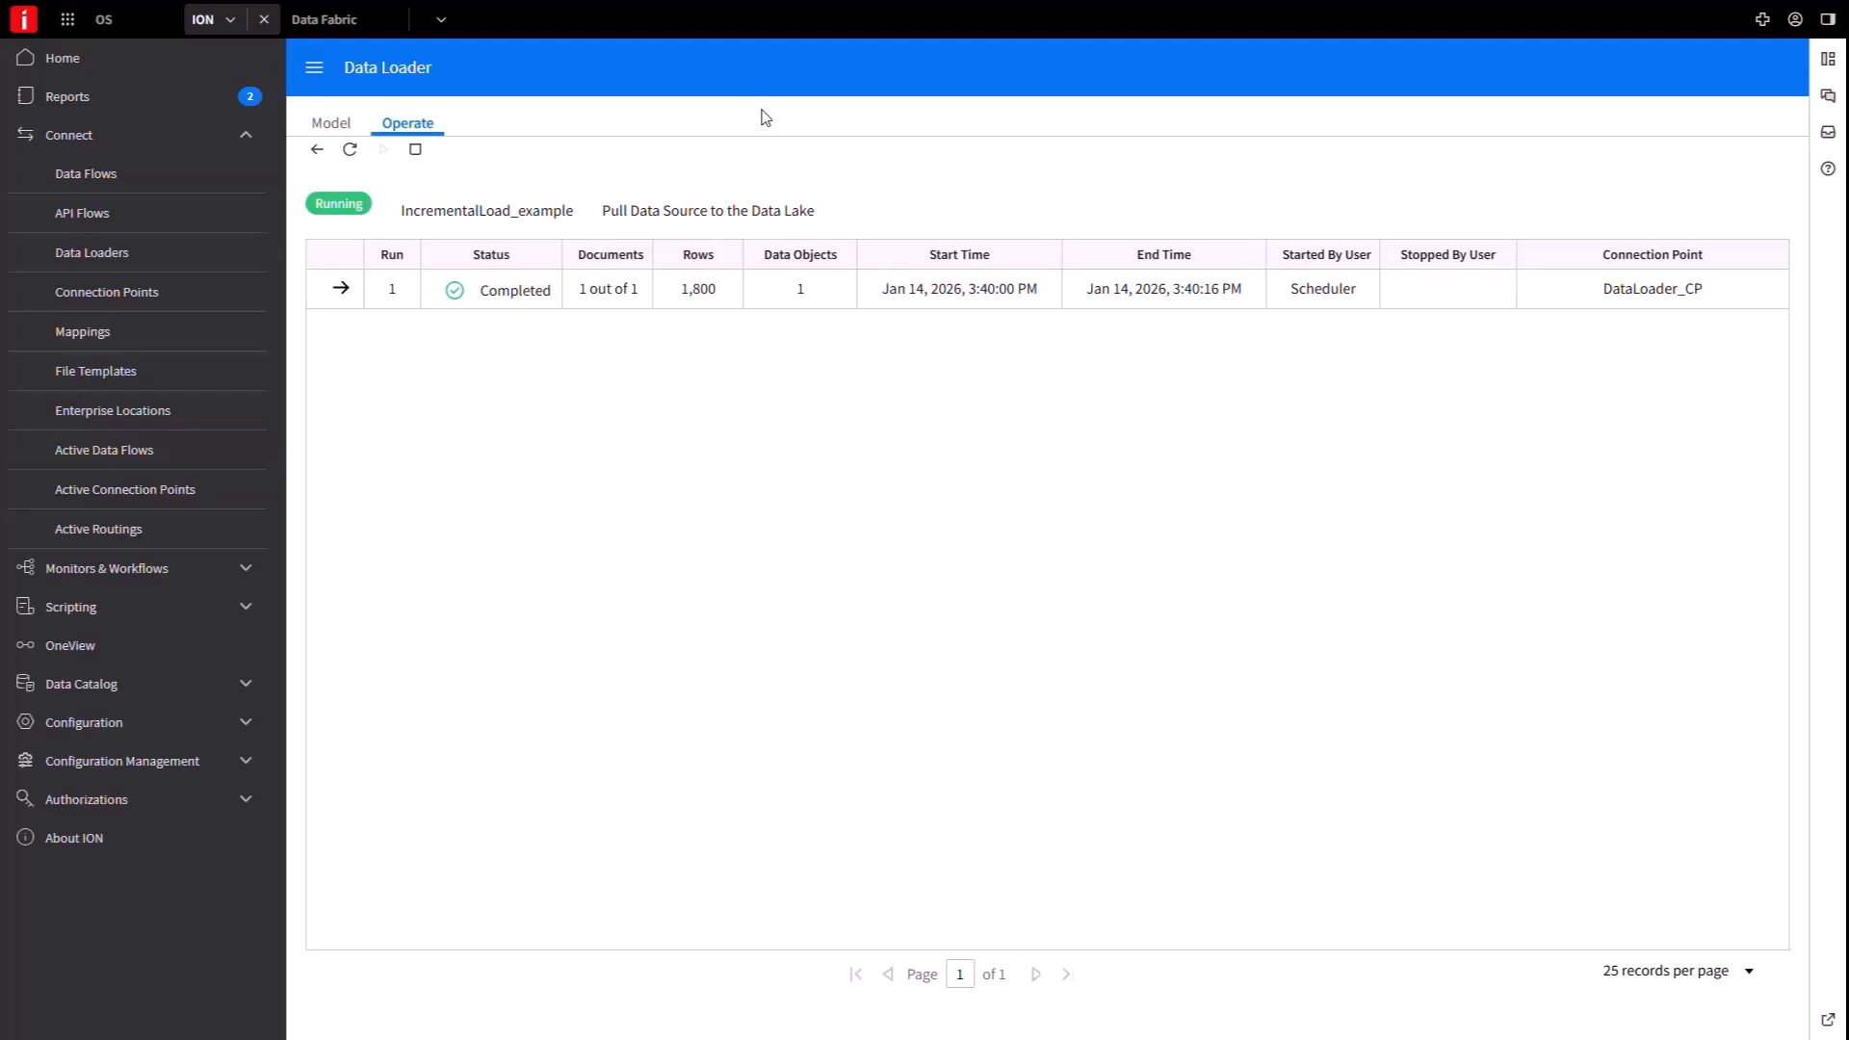
pyautogui.click(339, 293)
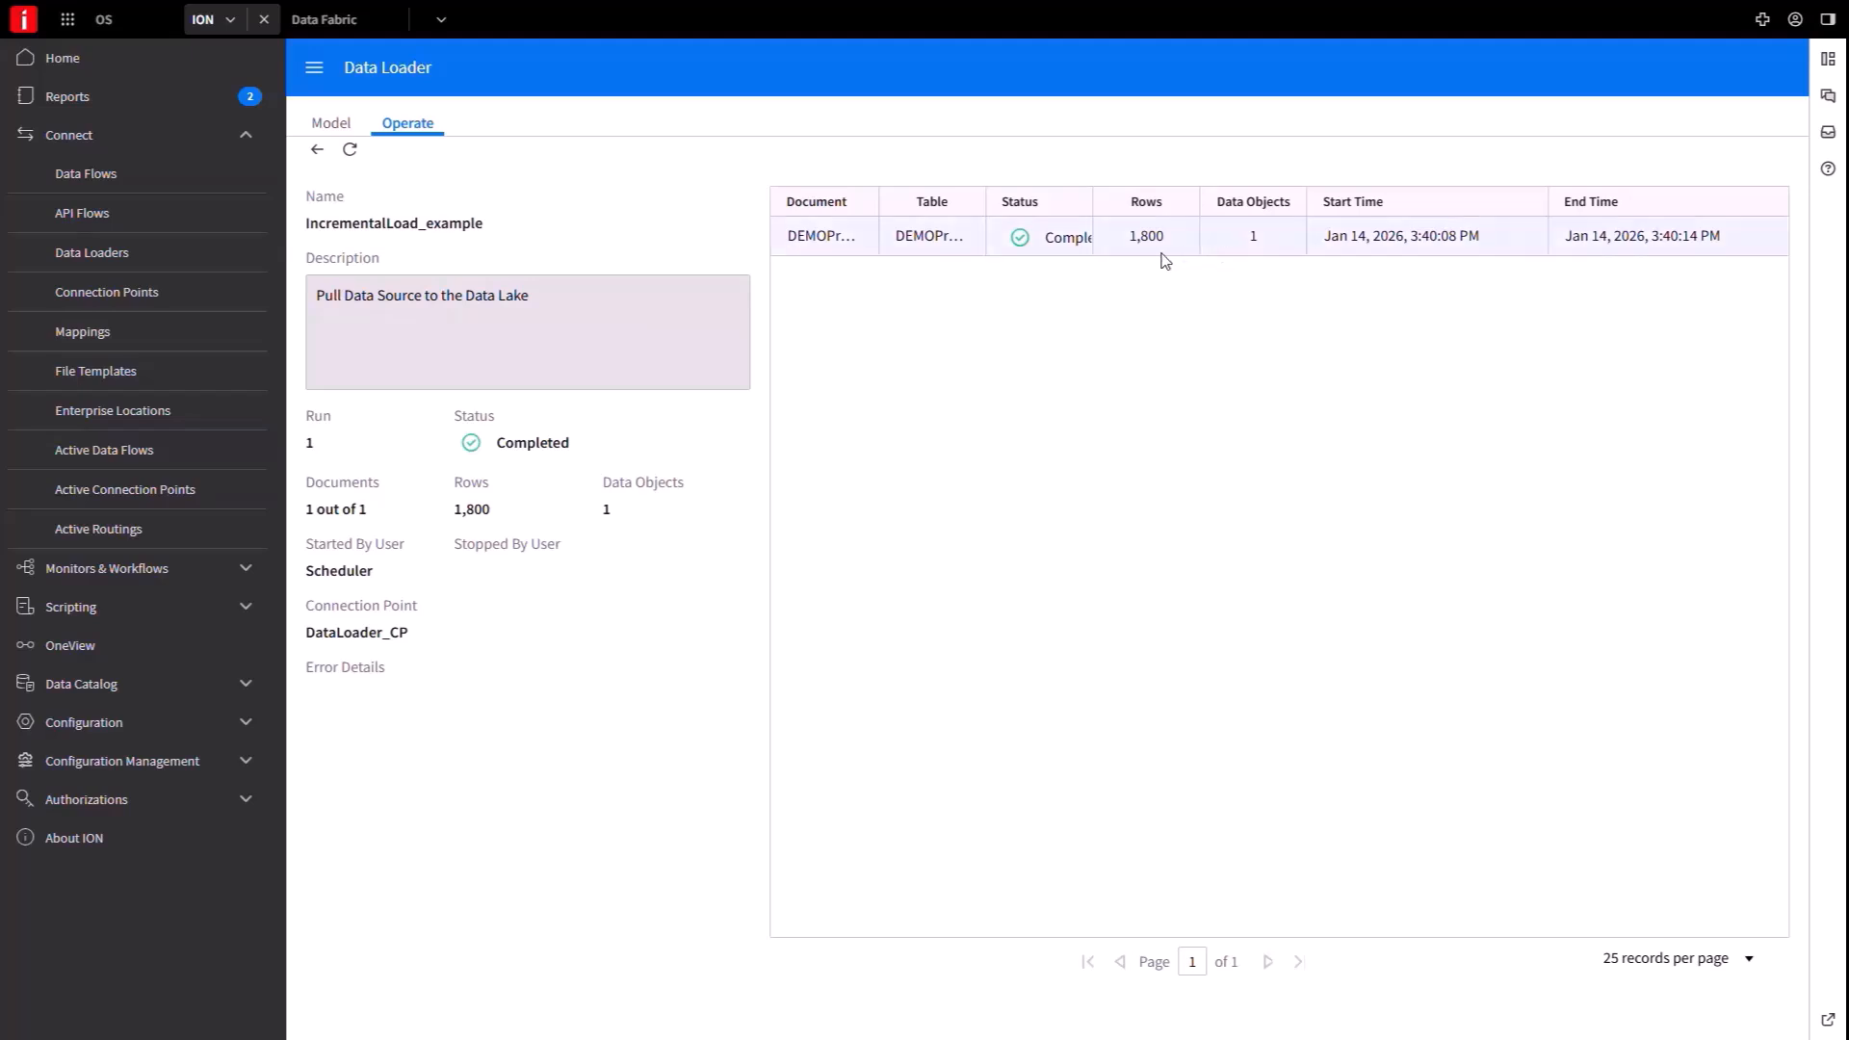
# In Data Fabric's Data Lake Atlas, view DEMOProducts' JSON content and scroll through the product records.
pyautogui.click(325, 21)
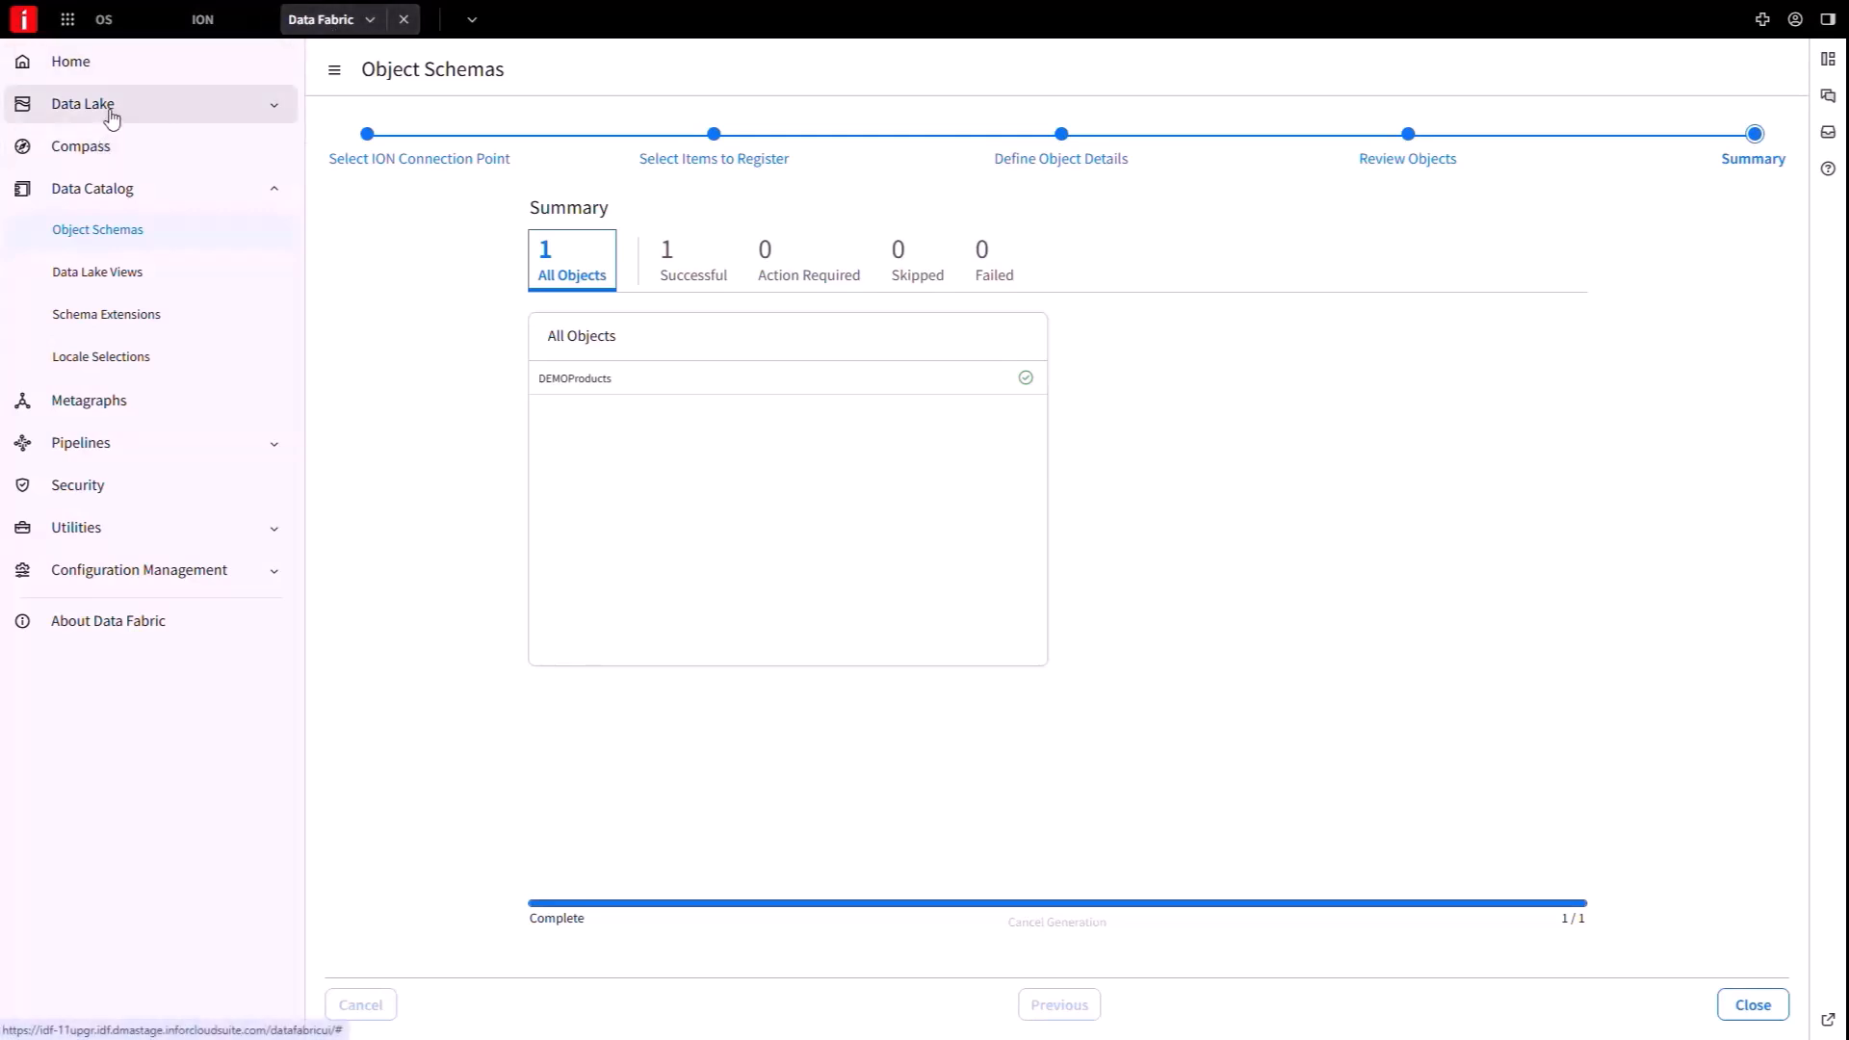
pyautogui.click(112, 118)
pyautogui.click(66, 147)
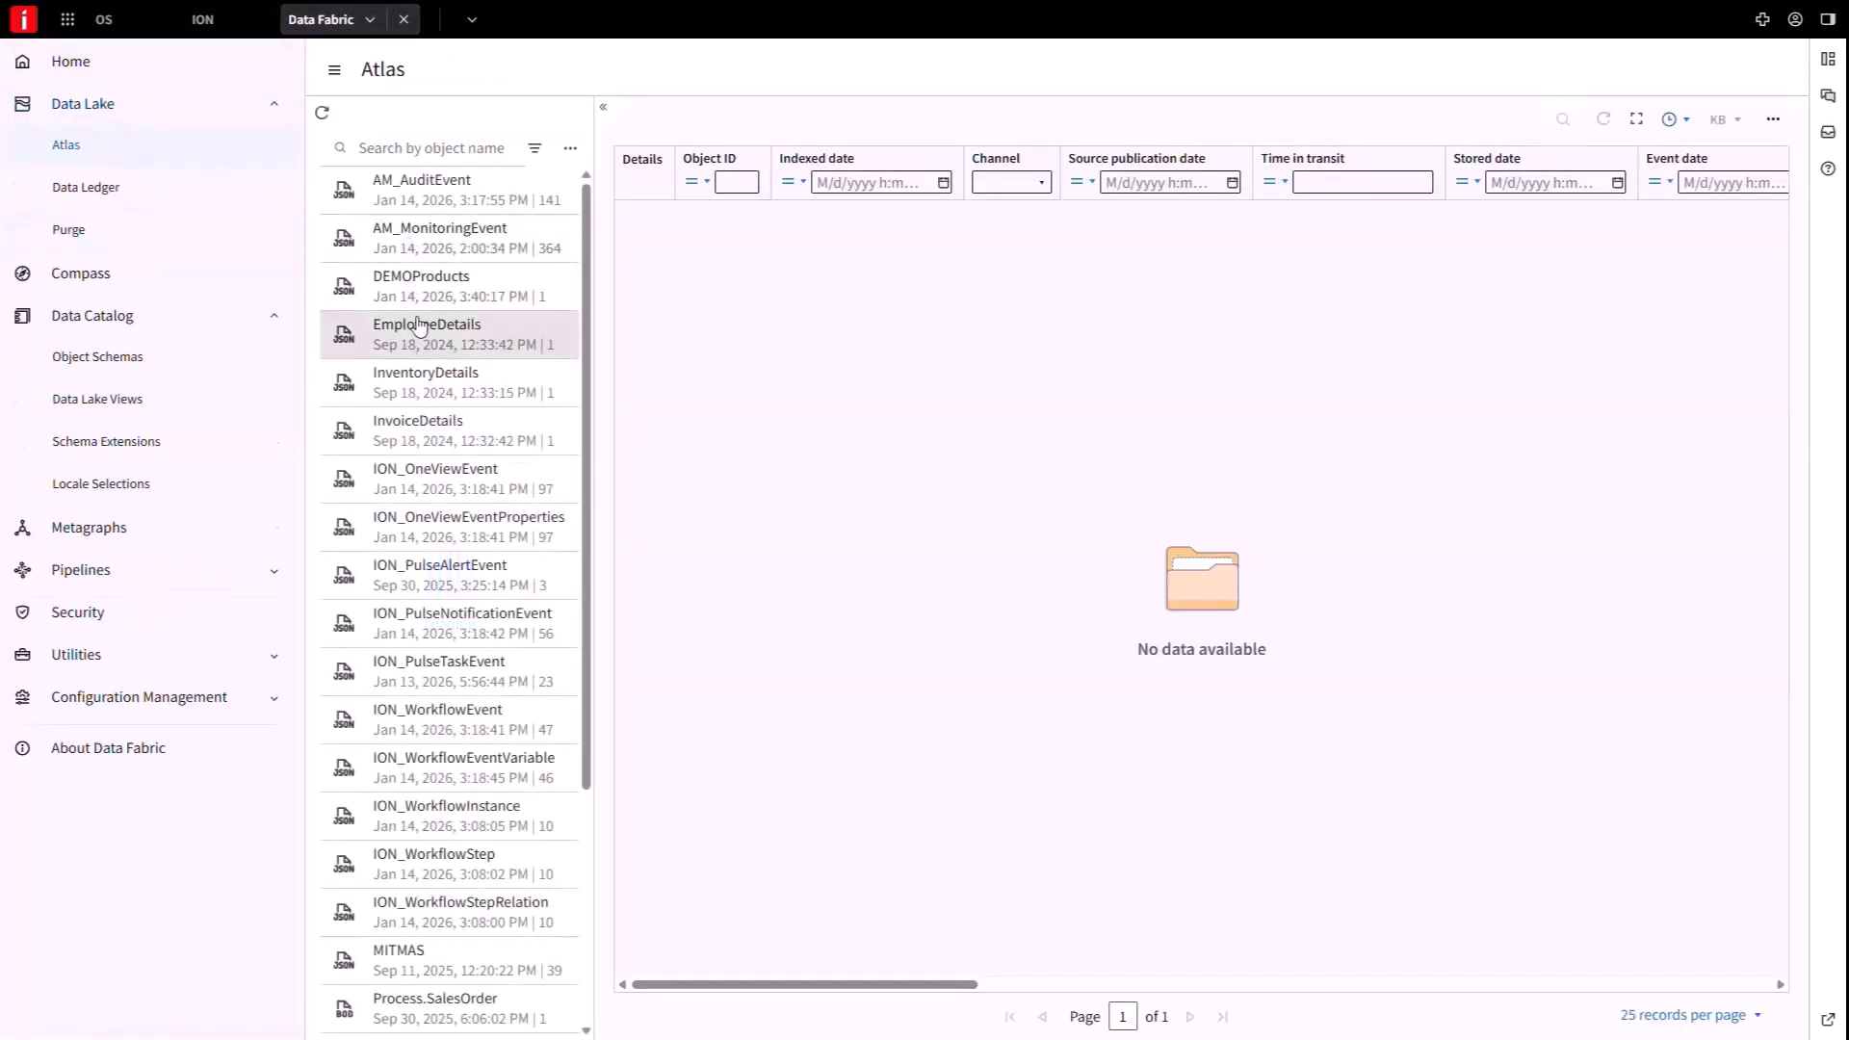
pyautogui.click(426, 302)
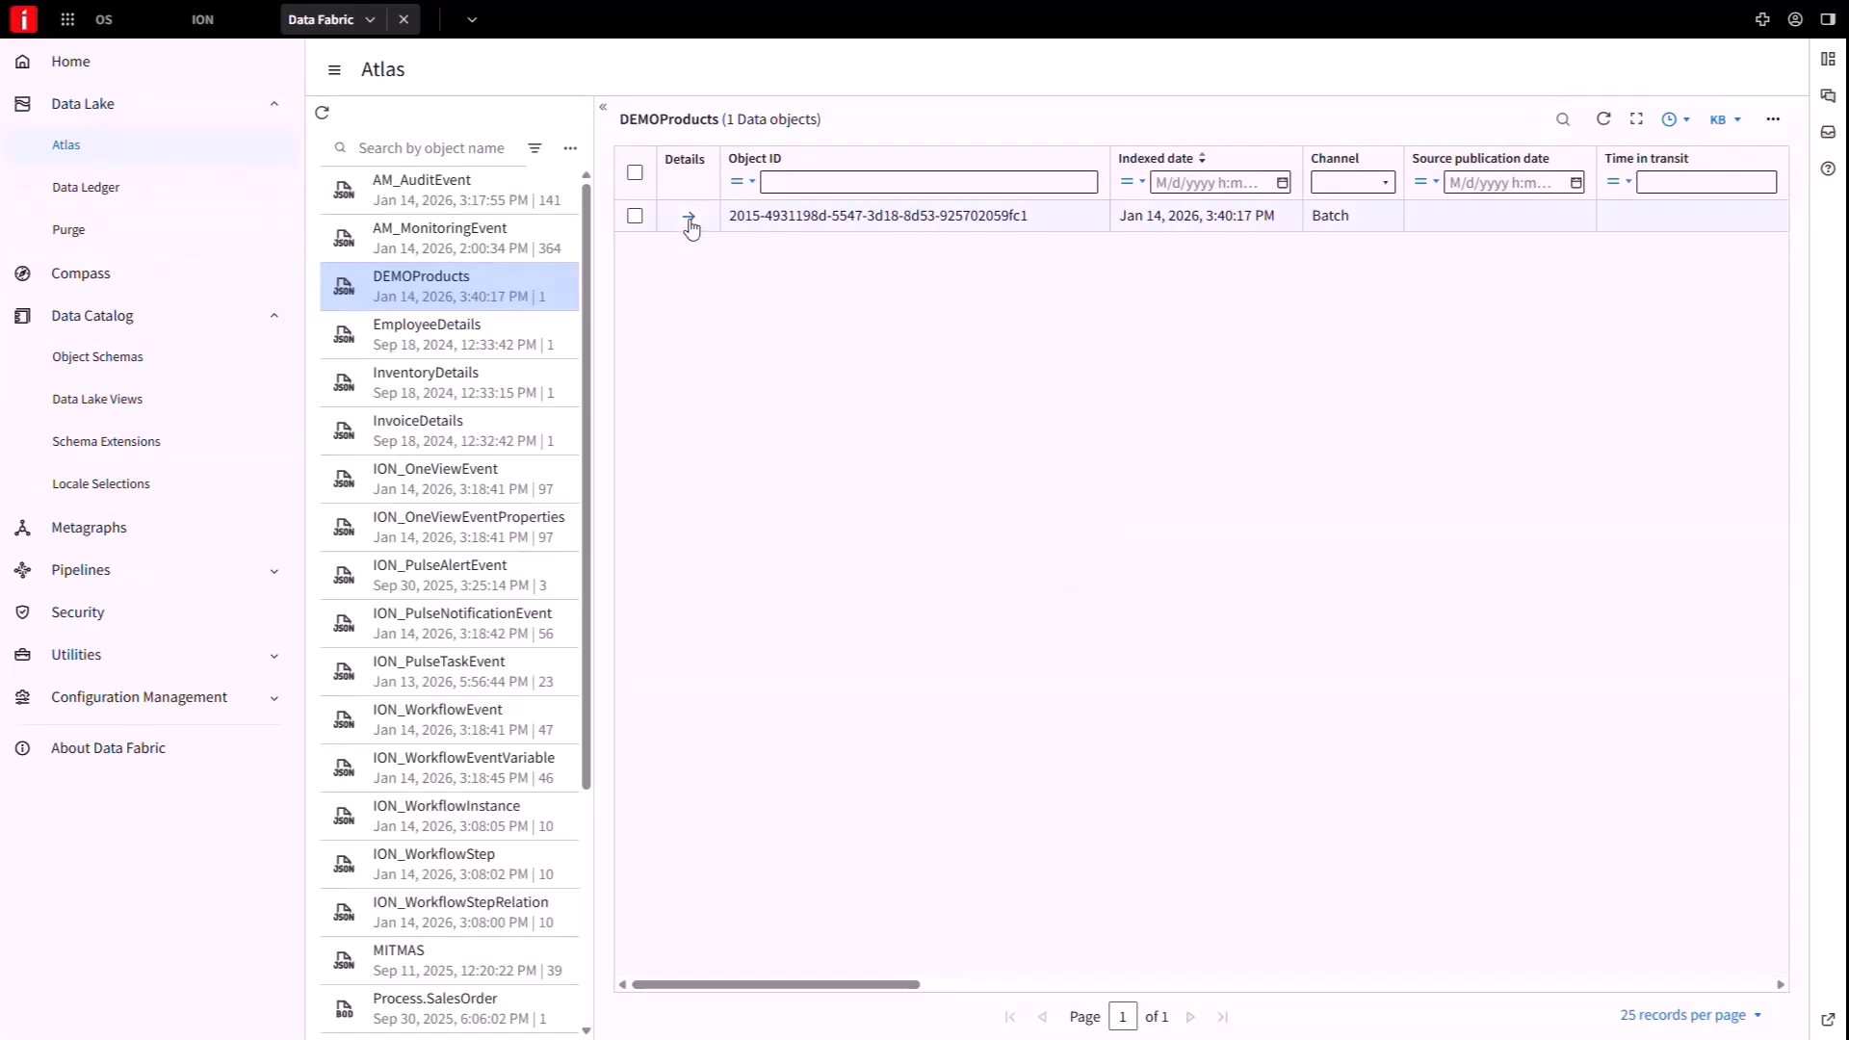
pyautogui.click(689, 220)
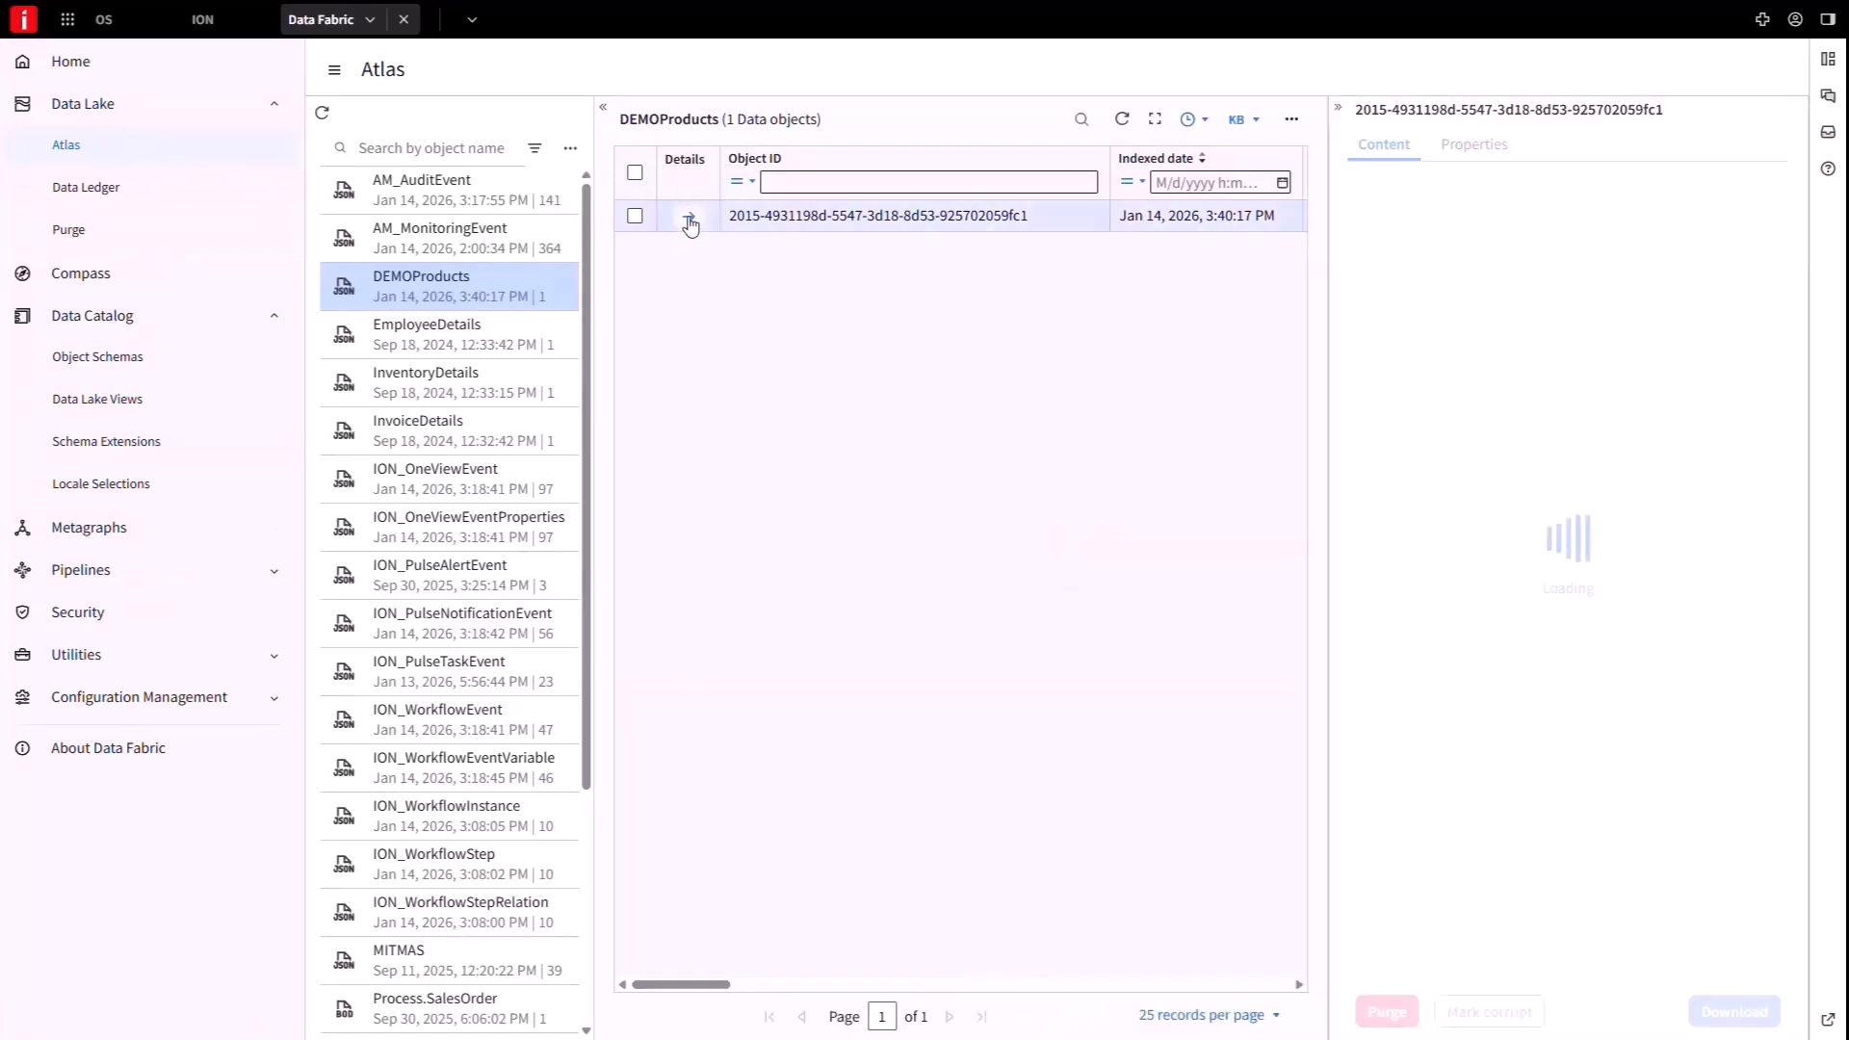
pyautogui.moveTo(1787, 229); pyautogui.dragTo(1782, 954)
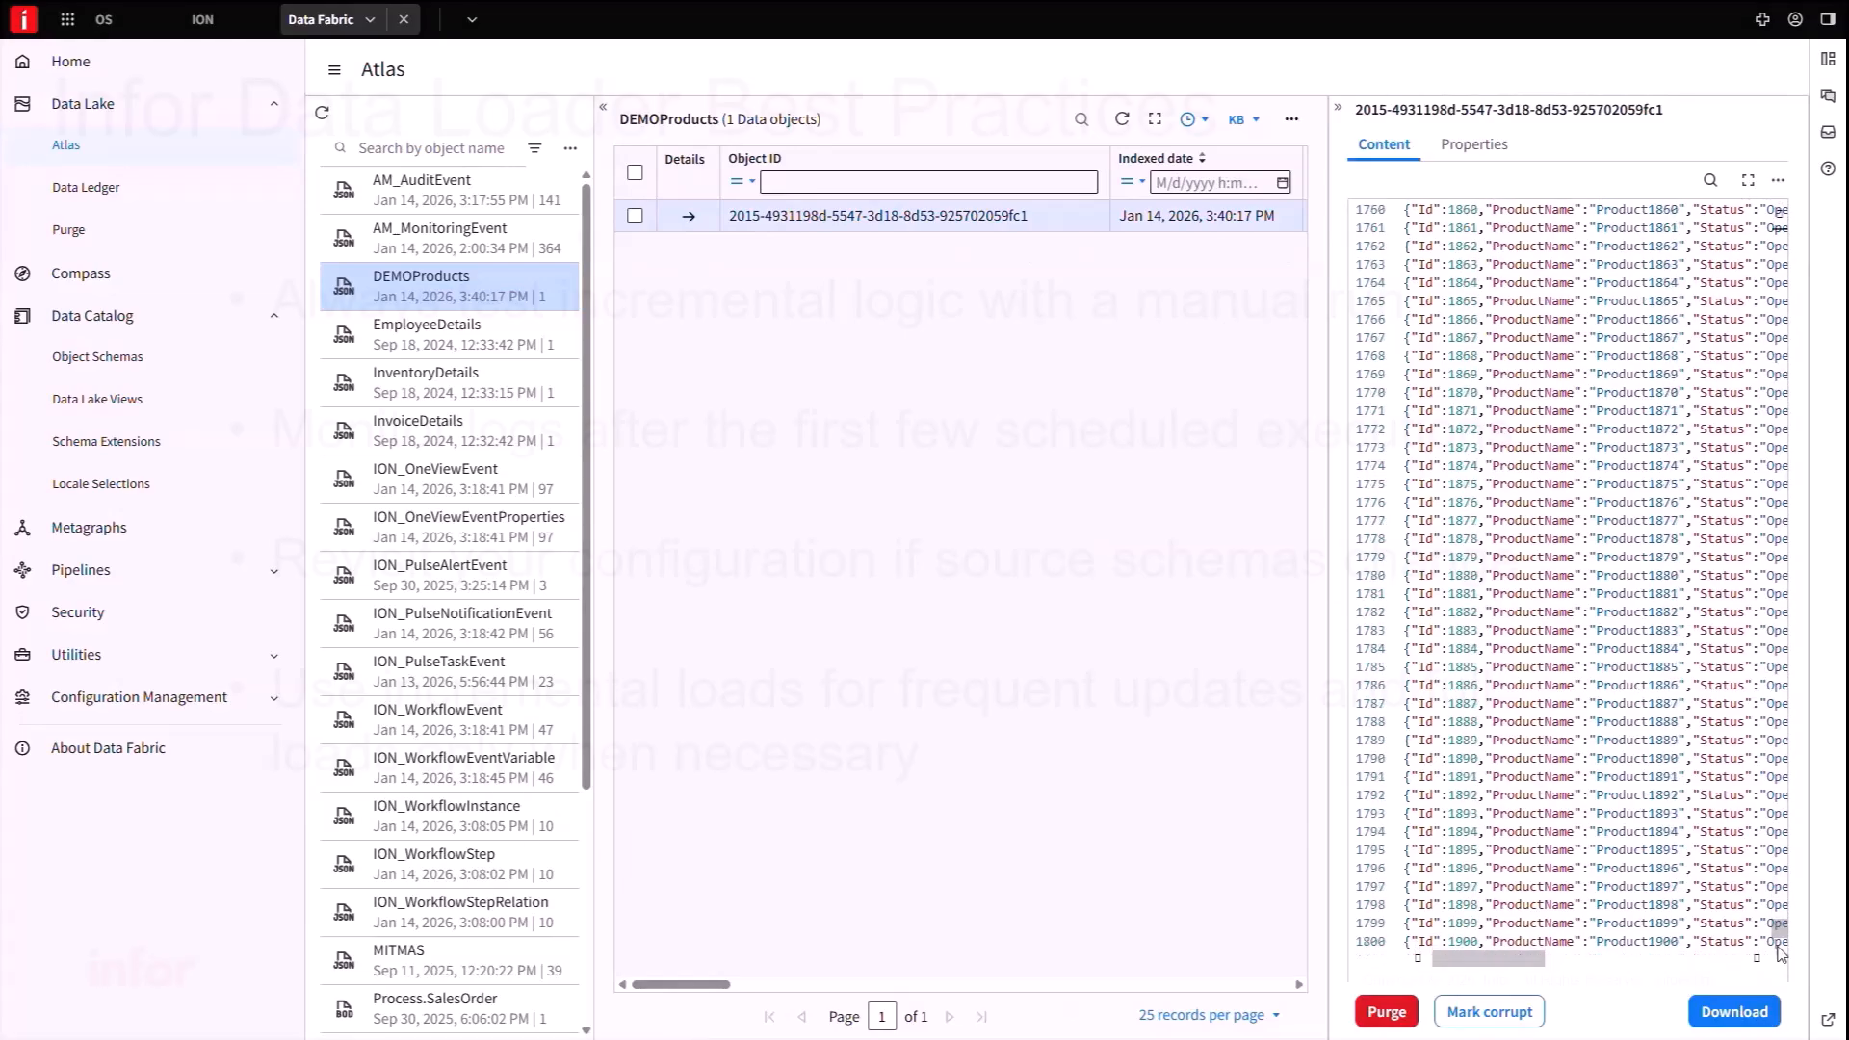